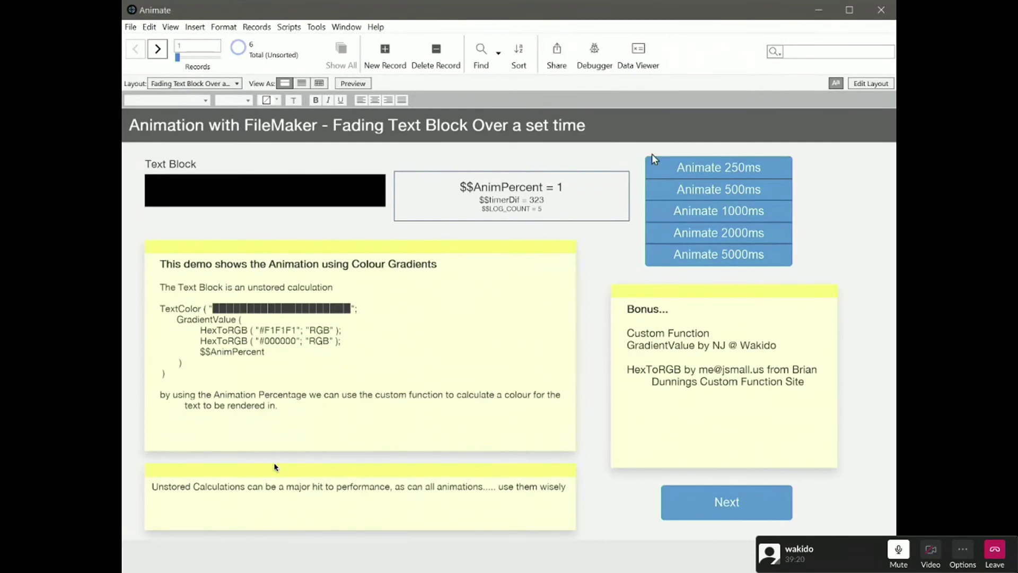
# Play the text block fade over 2000 ms and 5000 ms, and view the demo's design in Layout mode
pyautogui.click(722, 242)
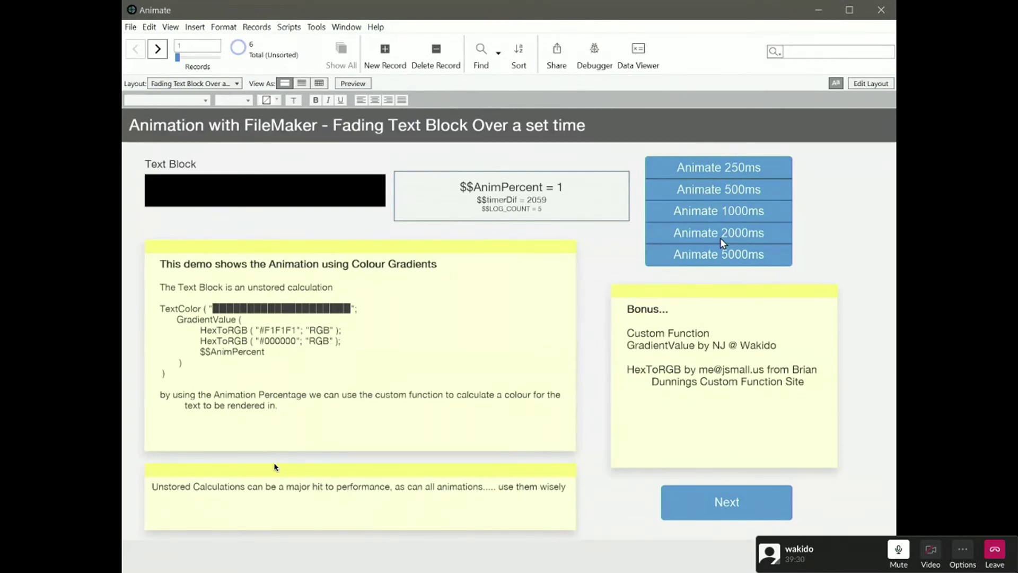
pyautogui.click(722, 256)
pyautogui.click(722, 255)
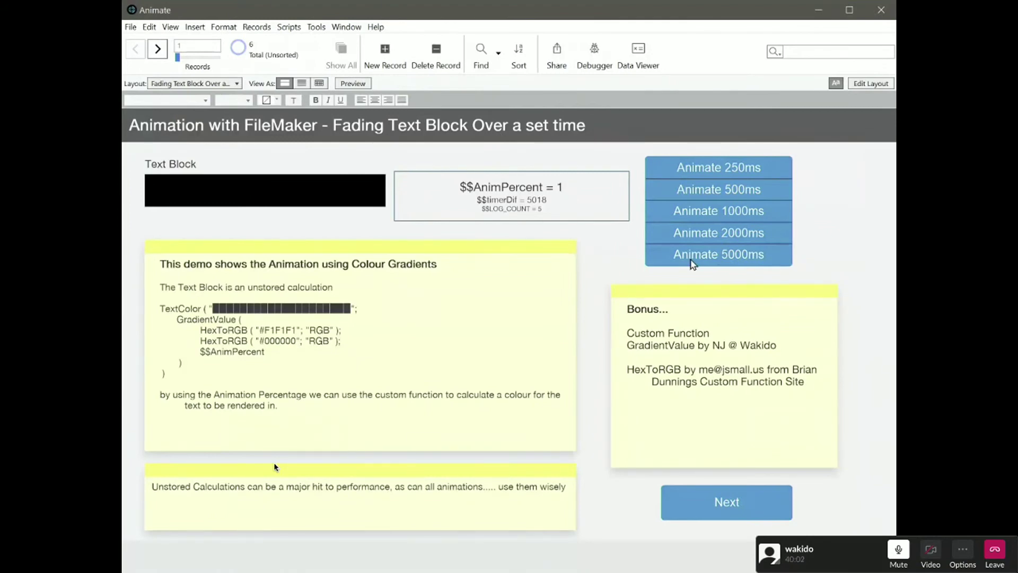
pyautogui.hotkey('ctrl', 'l')
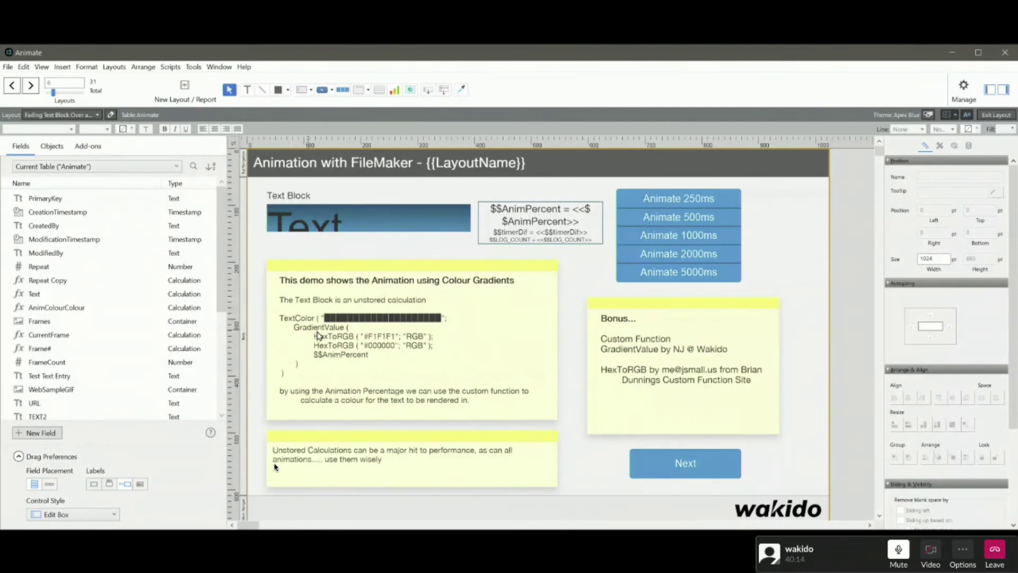
pyautogui.hotkey('ctrl', 'b')
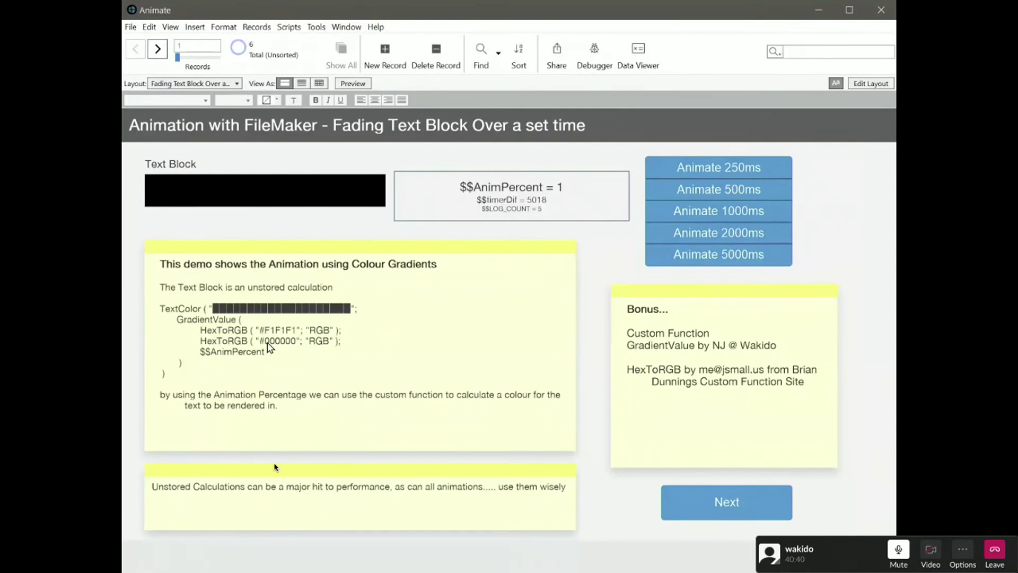
# Replay the text block's colour fade in Browse mode with the 2000 ms and 5000 ms durations
pyautogui.click(726, 239)
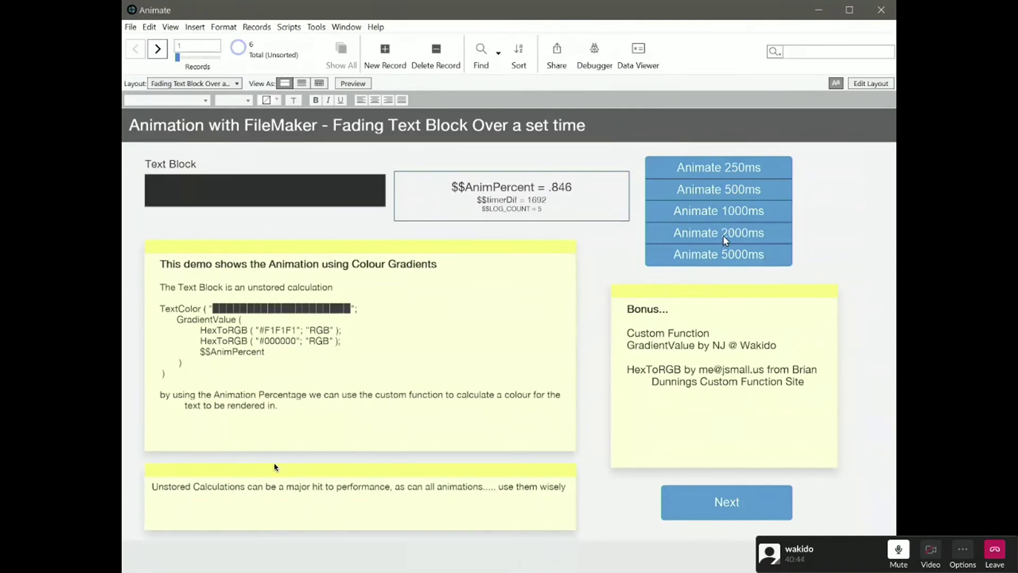
pyautogui.click(722, 263)
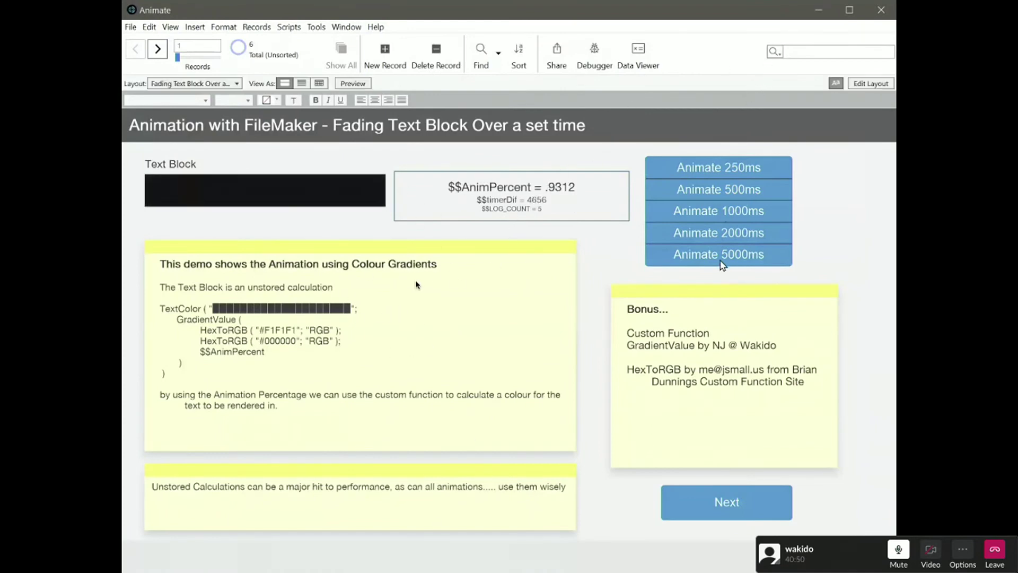
pyautogui.click(715, 168)
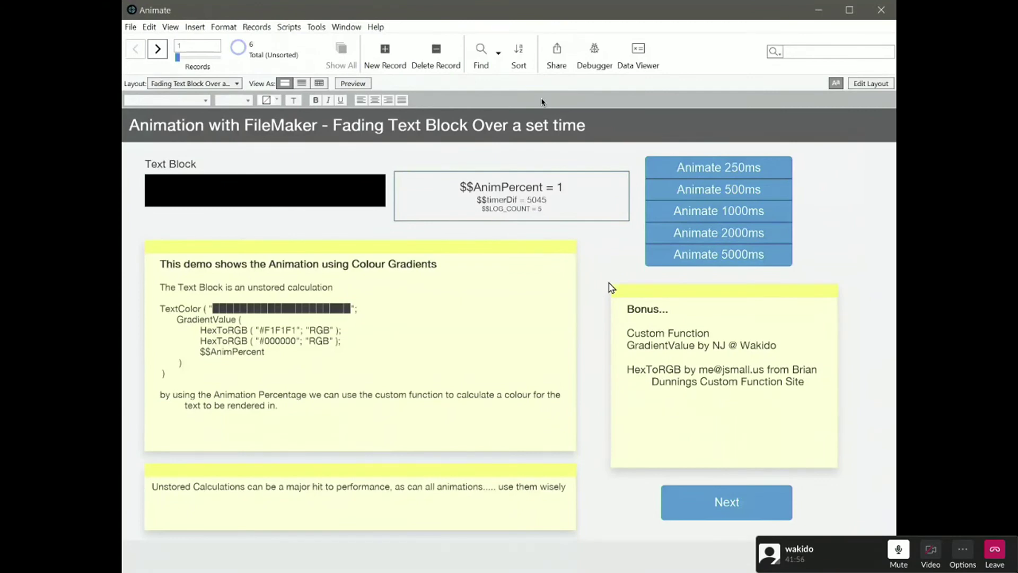
# Go to the demo for shifting text labels up and activate the empty Test Text Entry field to trigger its label animation
pyautogui.click(742, 503)
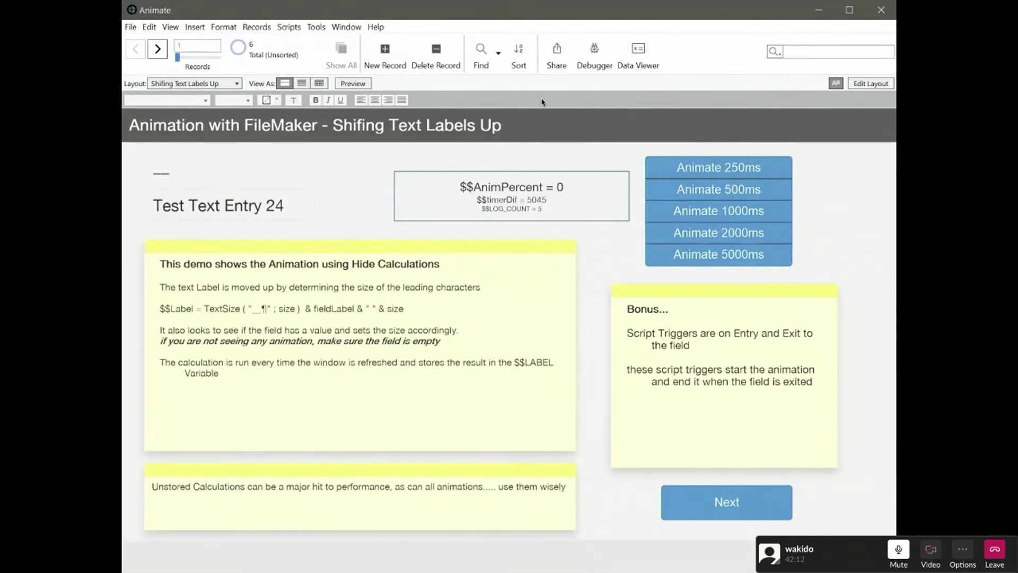
pyautogui.click(187, 202)
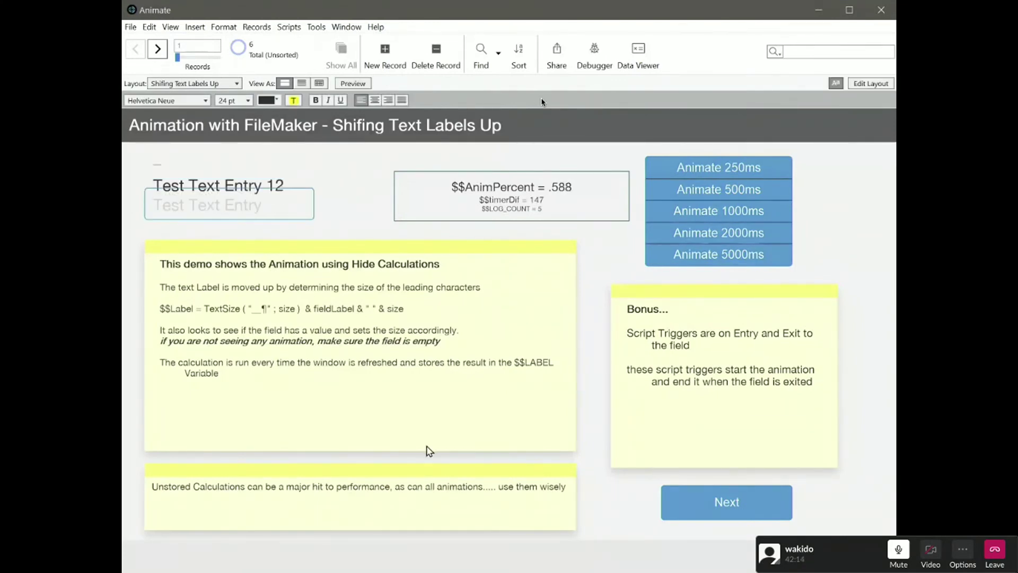
pyautogui.click(355, 186)
pyautogui.click(167, 212)
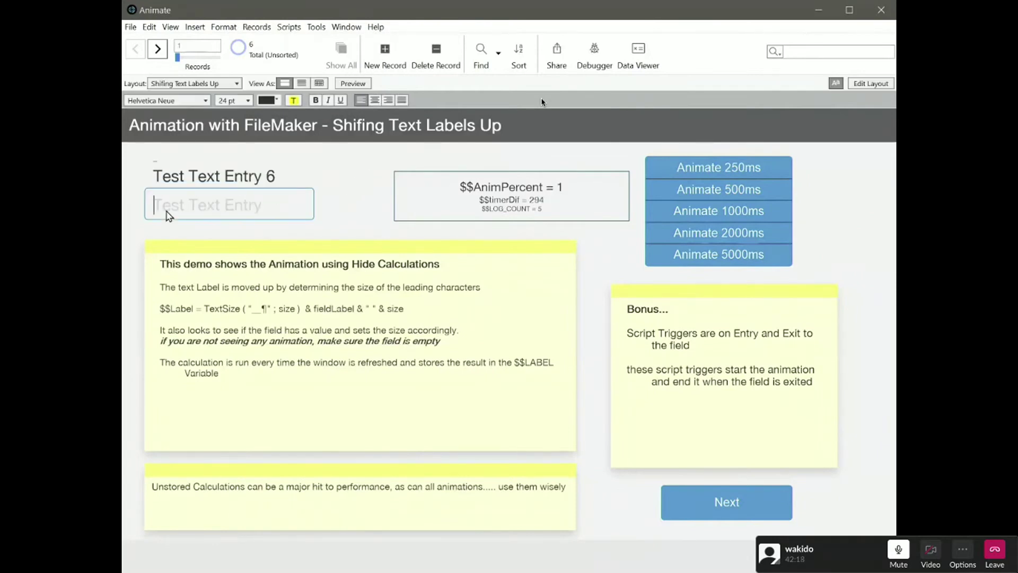
# Enter "jdk" in the Test Text Entry field and commit it, clear the text, and leave the field empty
pyautogui.write('jdk')
pyautogui.press('Return')
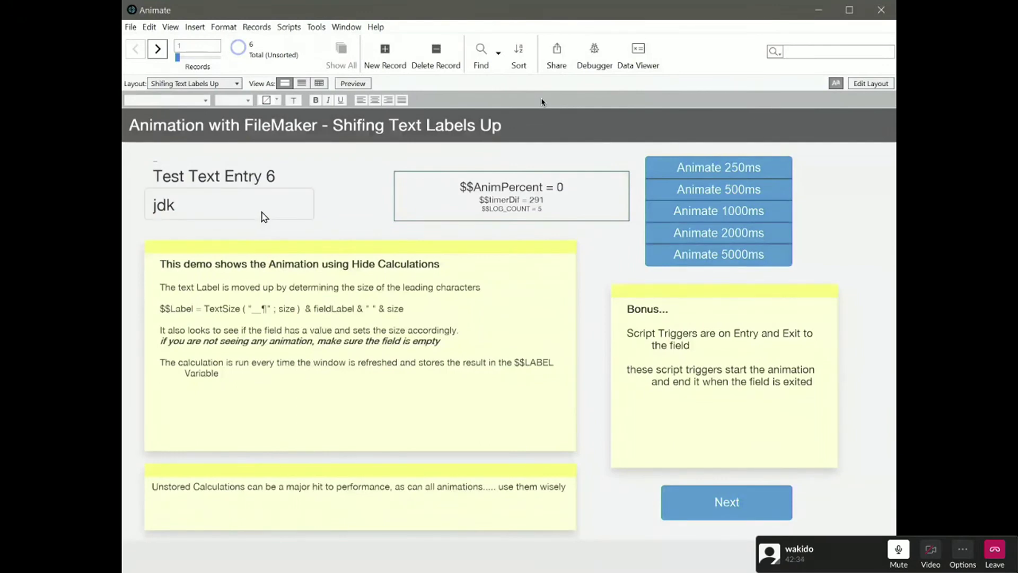
pyautogui.click(264, 217)
pyautogui.press('BackSpace')
pyautogui.press('BackSpace')
pyautogui.press('BackSpace')
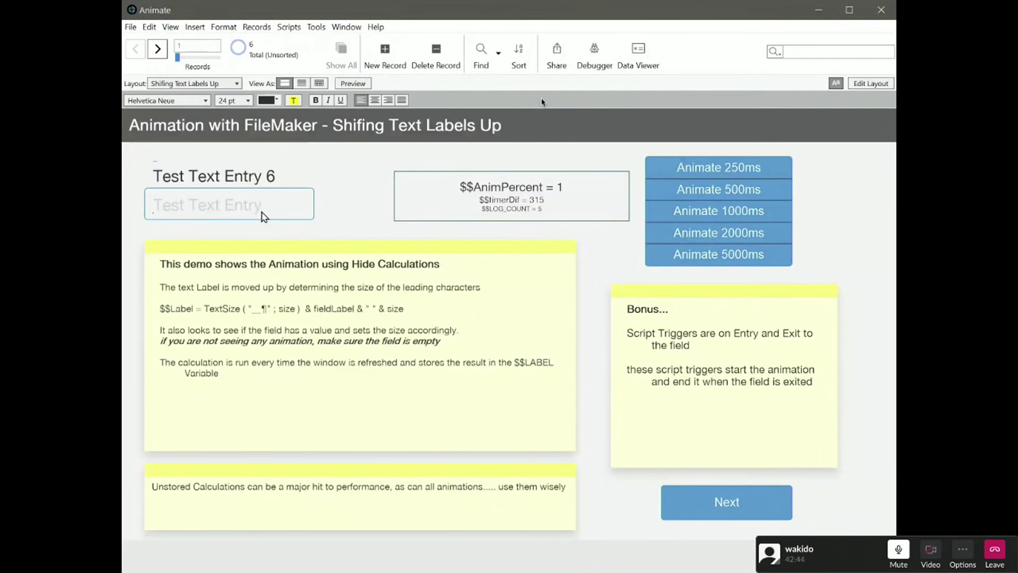
pyautogui.click(310, 256)
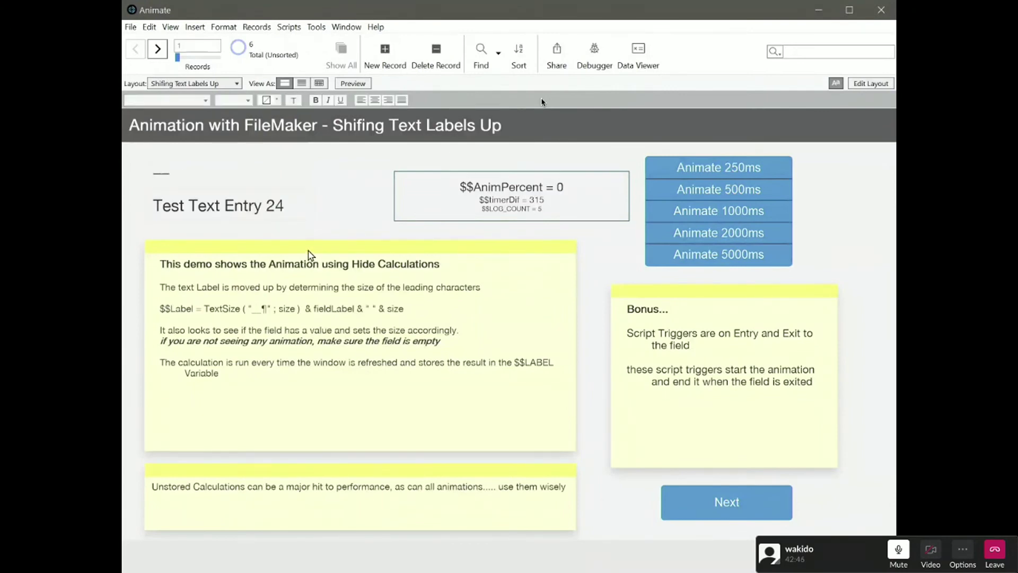
# Trigger the label shift by entering and leaving the Test Text Entry field, and play it at 250 ms and 5000 ms
pyautogui.click(181, 212)
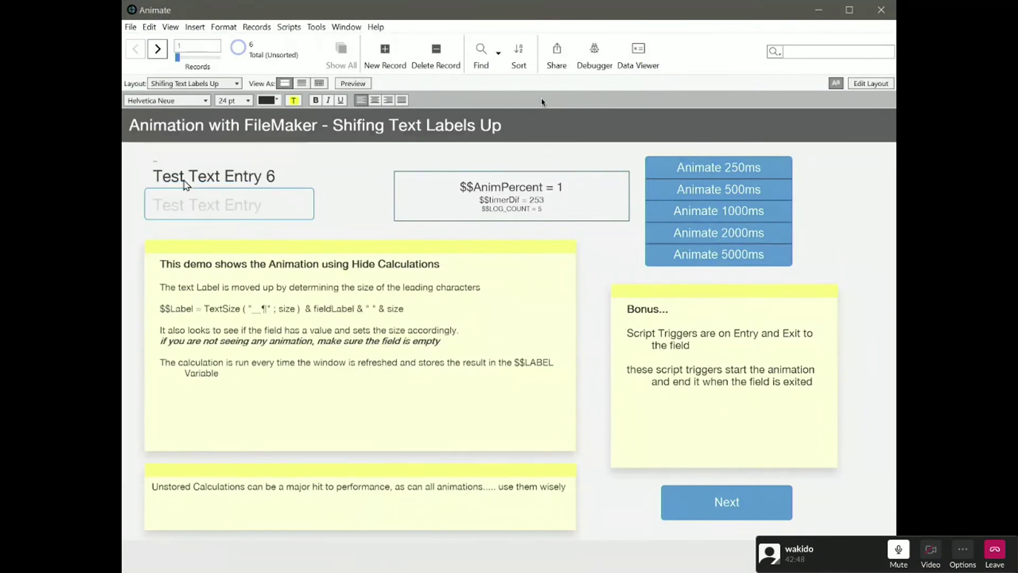
pyautogui.click(179, 174)
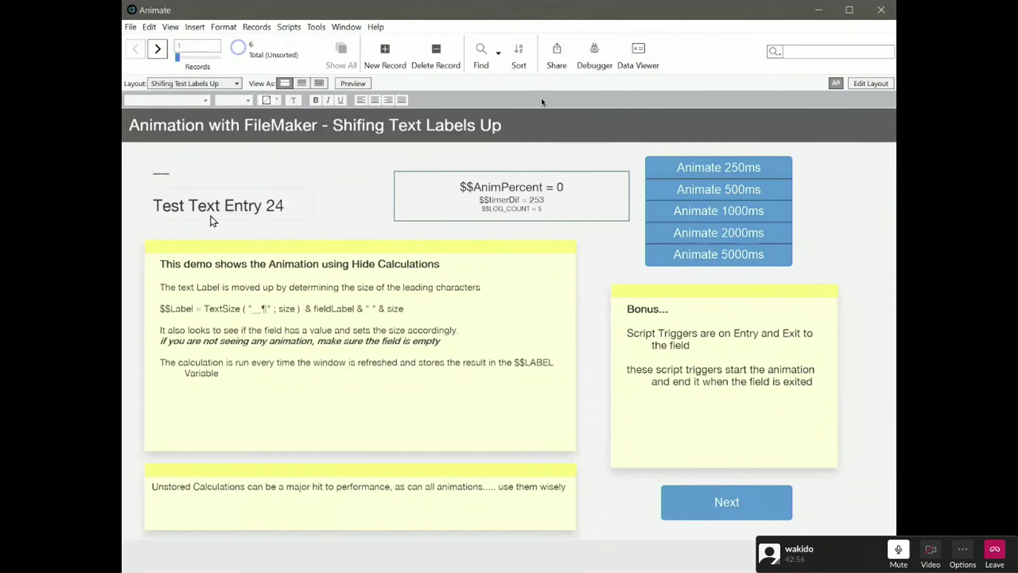
pyautogui.click(739, 175)
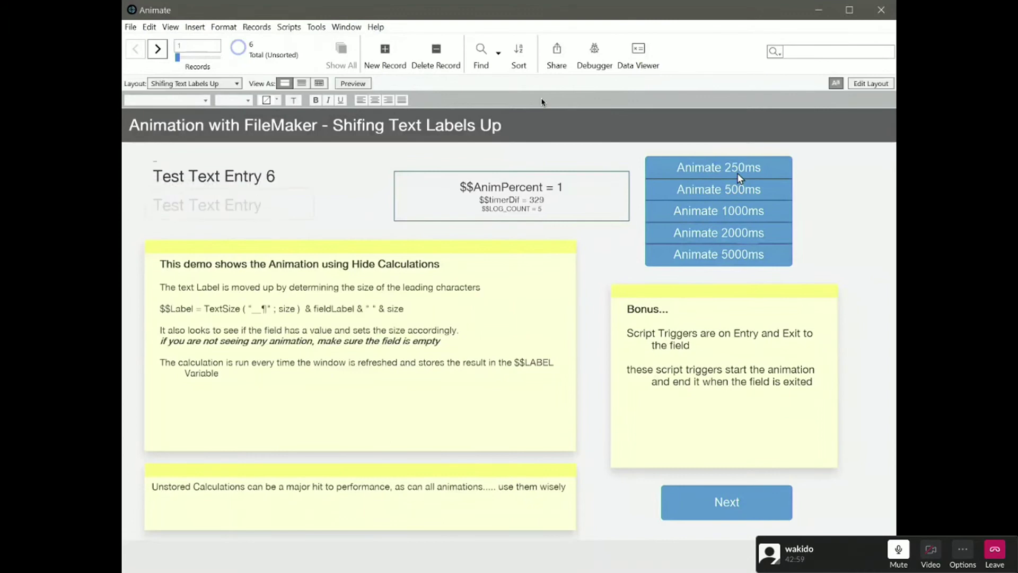
pyautogui.click(730, 260)
# Enter and leave the empty Test Text Entry field repeatedly to watch its label move up and return
pyautogui.click(280, 215)
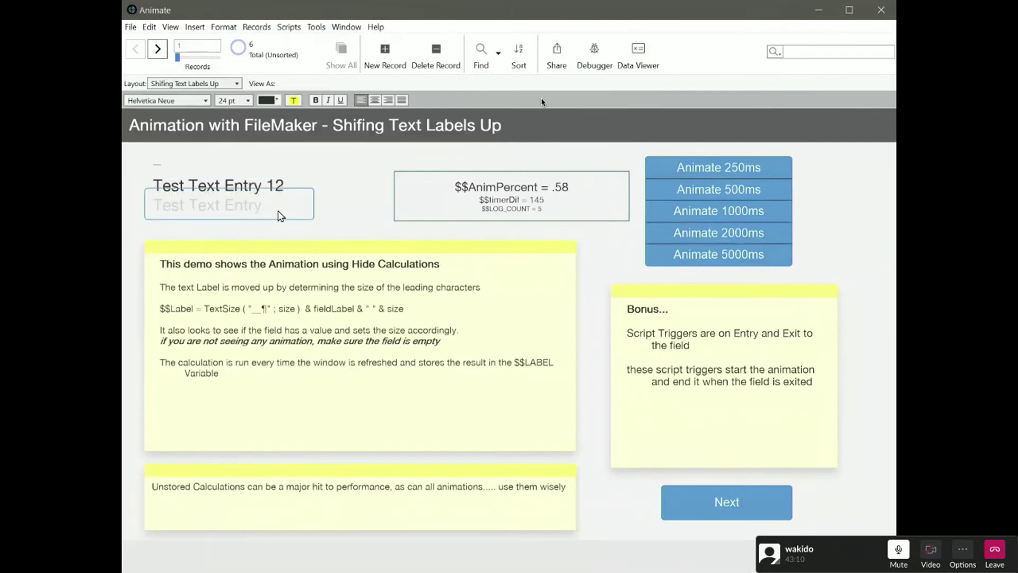
pyautogui.click(340, 218)
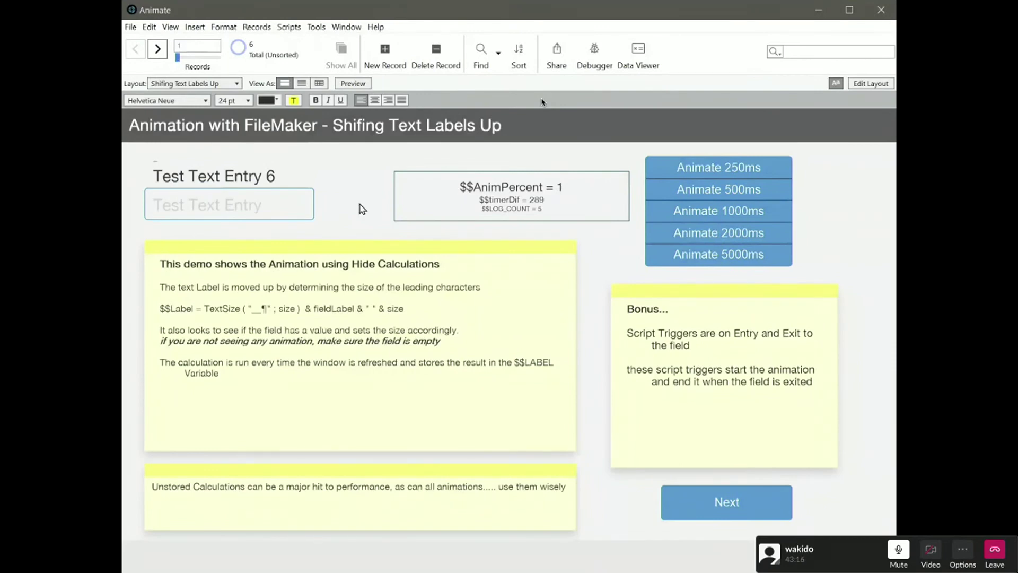
pyautogui.click(207, 215)
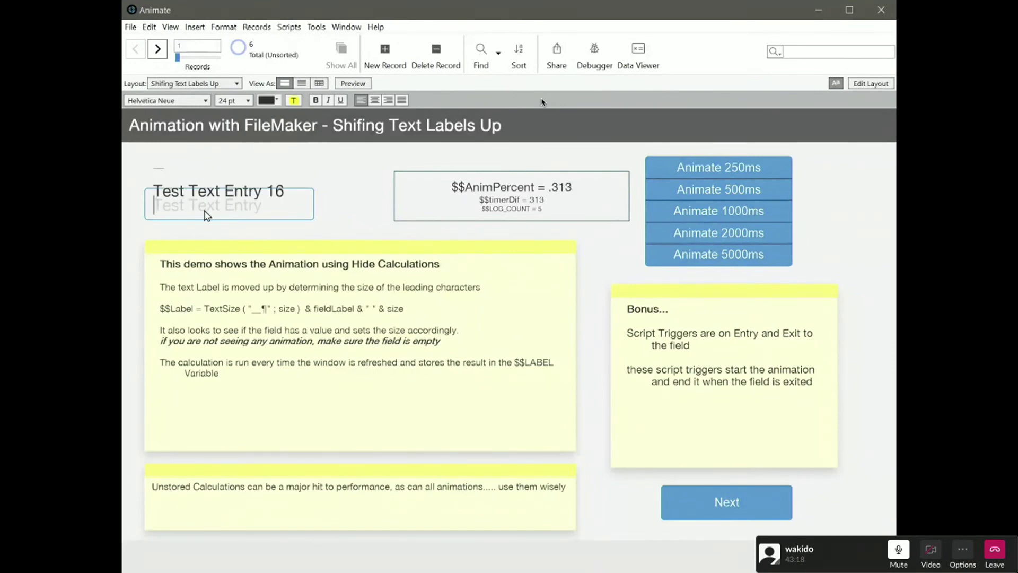
pyautogui.click(394, 217)
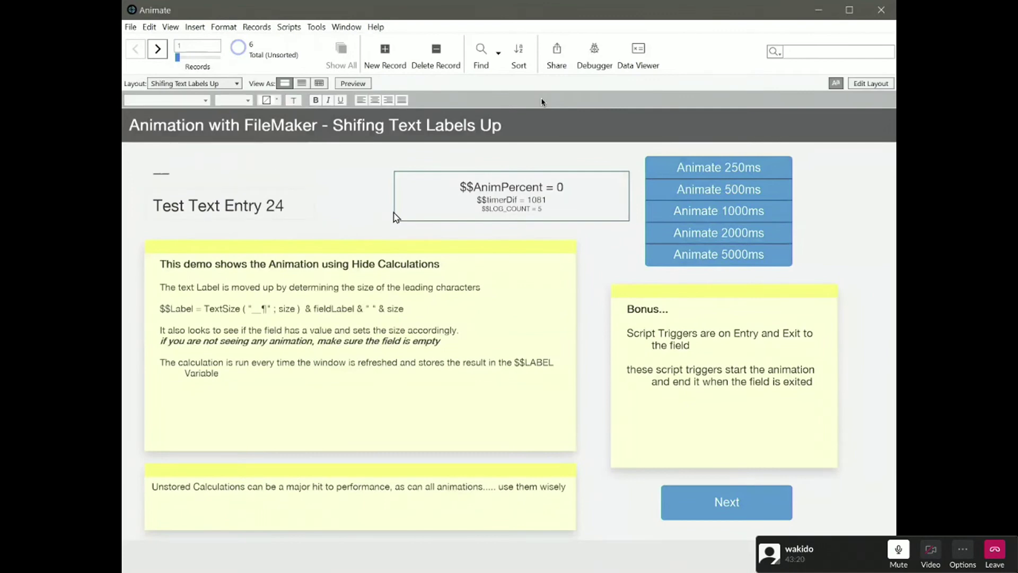
pyautogui.click(272, 215)
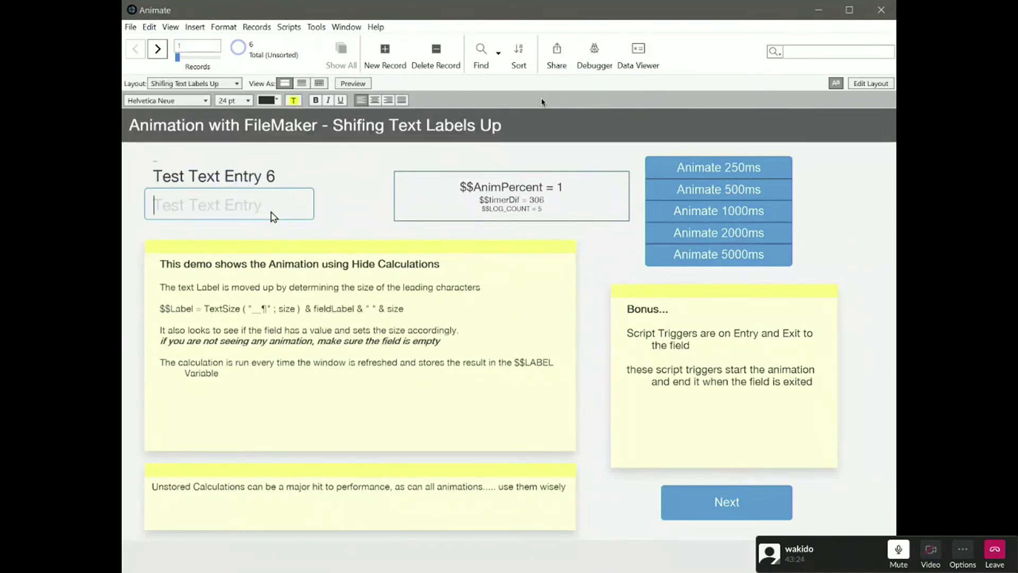
# Examine the Hide object when calculation of the <<$$LABEL>> text object in Layout mode, and return to Browse mode without changing it
pyautogui.hotkey('ctrl', 'l')
pyautogui.click(333, 197)
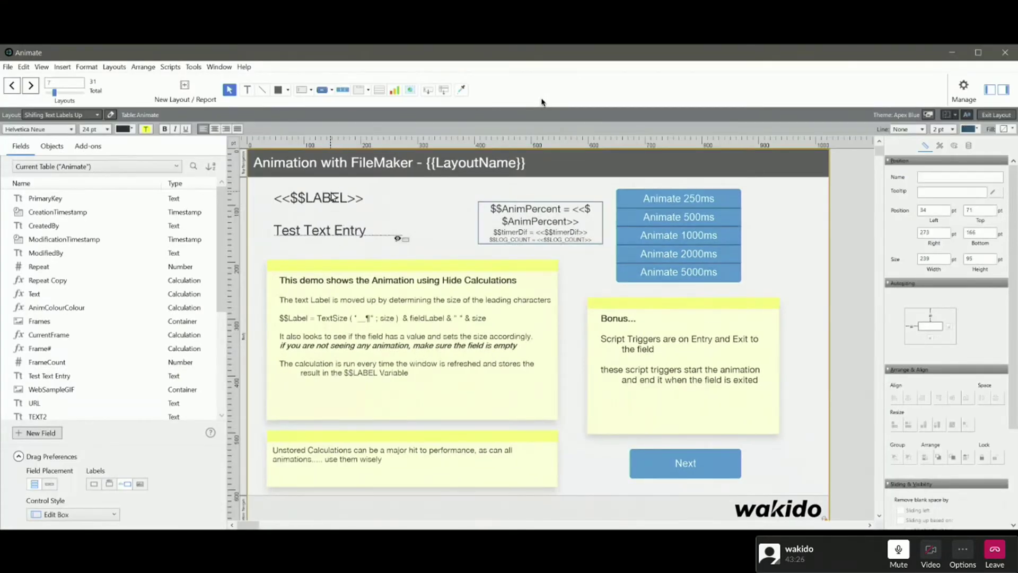
pyautogui.click(968, 147)
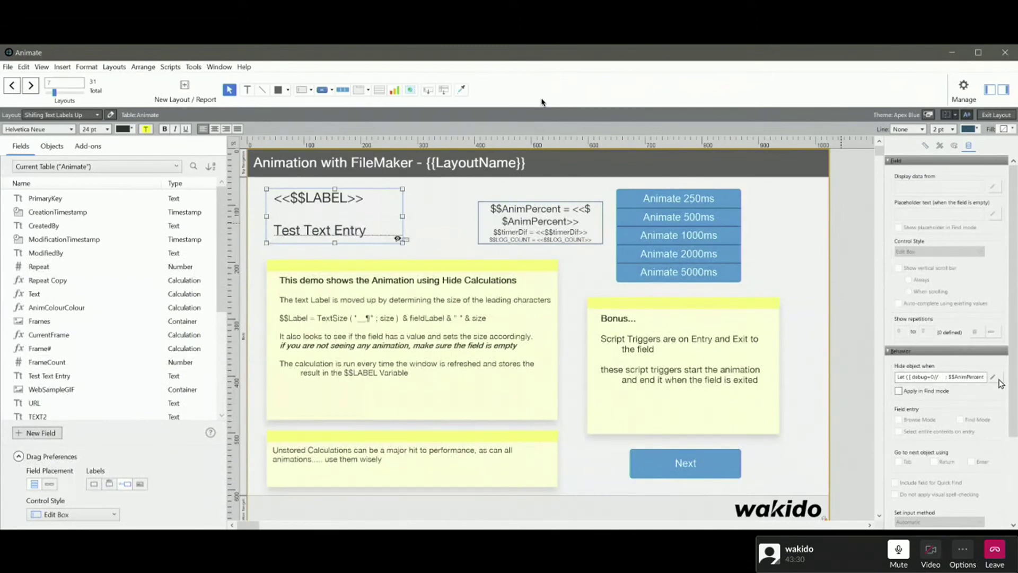
pyautogui.click(999, 382)
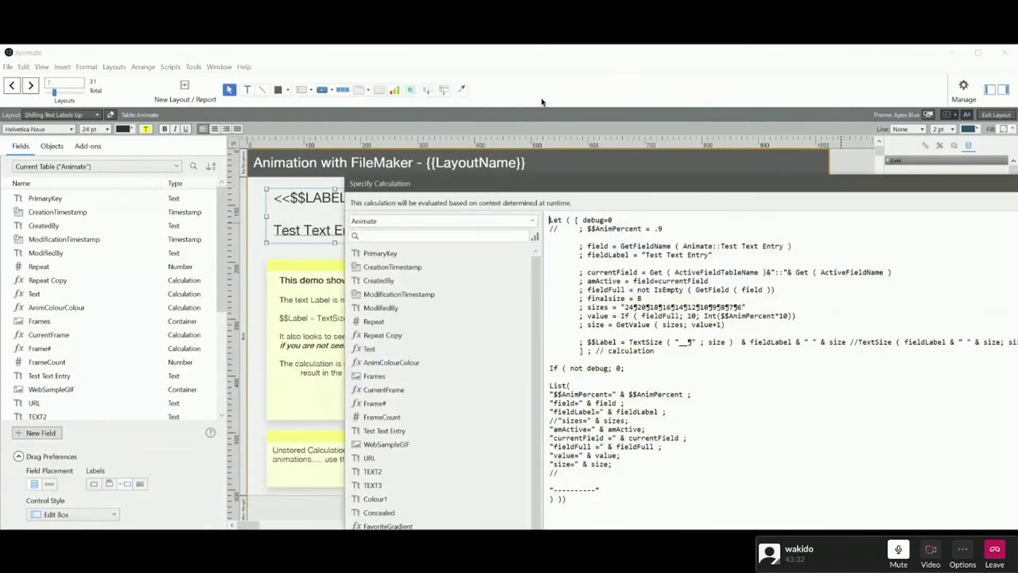
pyautogui.moveTo(795, 188); pyautogui.dragTo(556, 105)
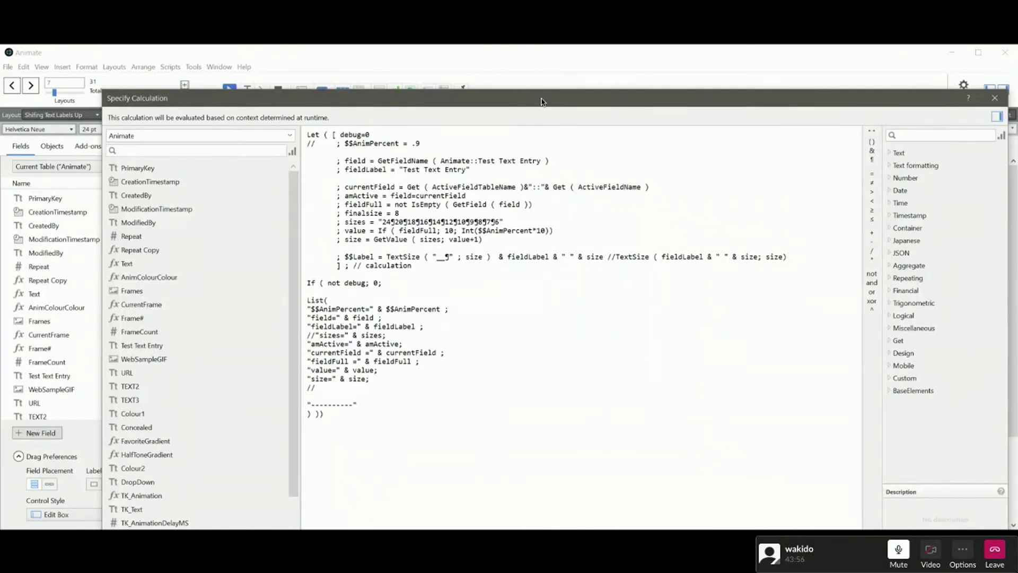
pyautogui.moveTo(433, 100); pyautogui.dragTo(468, 160)
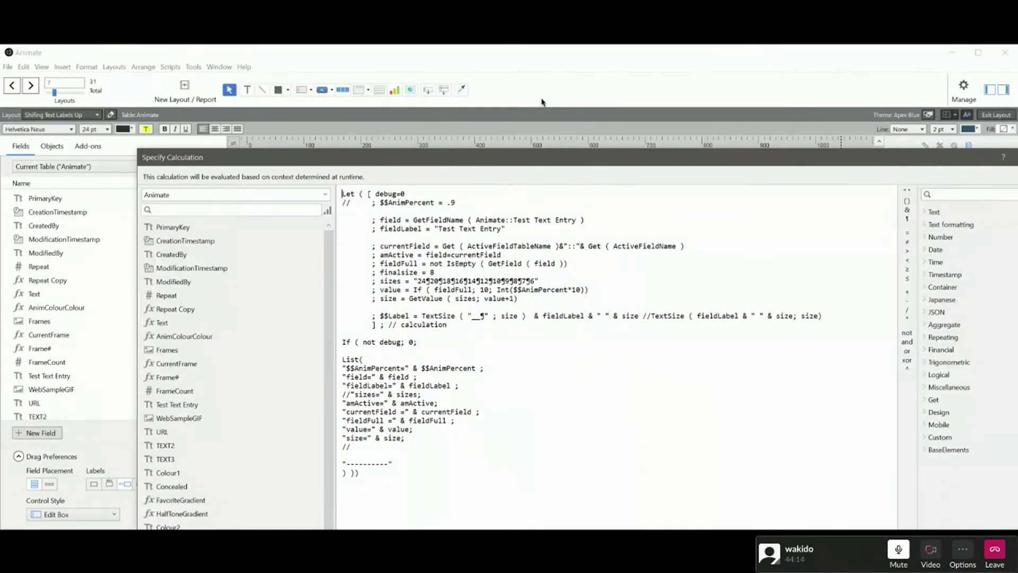
pyautogui.press('Escape')
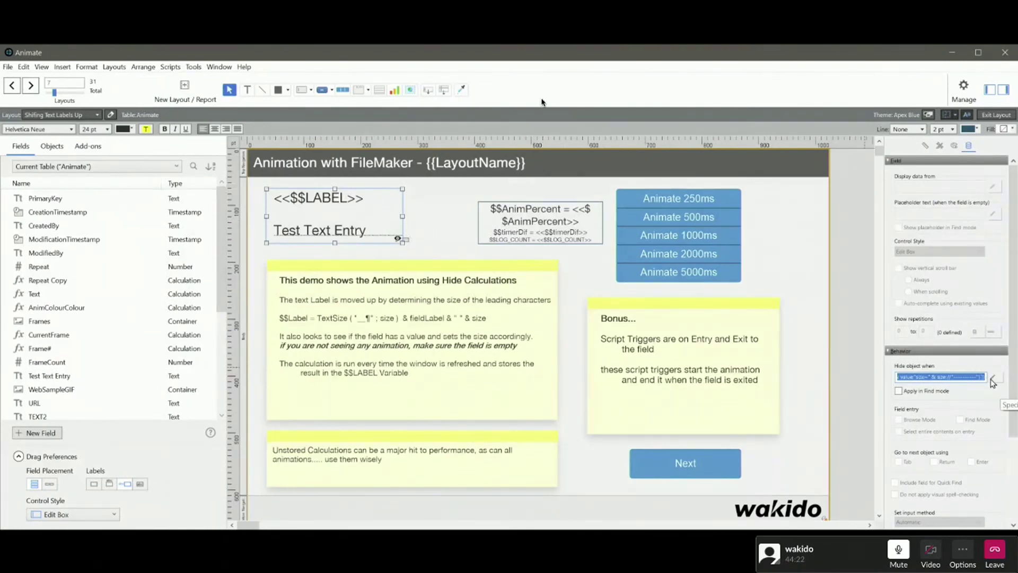
pyautogui.hotkey('ctrl', 'b')
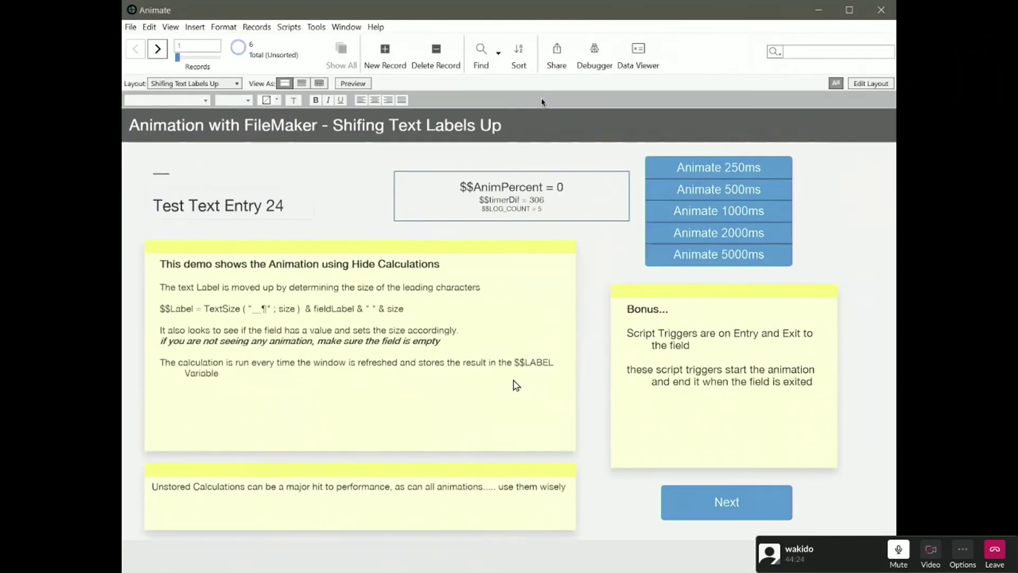
# Go to the Shrinking Text Labels demo and alternate between the Floating Label and URL fields to watch their label animations
pyautogui.click(684, 501)
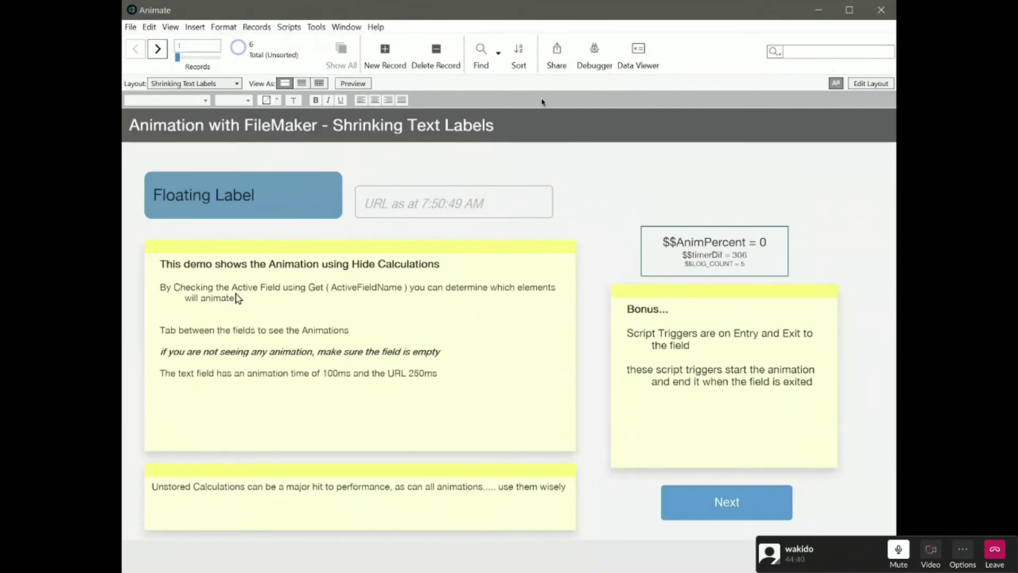
pyautogui.press('Tab')
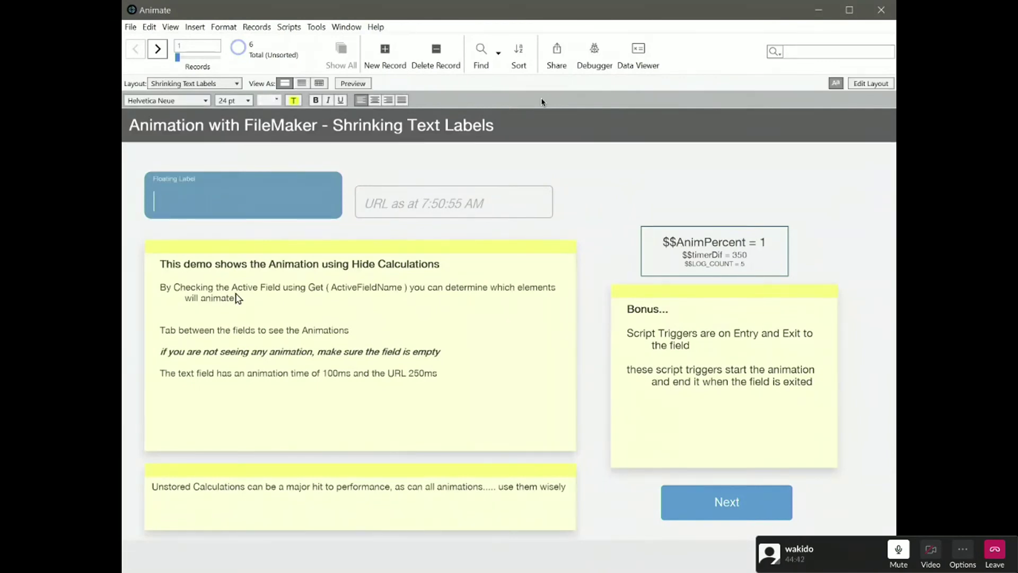
pyautogui.press('Tab')
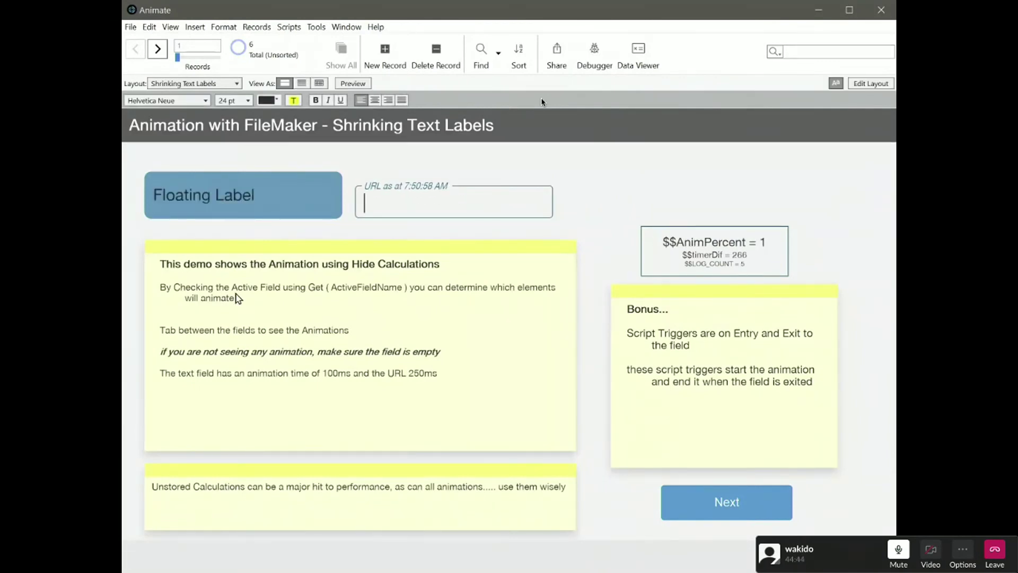
pyautogui.press('Tab')
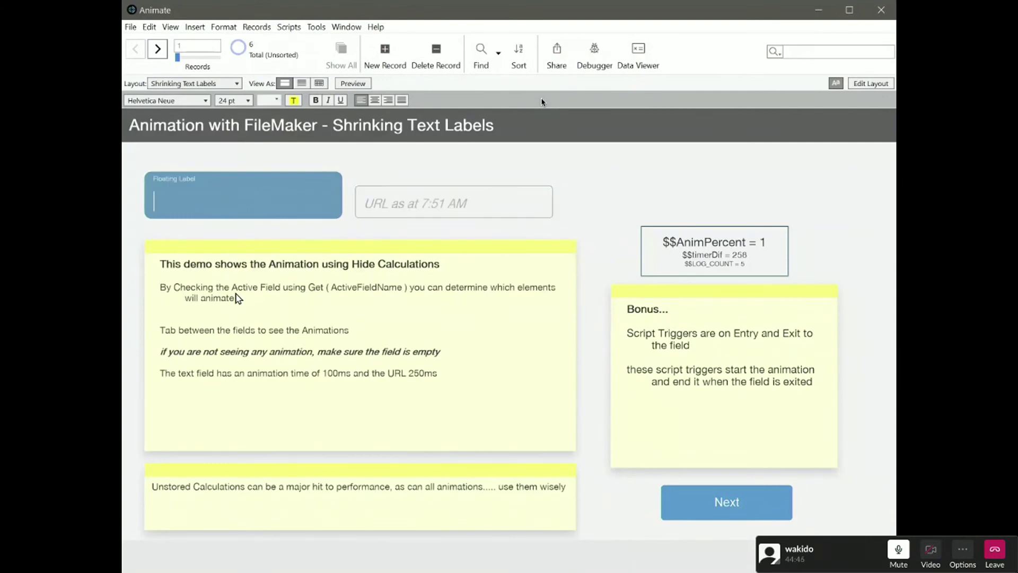
pyautogui.press('Tab')
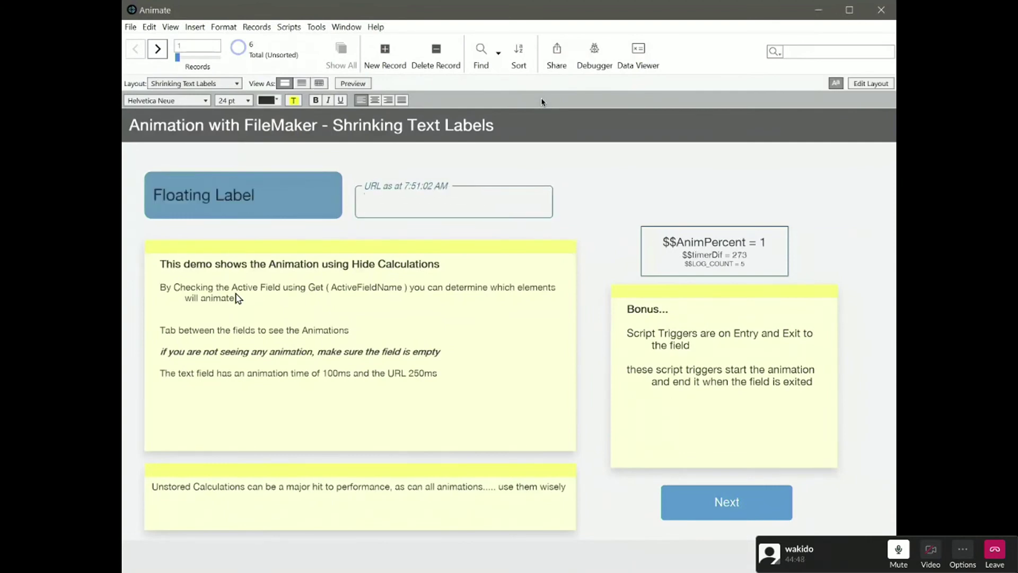
# Enter "hello" in the Floating Label field and move on to the URL field
pyautogui.press('Tab')
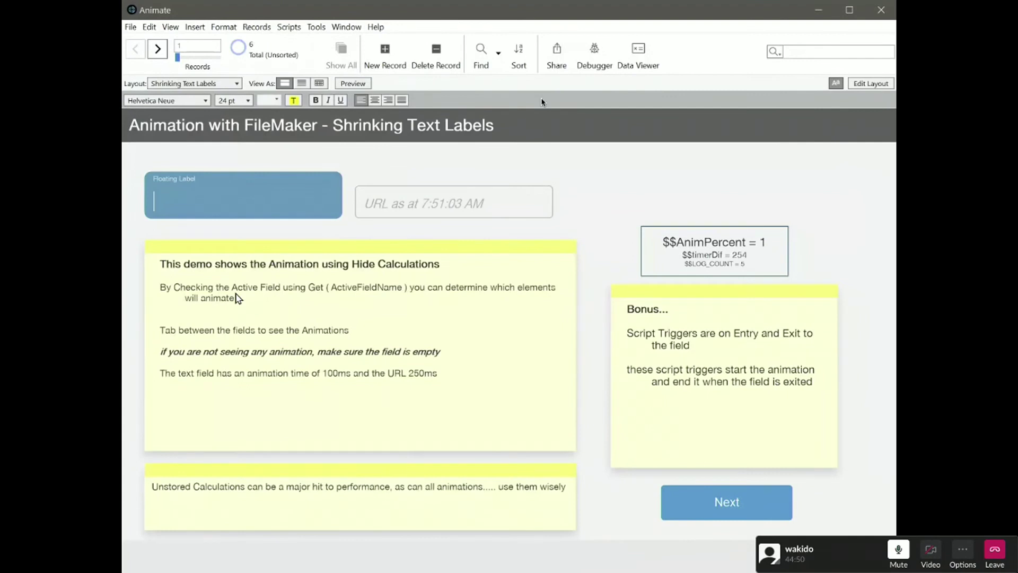
pyautogui.write('hello')
pyautogui.press('Tab')
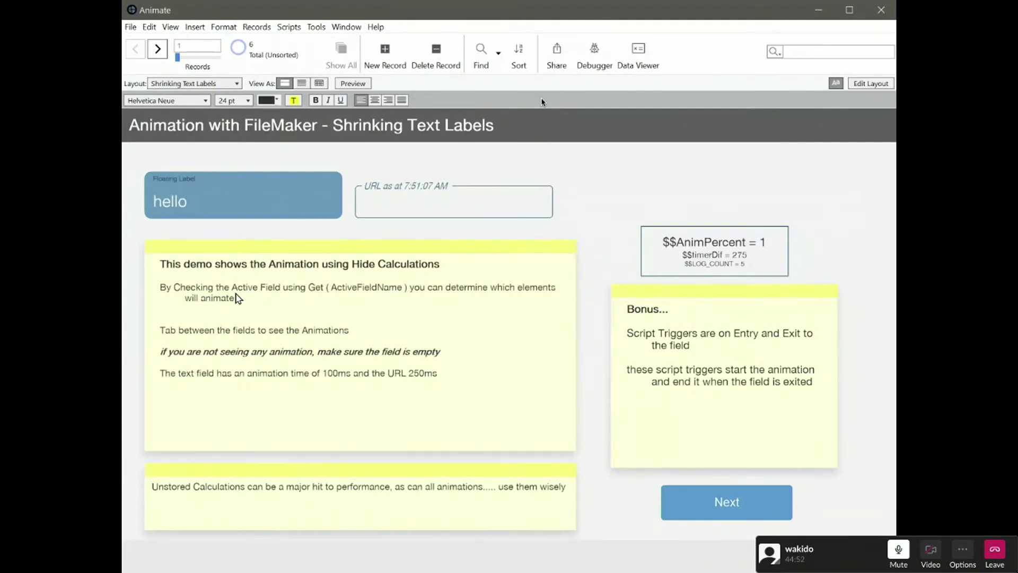
# Enter "this" in the URL field and move on to the Floating Label field
pyautogui.write('tghis')
pyautogui.press('BackSpace')
pyautogui.press('BackSpace')
pyautogui.press('BackSpace')
pyautogui.press('BackSpace')
pyautogui.press('BackSpace')
pyautogui.write('this')
pyautogui.press('Tab')
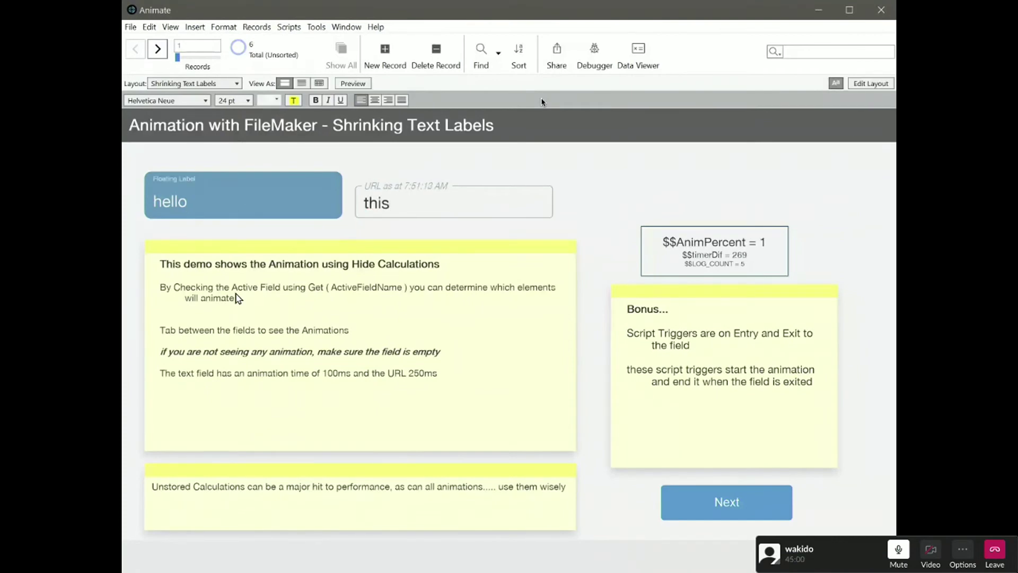
# Clear the Floating Label and URL fields and alternate between them to watch their labels animate while empty
pyautogui.hotkey('ctrl', 'a')
pyautogui.press('BackSpace')
pyautogui.press('Tab')
pyautogui.hotkey('ctrl', 'a')
pyautogui.press('BackSpace')
pyautogui.press('Tab')
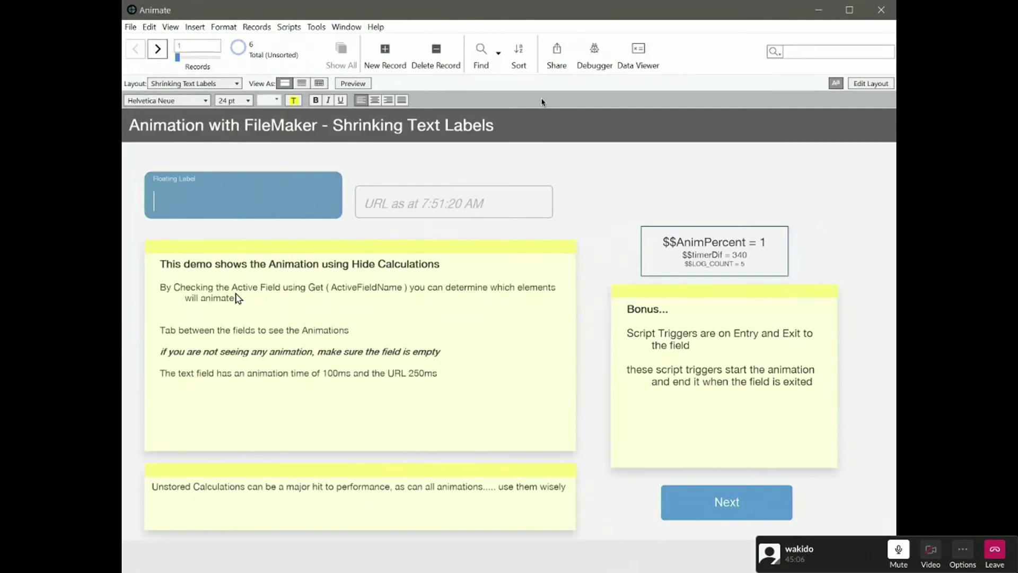
pyautogui.press('Tab')
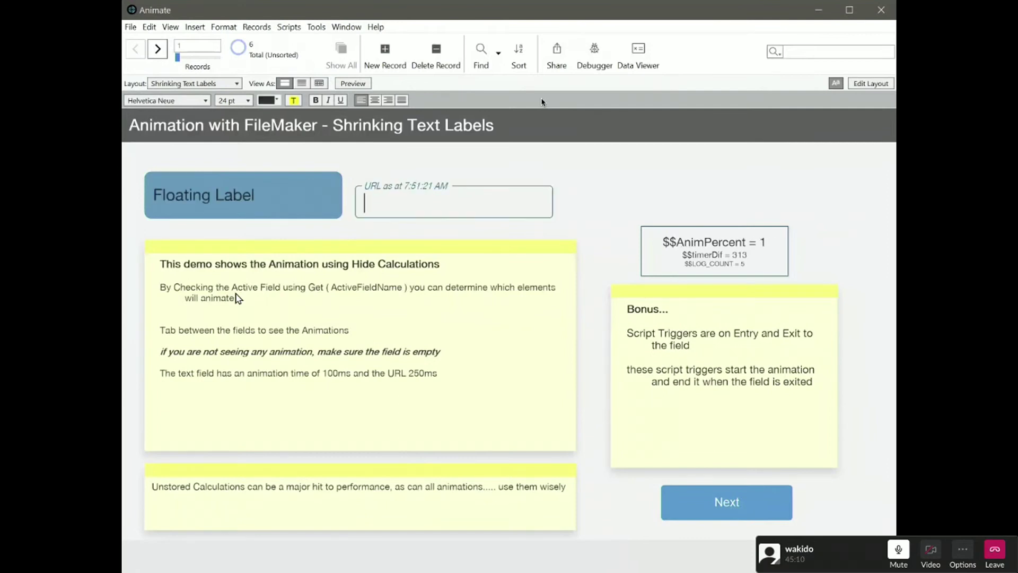
pyautogui.press('Tab')
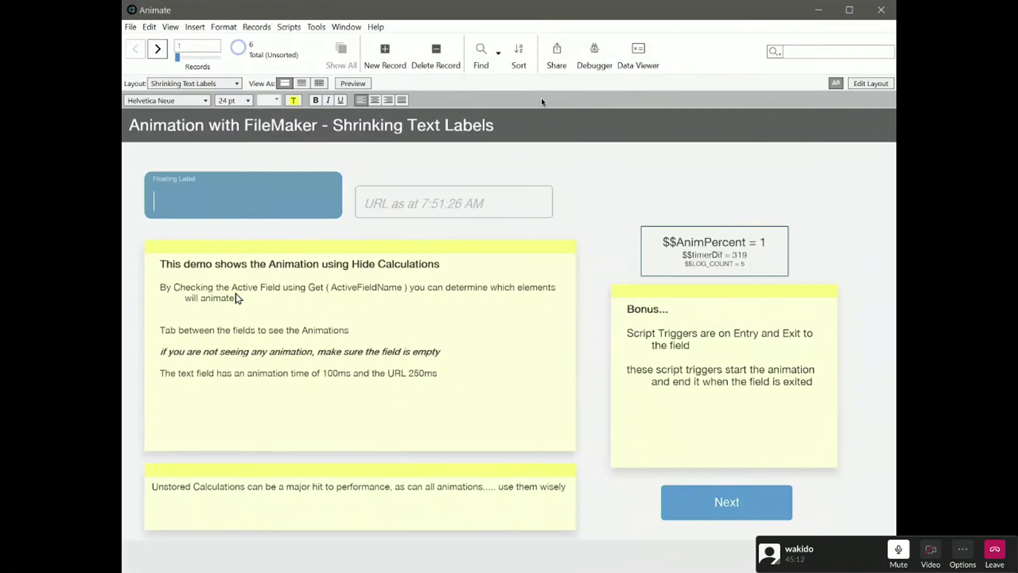
# Examine the _animateLabel call in the floating label's Hide object when calculation in Layout mode, and return to Browse mode without changing it
pyautogui.hotkey('ctrl', 'l')
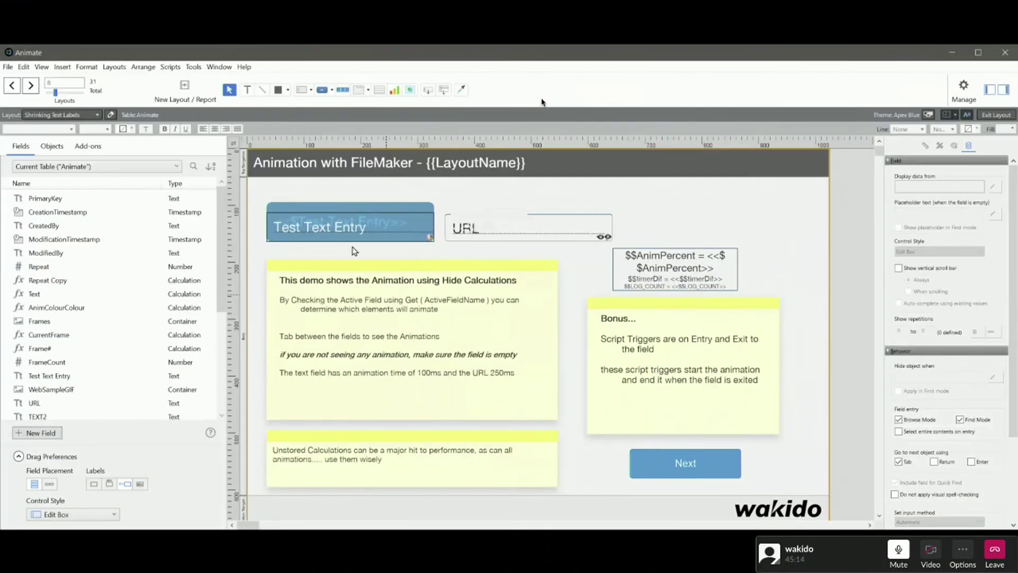
pyautogui.click(350, 227)
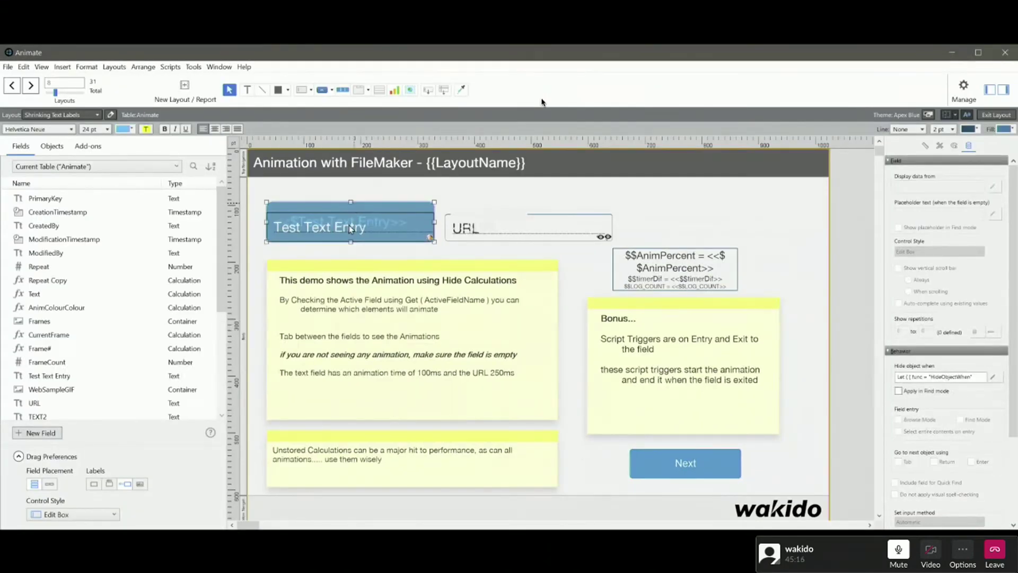
pyautogui.click(993, 376)
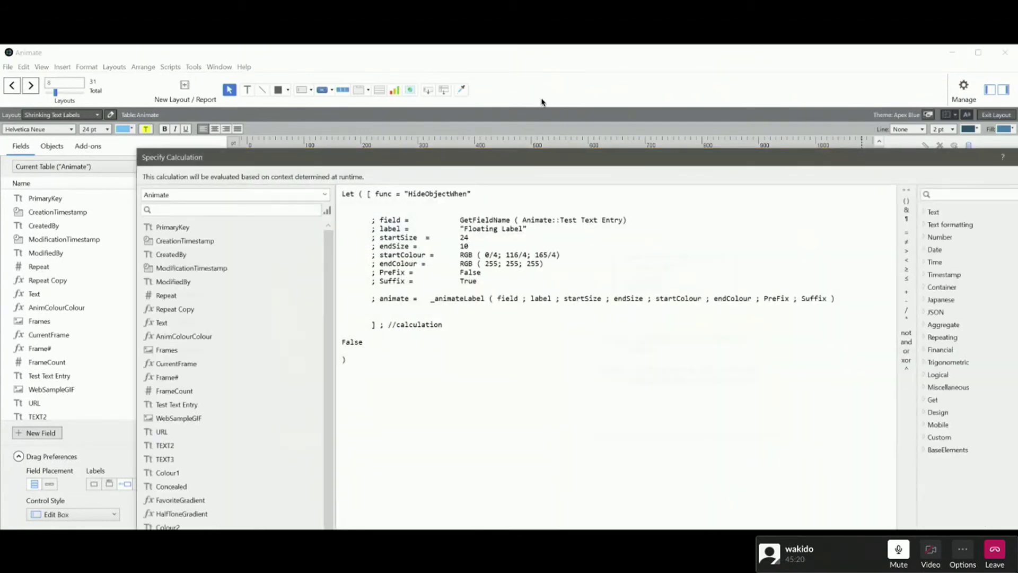
pyautogui.moveTo(430, 298); pyautogui.dragTo(835, 298)
pyautogui.click(346, 360)
pyautogui.moveTo(431, 298); pyautogui.dragTo(835, 299)
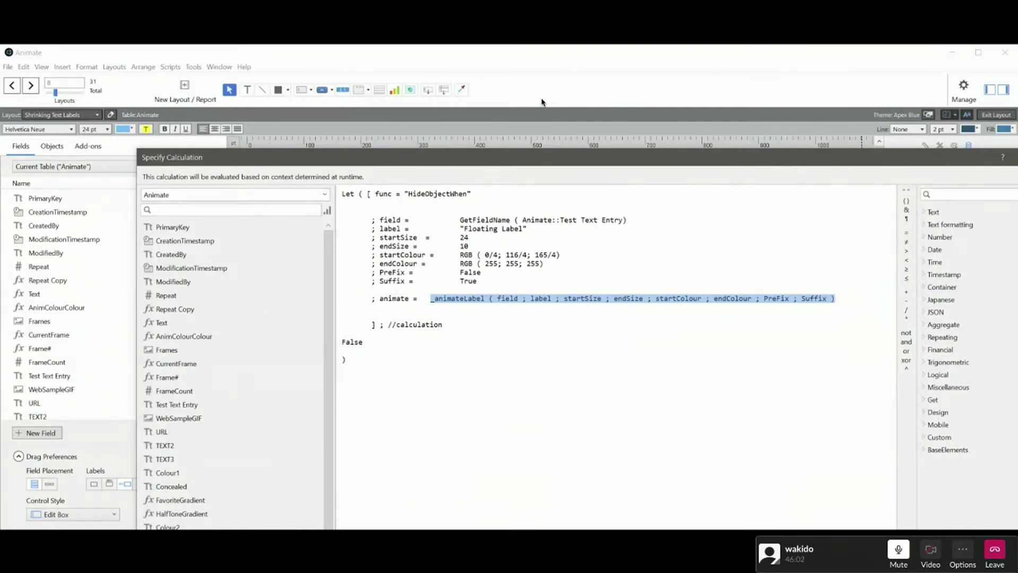
pyautogui.press('Return')
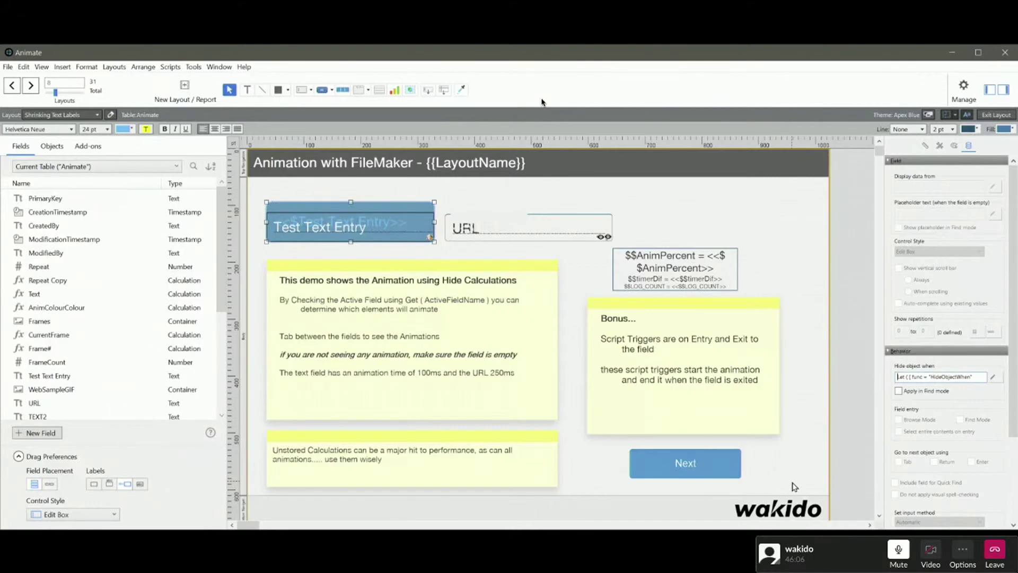
pyautogui.hotkey('ctrl', 'b')
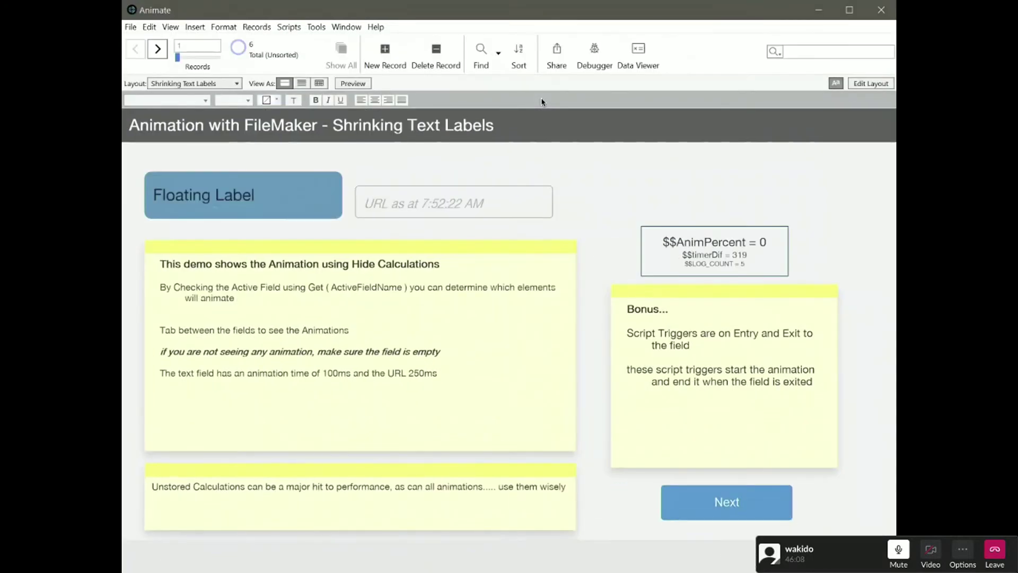
# Enter the Floating Label field, move to the URL field and back to replay both label animations
pyautogui.click(293, 211)
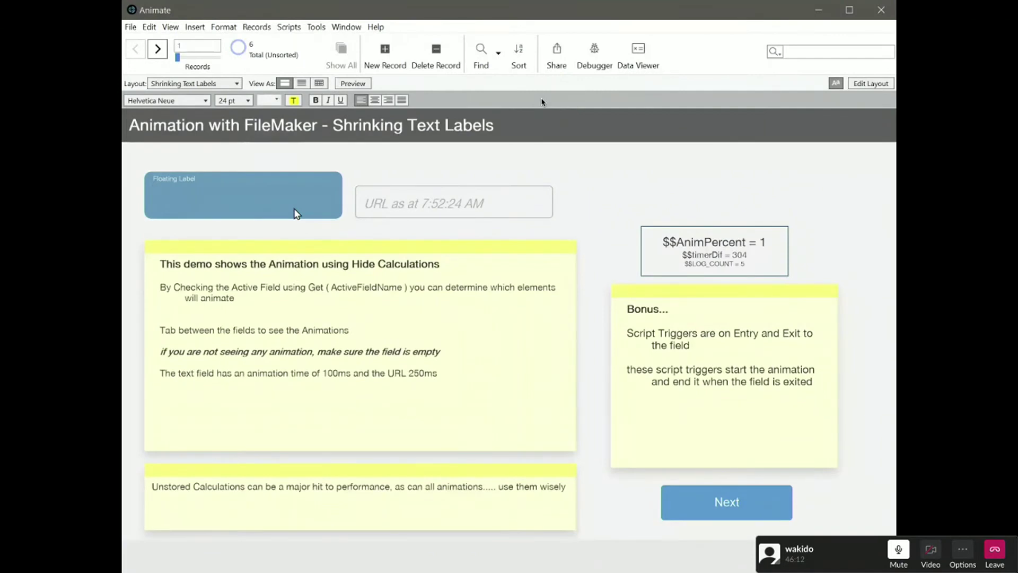
pyautogui.press('Tab')
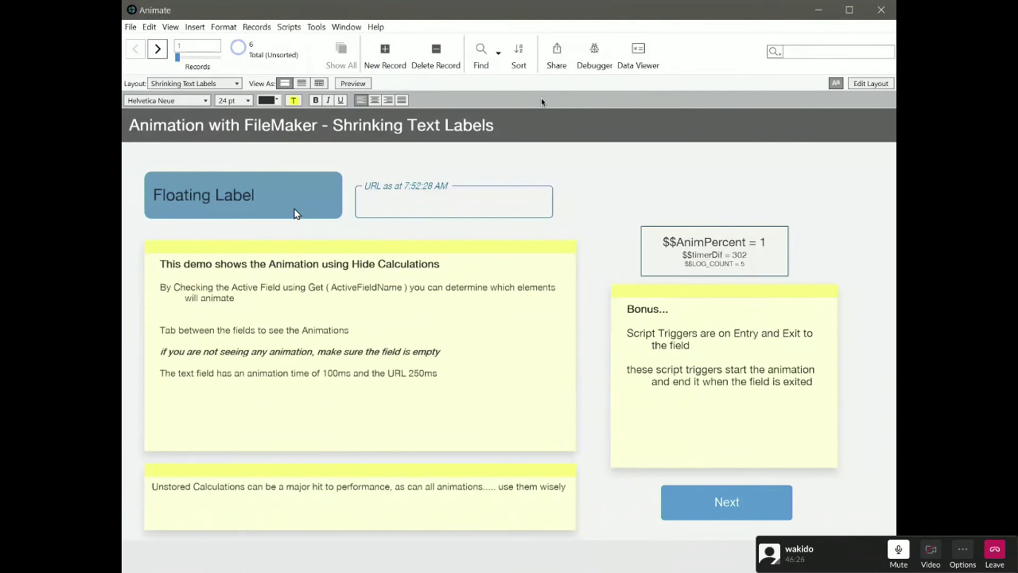
pyautogui.press('Tab')
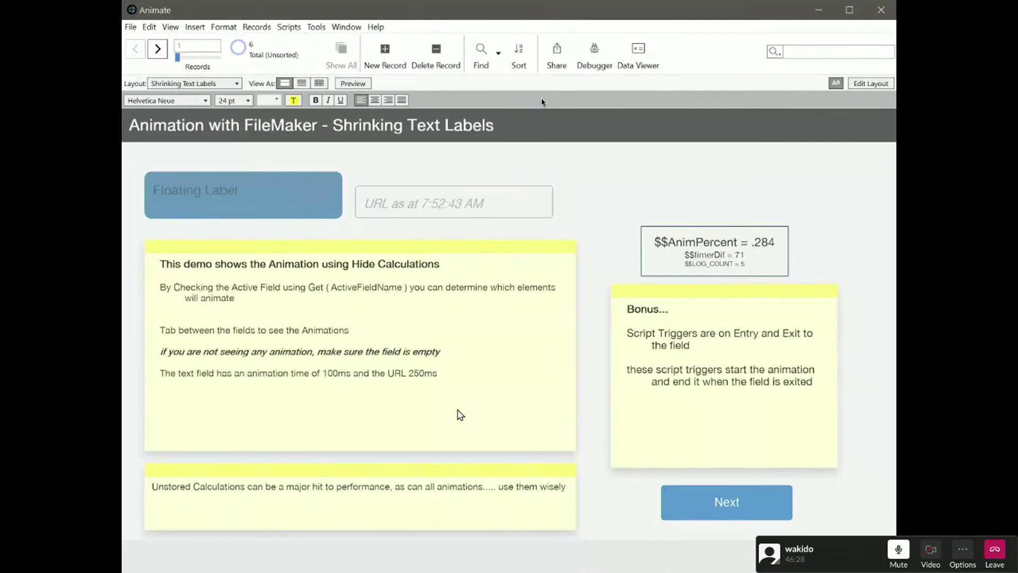
# Go to the Custom Function animateLabels + translations demo and enter and leave its empty text field to watch the label animate
pyautogui.click(762, 507)
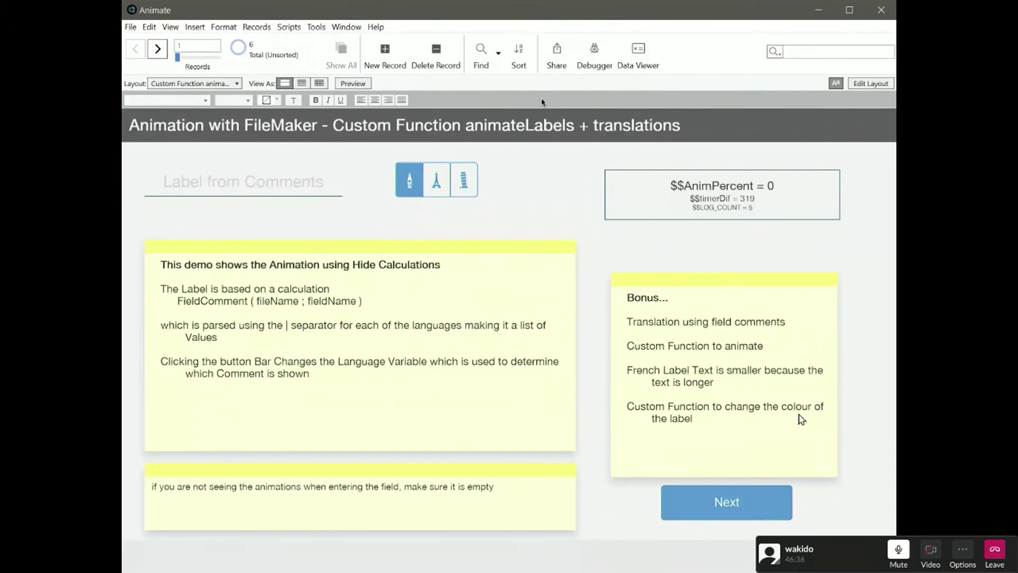
pyautogui.click(203, 190)
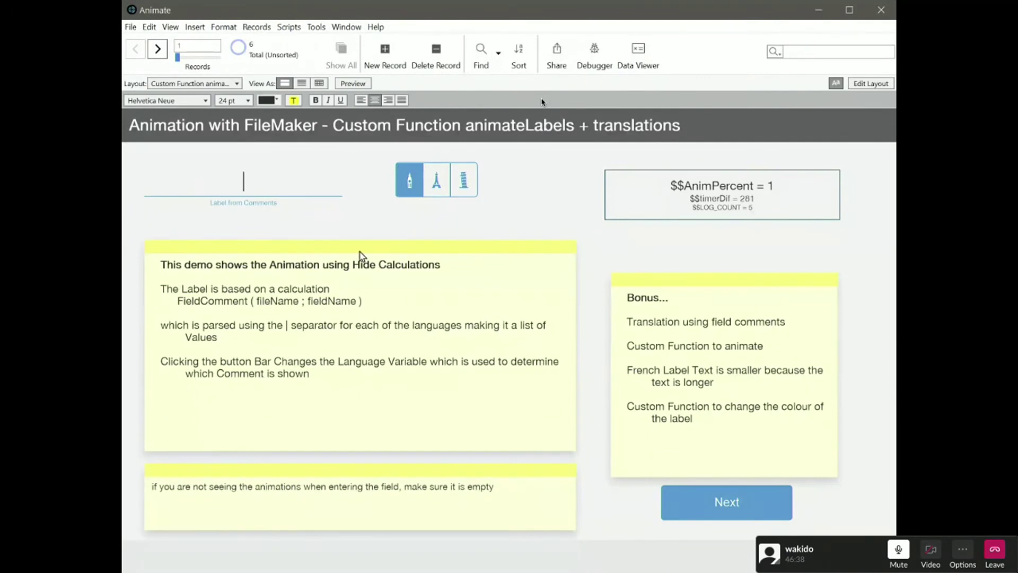
pyautogui.click(398, 303)
pyautogui.press('Tab')
pyautogui.click(399, 303)
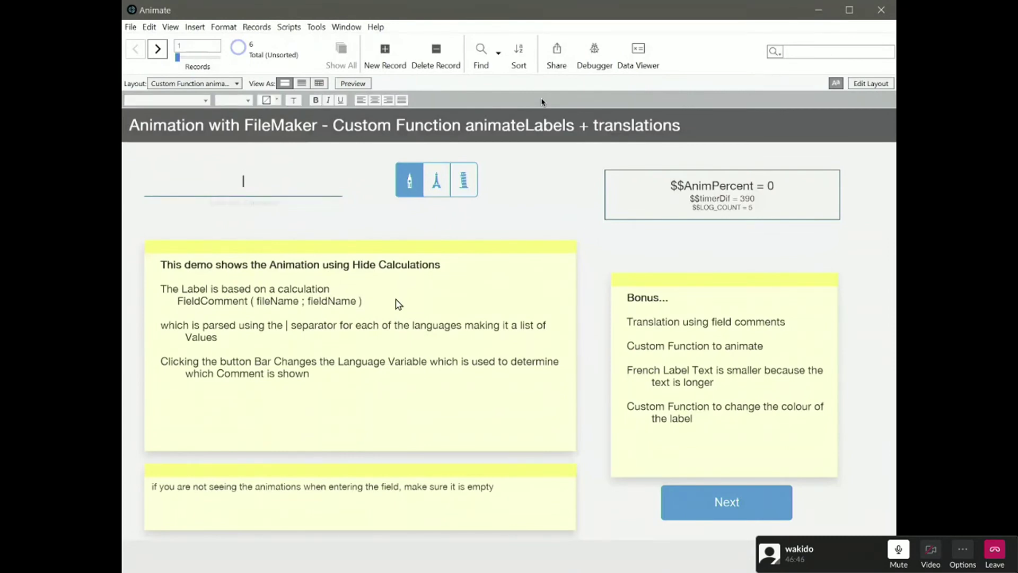
pyautogui.click(296, 199)
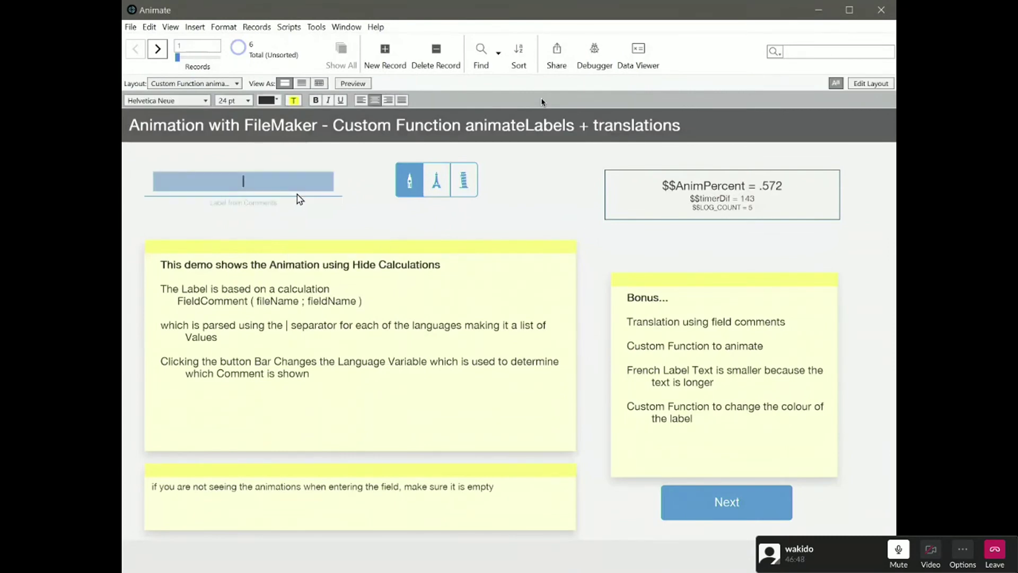
pyautogui.click(314, 212)
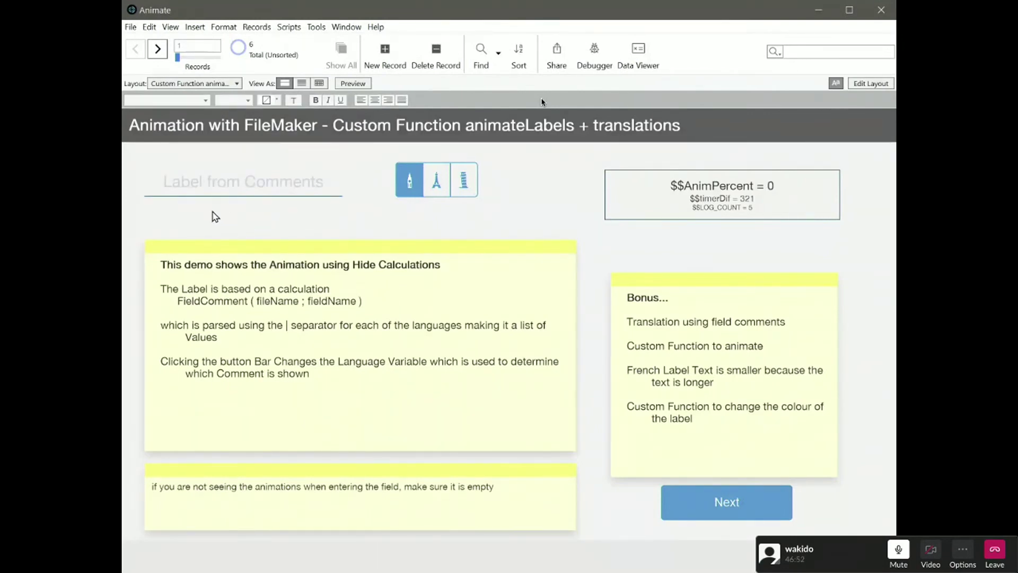
# Examine the TEXT2 field's translated comment among the Animate table's field definitions, and close the definitions without changes
pyautogui.moveTo(231, 184)
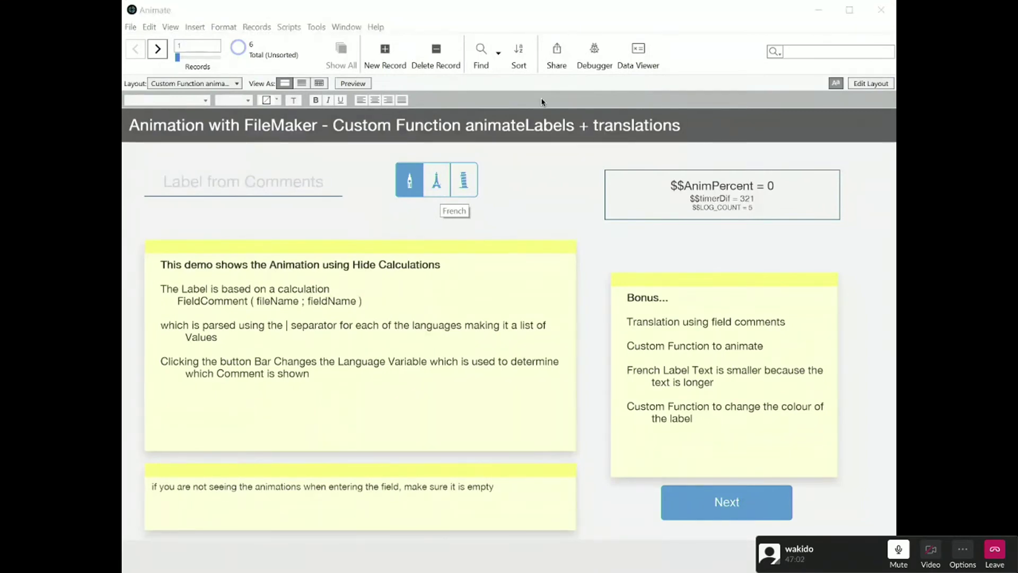
pyautogui.hotkey('ctrl', 'shift', 'd')
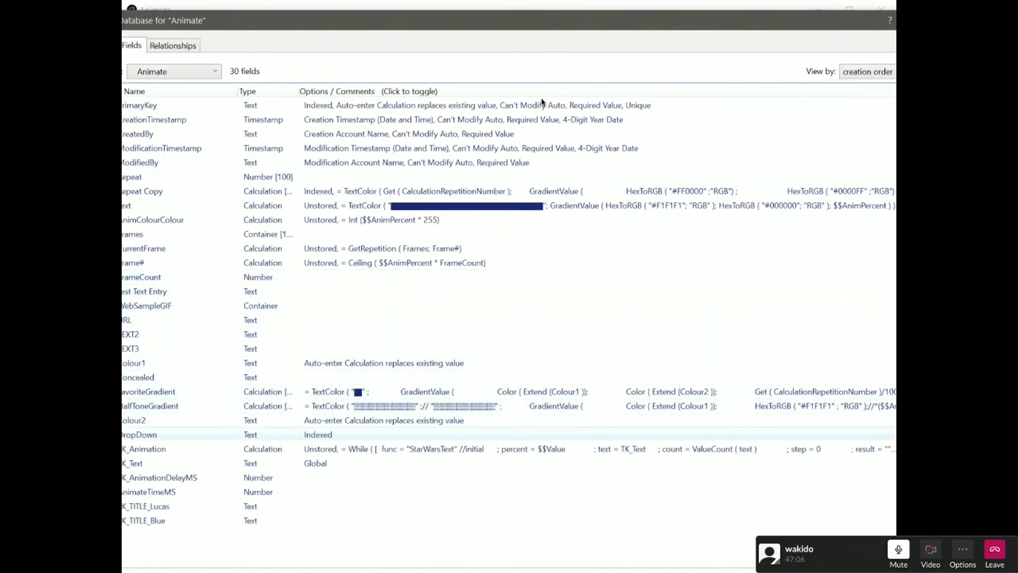
pyautogui.click(542, 94)
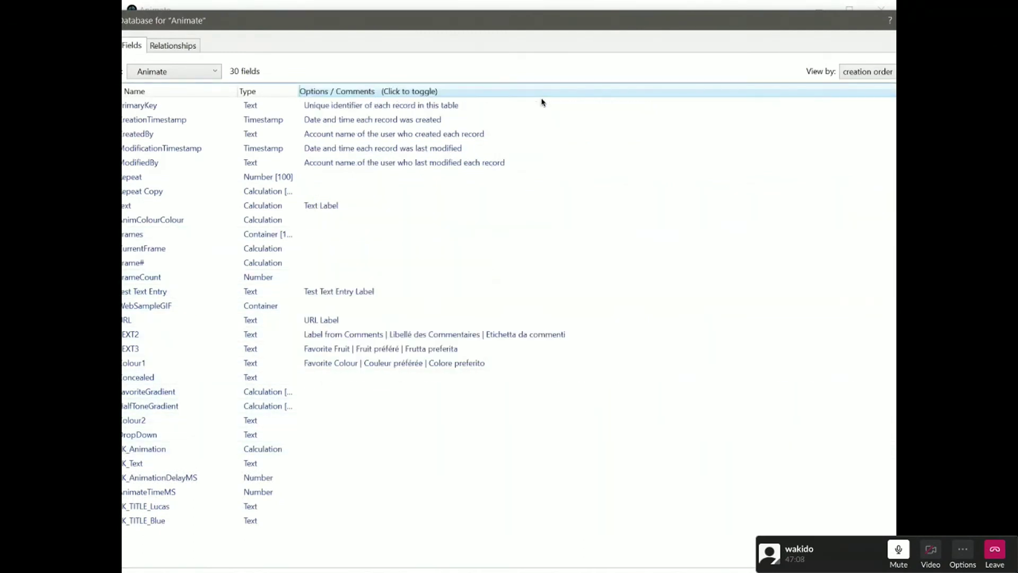
pyautogui.click(435, 334)
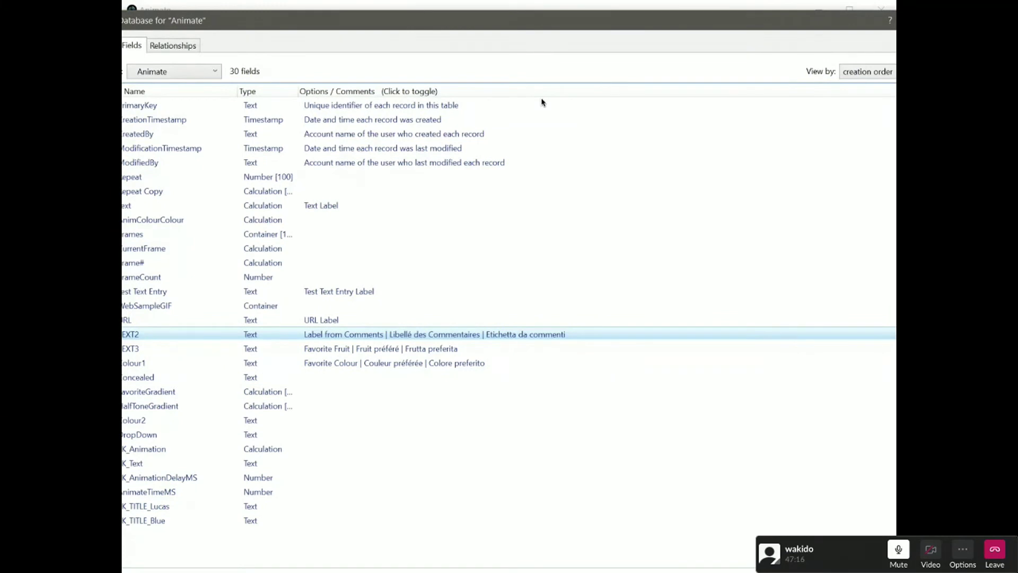
pyautogui.press('Escape')
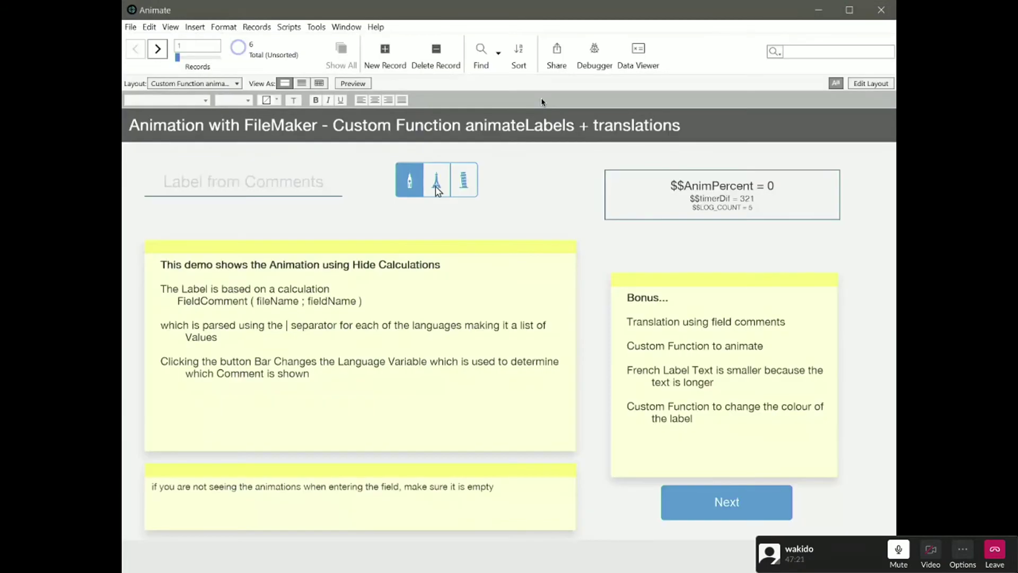
# Switch the label's language between French, Italian and English, ending on Italian
pyautogui.click(437, 180)
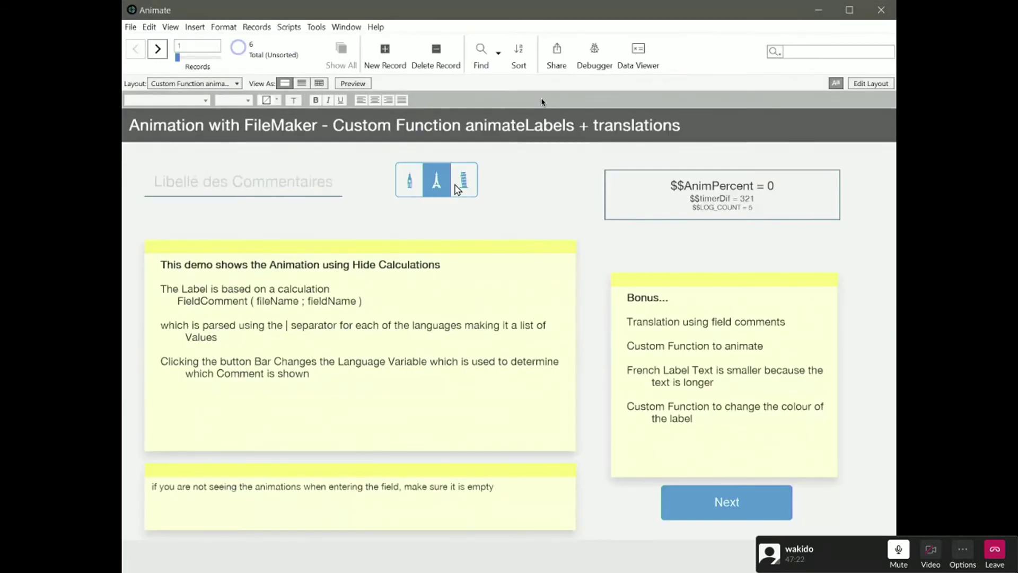
pyautogui.click(457, 189)
pyautogui.click(435, 190)
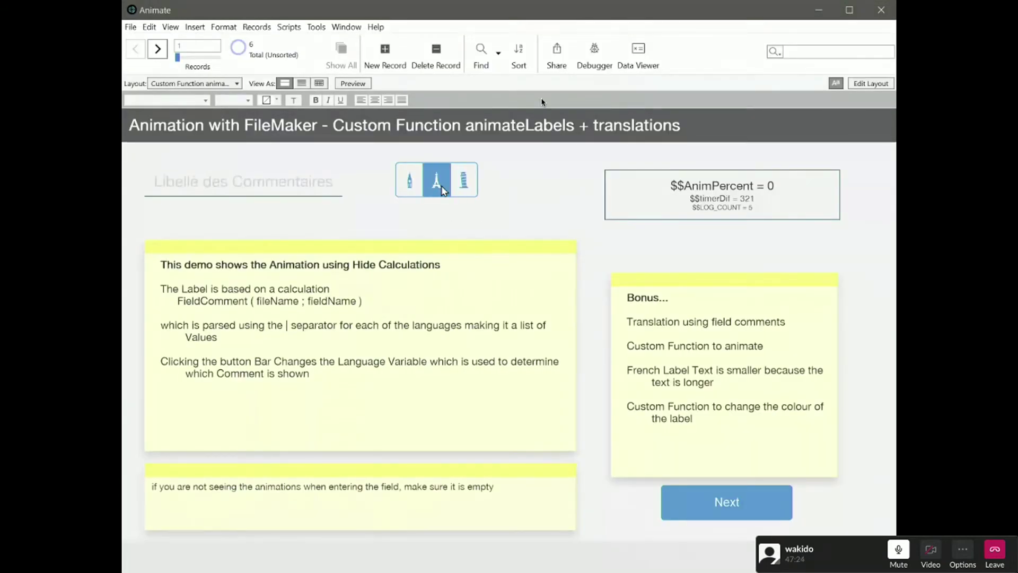
pyautogui.click(435, 191)
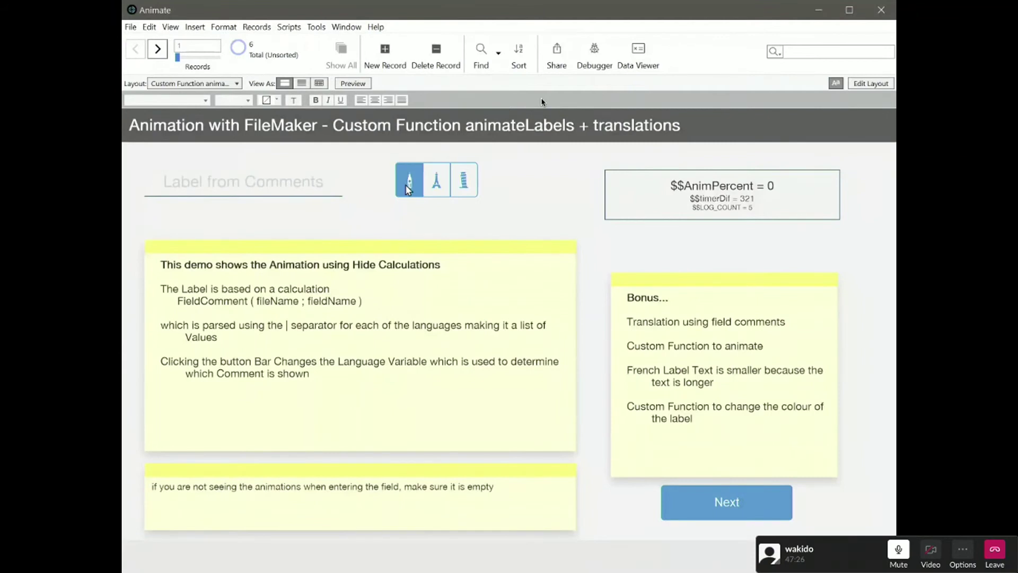
pyautogui.click(436, 191)
pyautogui.click(462, 188)
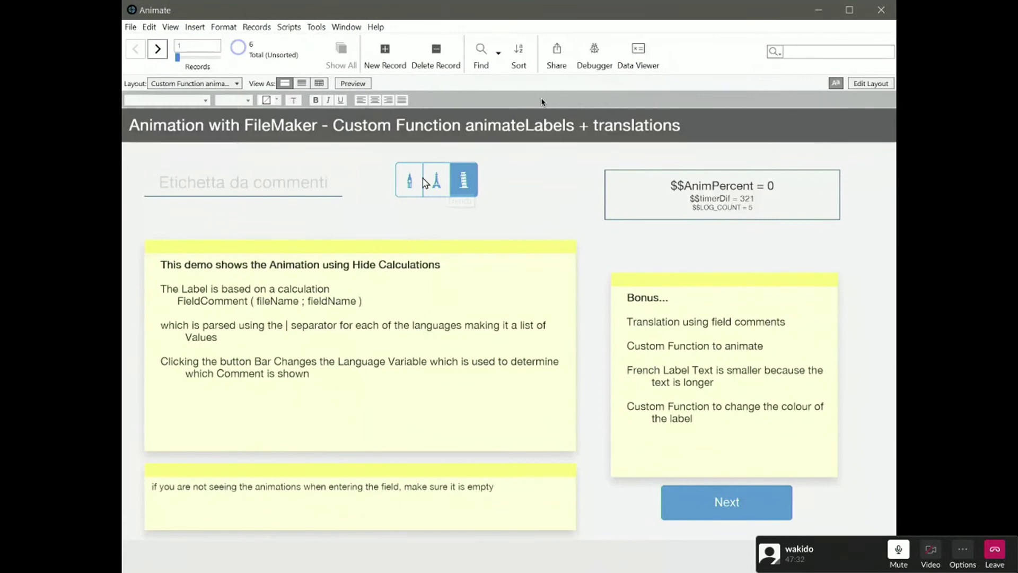
pyautogui.click(420, 183)
pyautogui.click(461, 183)
# Enter the empty text field, switch its label to English and finally French, and leave the field
pyautogui.click(321, 193)
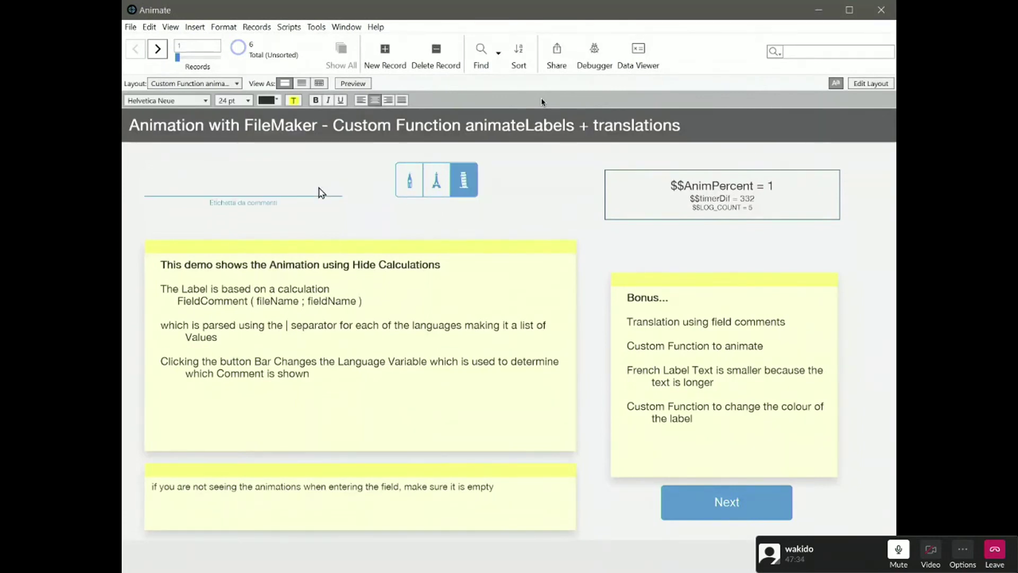
pyautogui.click(409, 183)
pyautogui.click(437, 183)
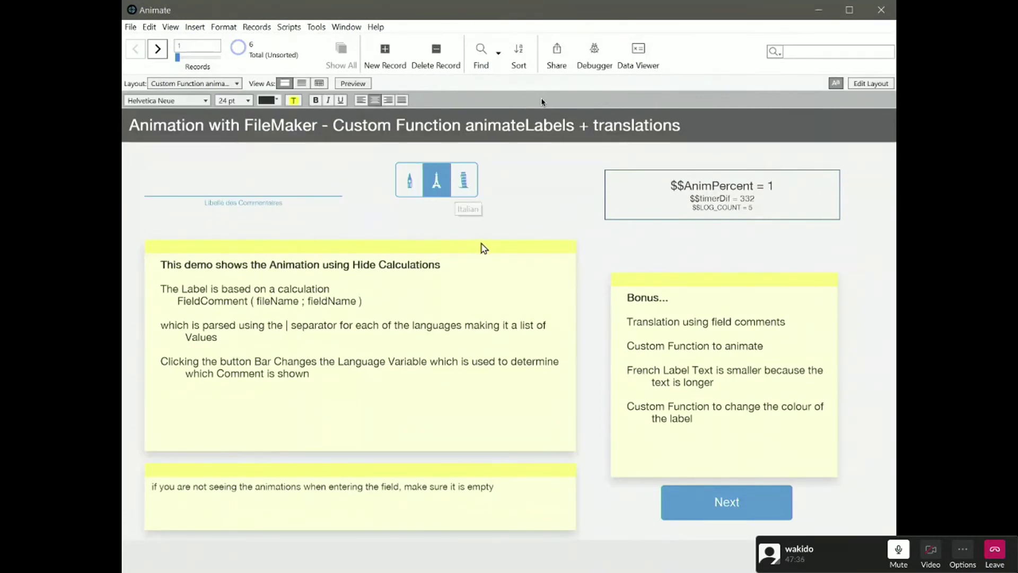
pyautogui.click(464, 247)
# Examine the startSize line in the TEXT2 label's Hide object when calculation in Layout mode, and return to Browse mode without changing it
pyautogui.hotkey('ctrl', 'l')
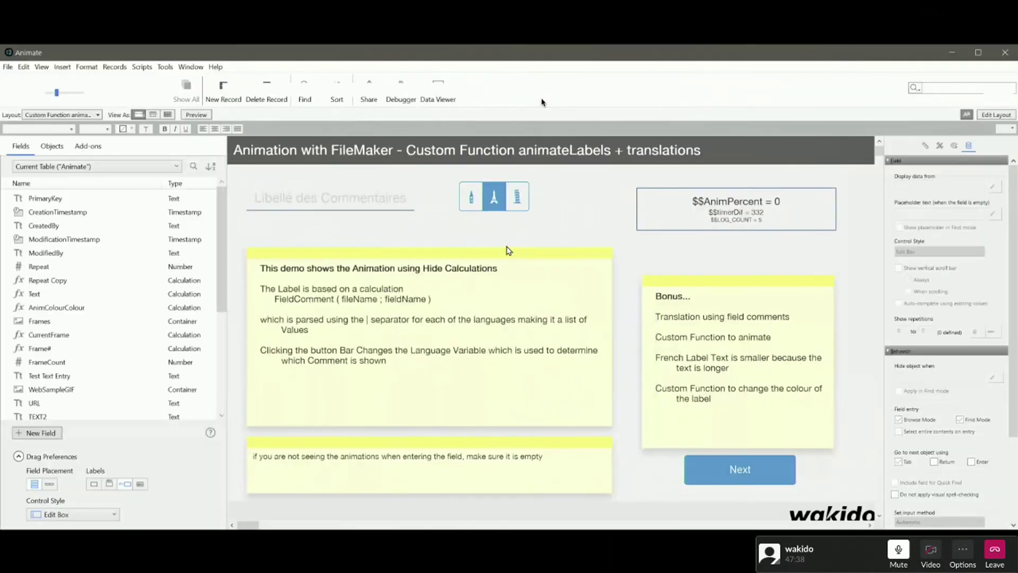
pyautogui.click(365, 215)
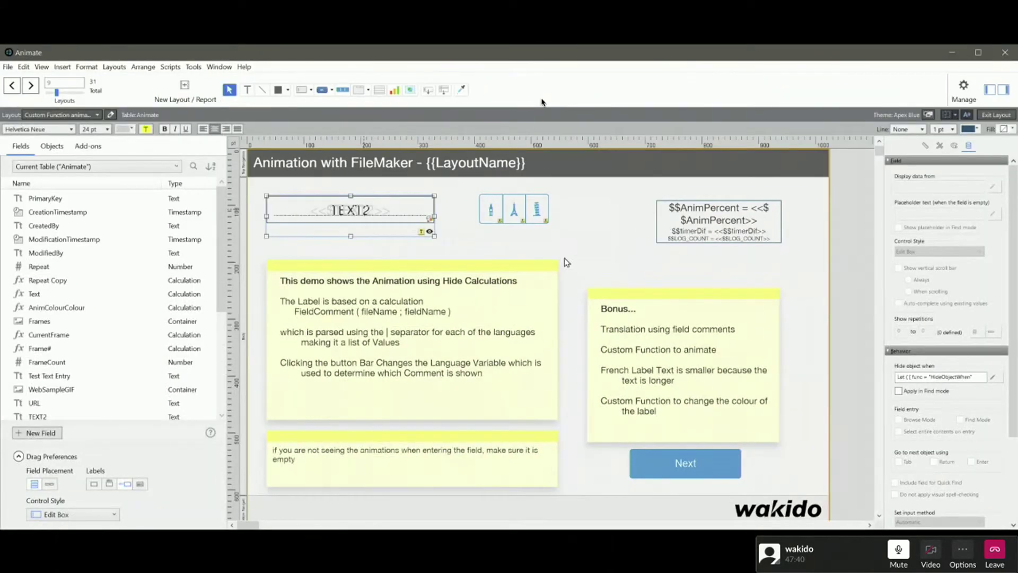
pyautogui.click(991, 377)
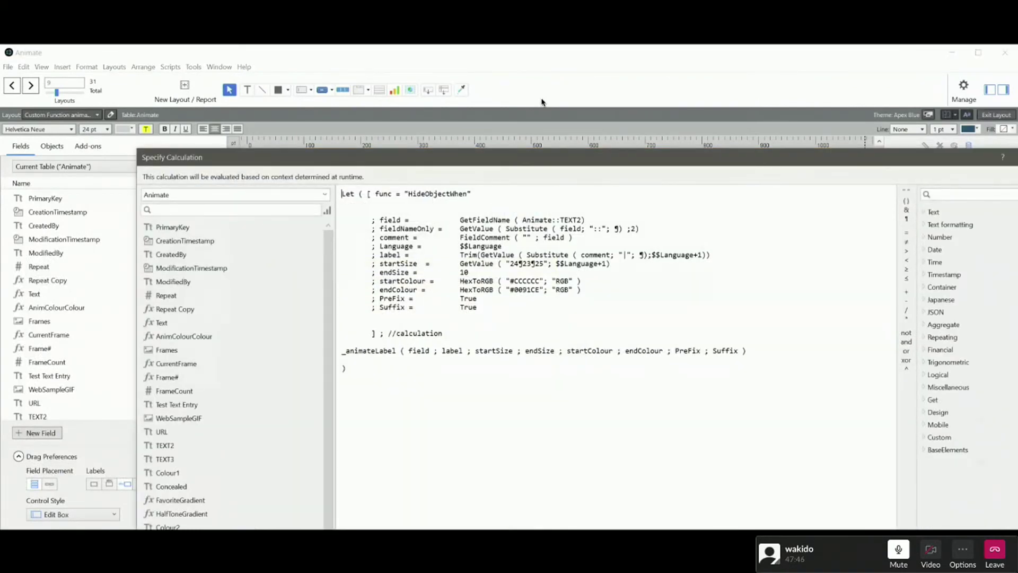
pyautogui.hotkey('shift', 'Home')
pyautogui.hotkey('shift', 'Home')
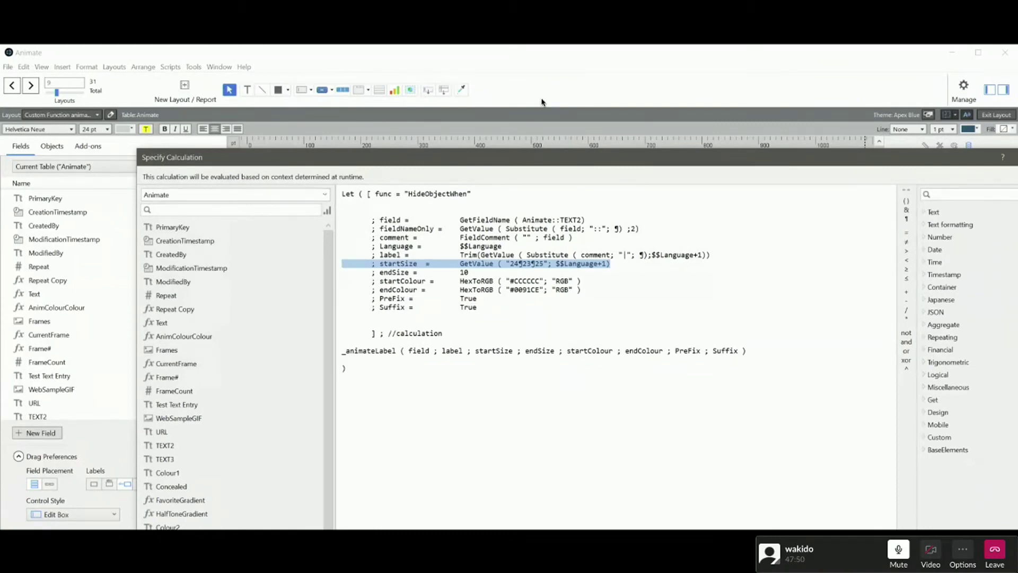
pyautogui.press('Escape')
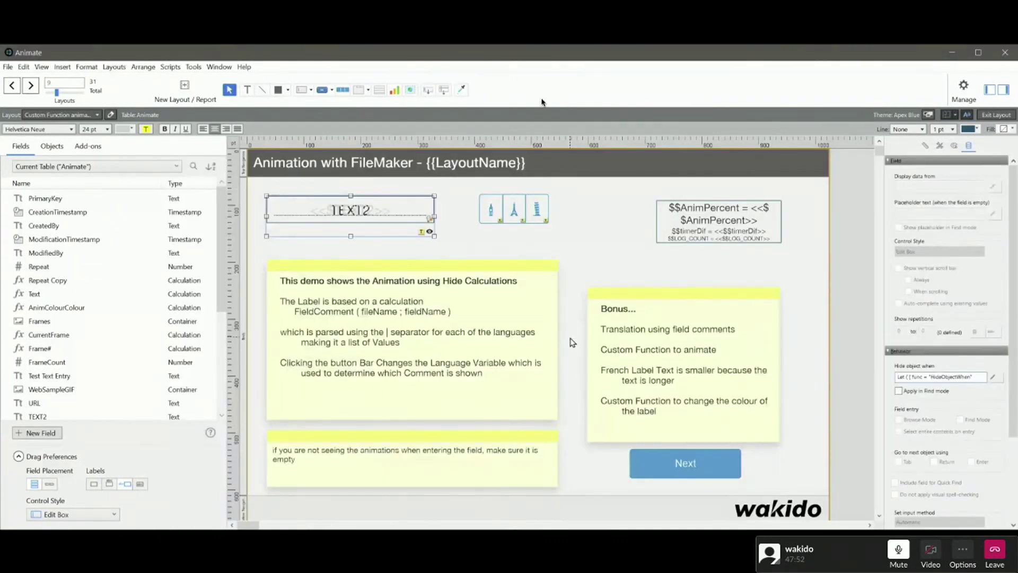
pyautogui.hotkey('ctrl', 'b')
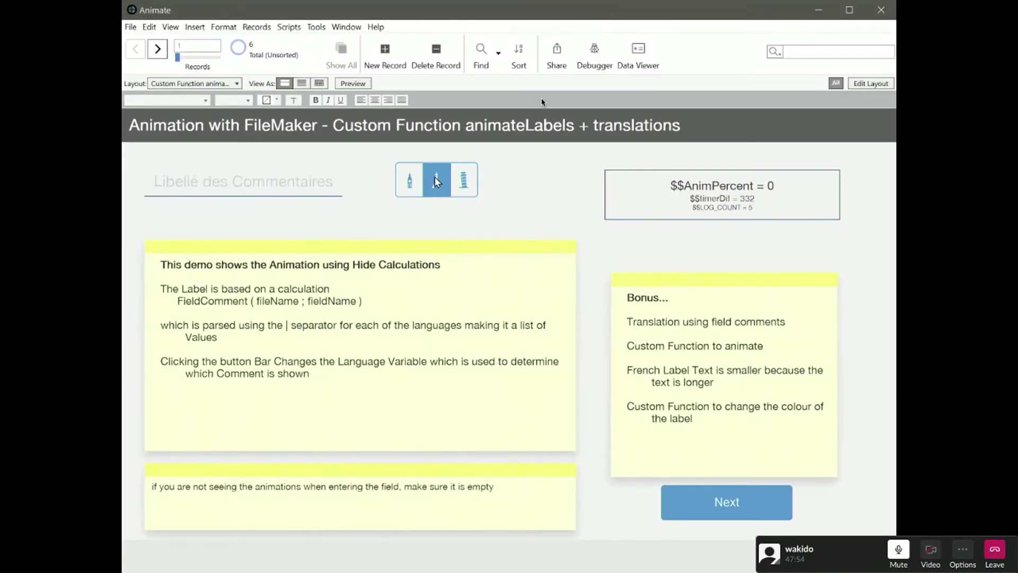
# Switch the comment-based label to English, enter the empty text field to run its animation, and leave the field
pyautogui.moveTo(225, 201)
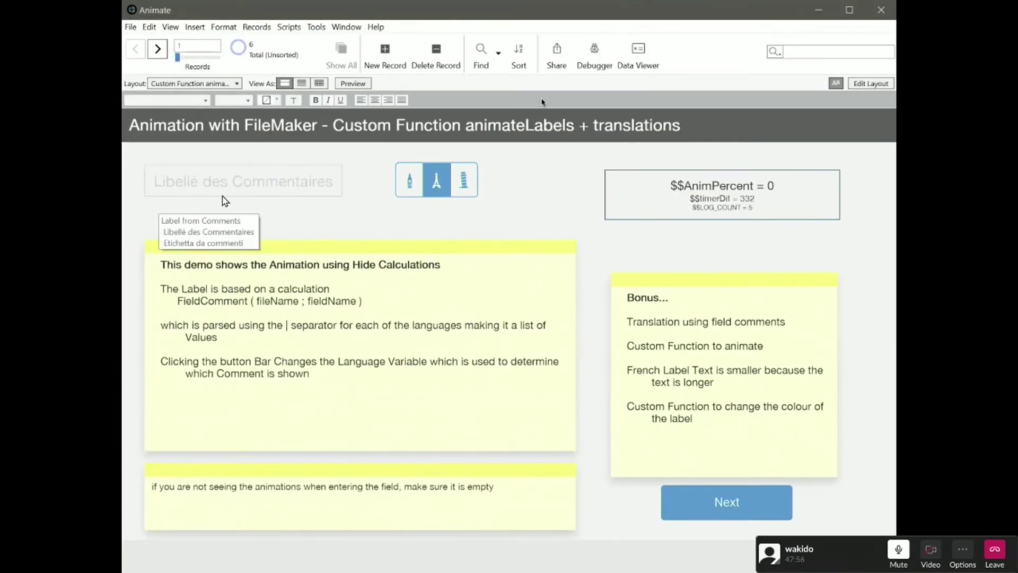
pyautogui.click(404, 182)
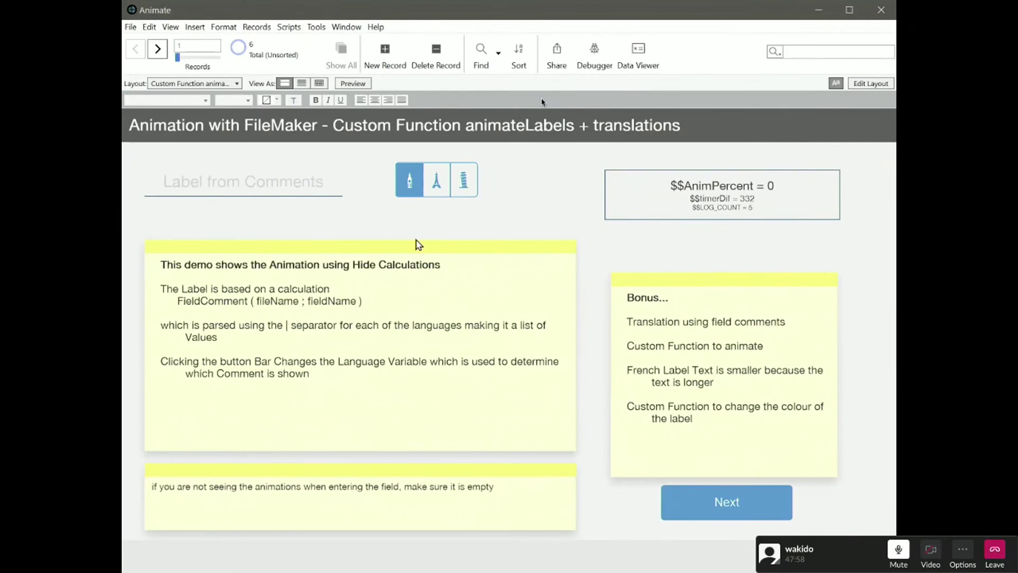
pyautogui.click(287, 196)
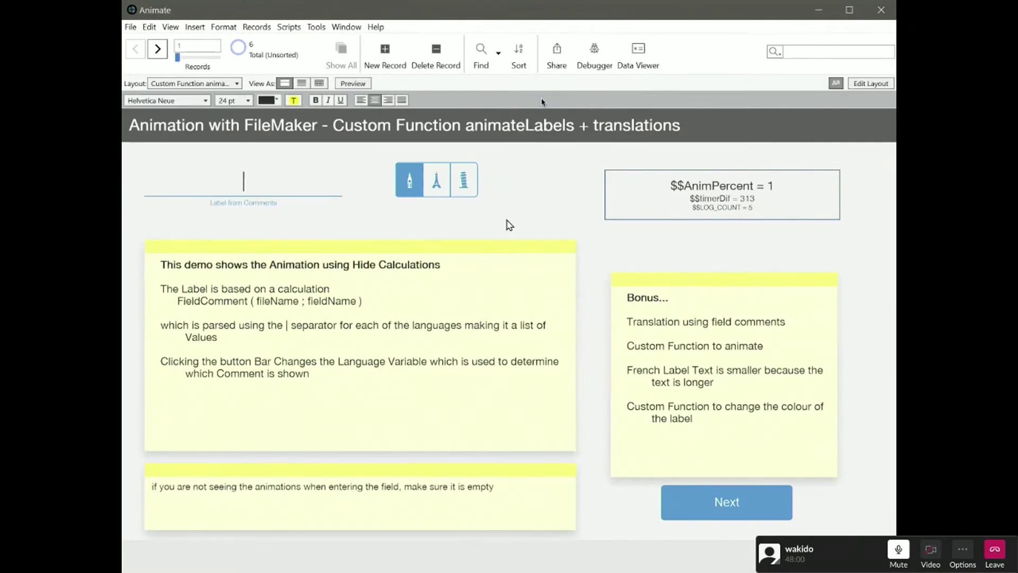
pyautogui.click(509, 226)
# Go to the animateLabels + Old Value demo and cycle the favorite fruit label through the languages, ending on French
pyautogui.click(726, 508)
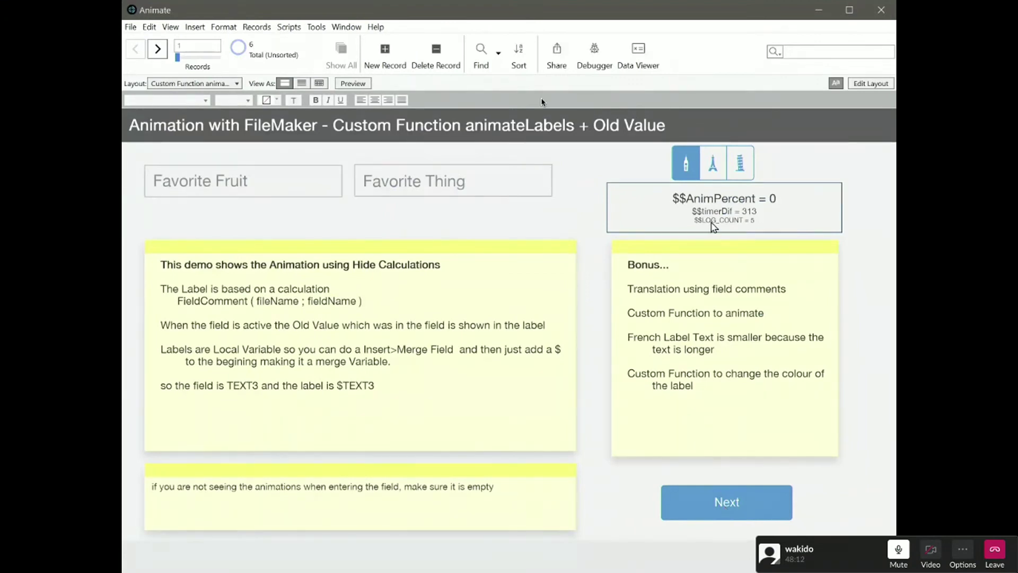
pyautogui.click(720, 169)
pyautogui.click(738, 170)
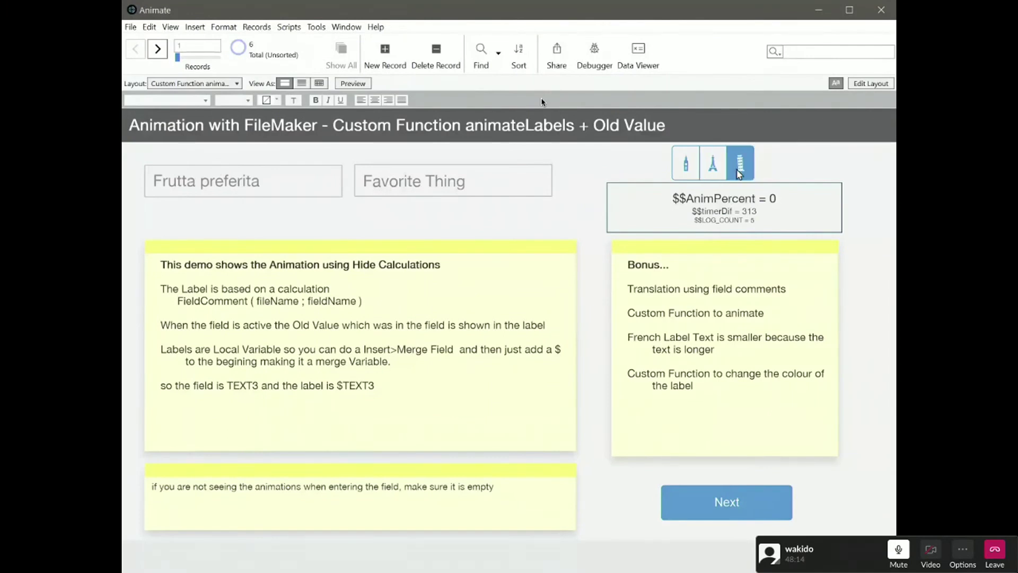
pyautogui.click(715, 172)
pyautogui.click(689, 172)
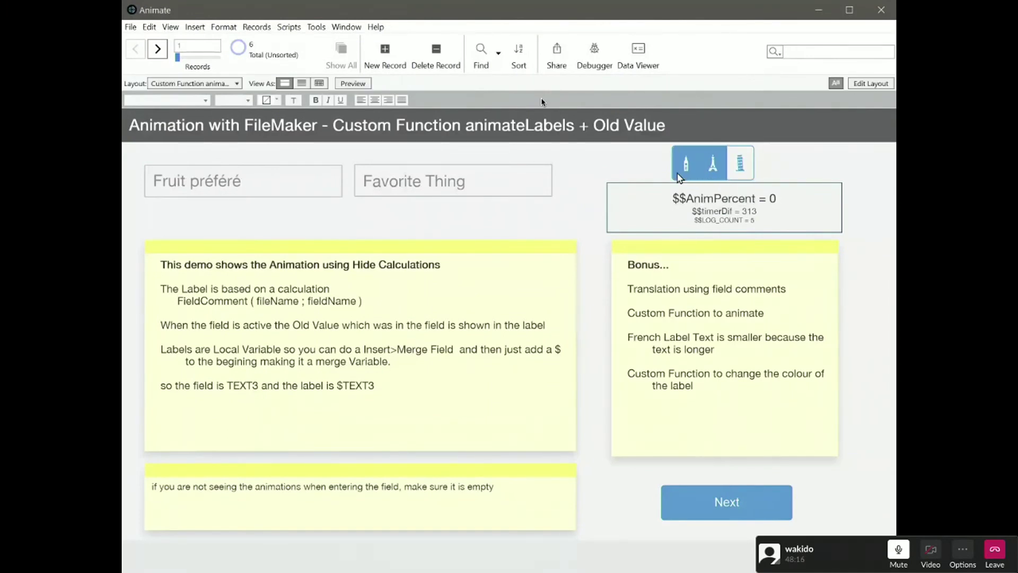
pyautogui.click(714, 167)
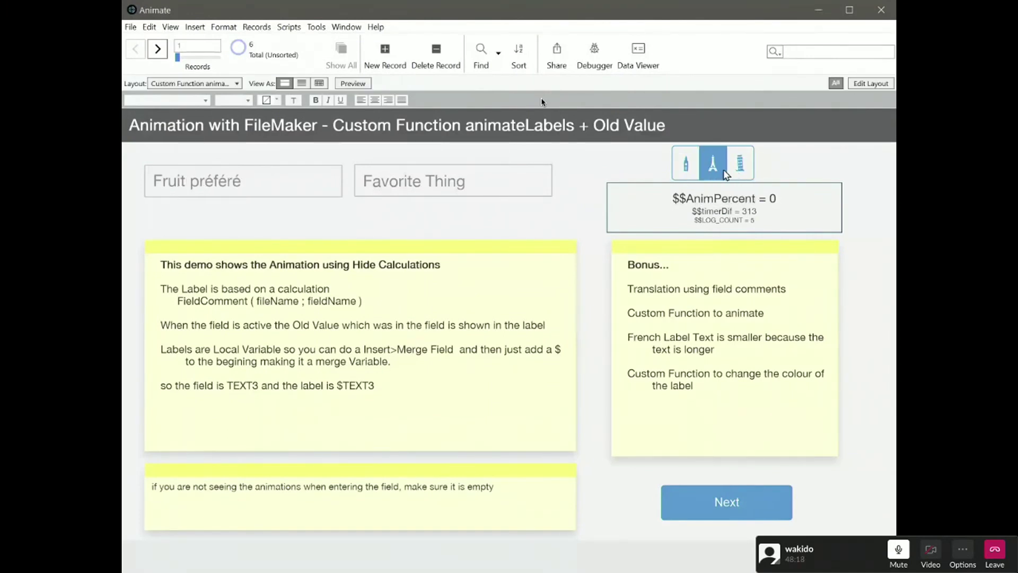
# Set the favorite fruit to Apple | Pomme | Mela, re-enter the field, and switch its label to Italian and finally English
pyautogui.click(224, 180)
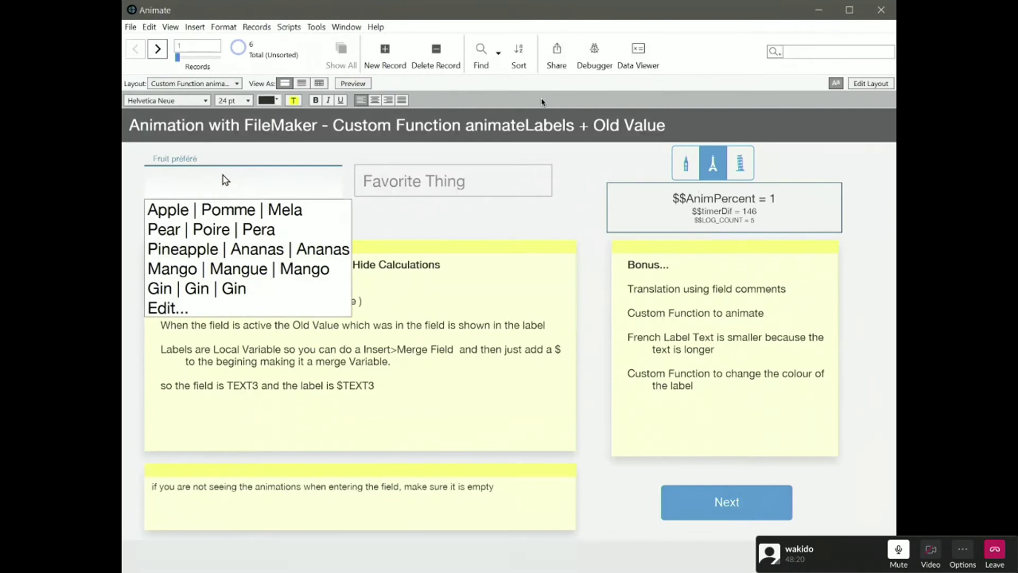
pyautogui.click(239, 211)
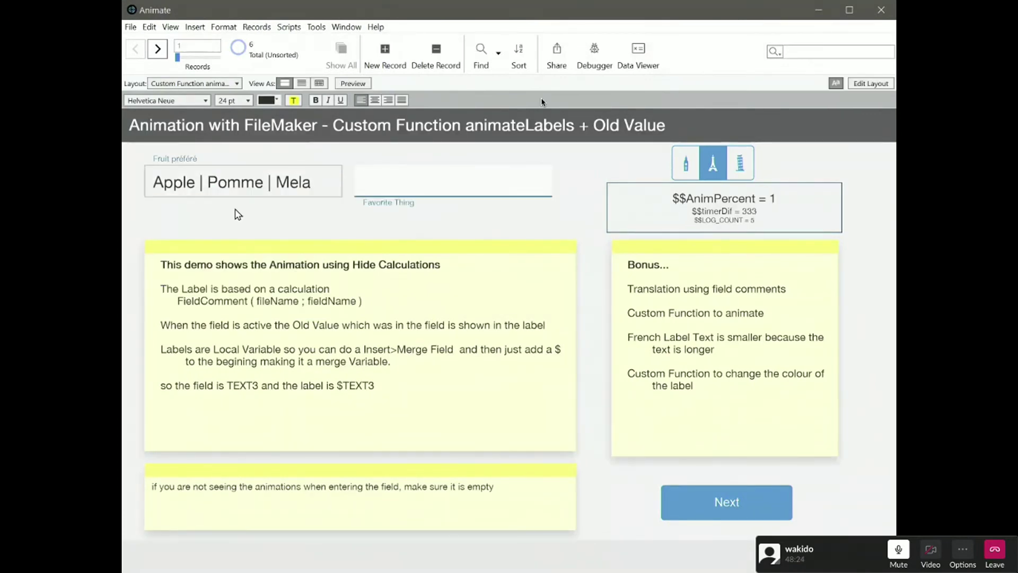
pyautogui.hotkey('shift', 'Tab')
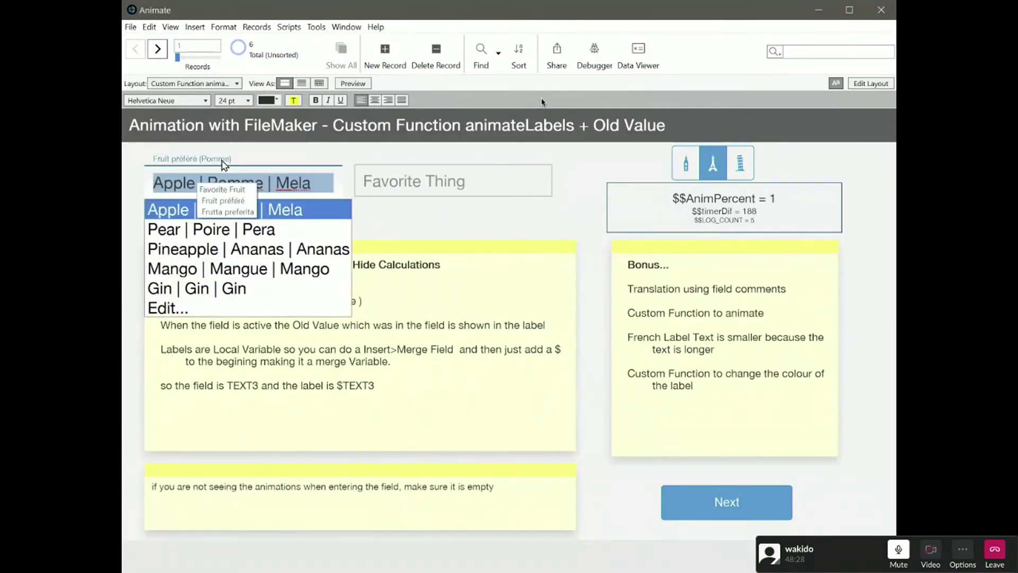
pyautogui.click(741, 174)
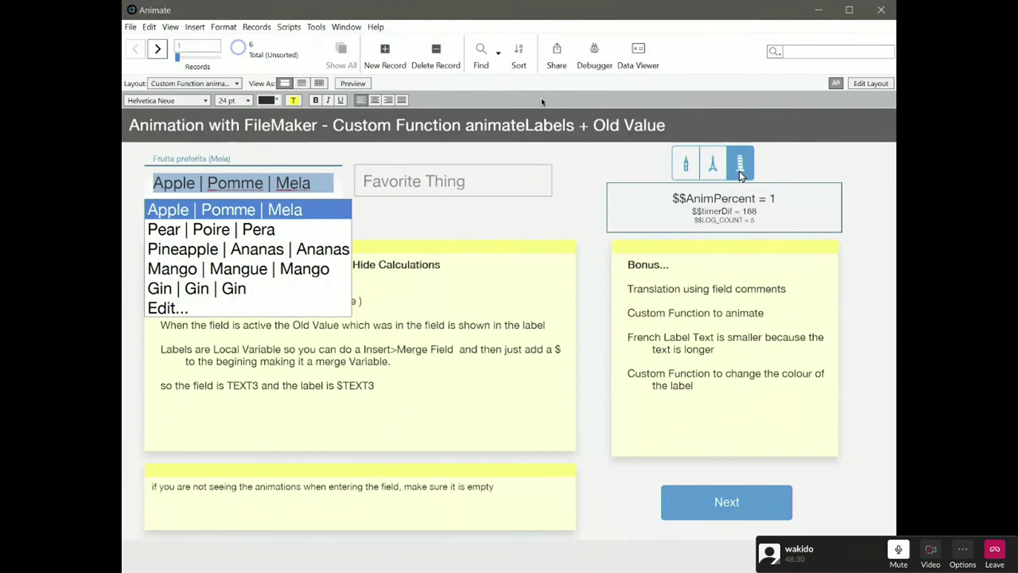
pyautogui.click(688, 175)
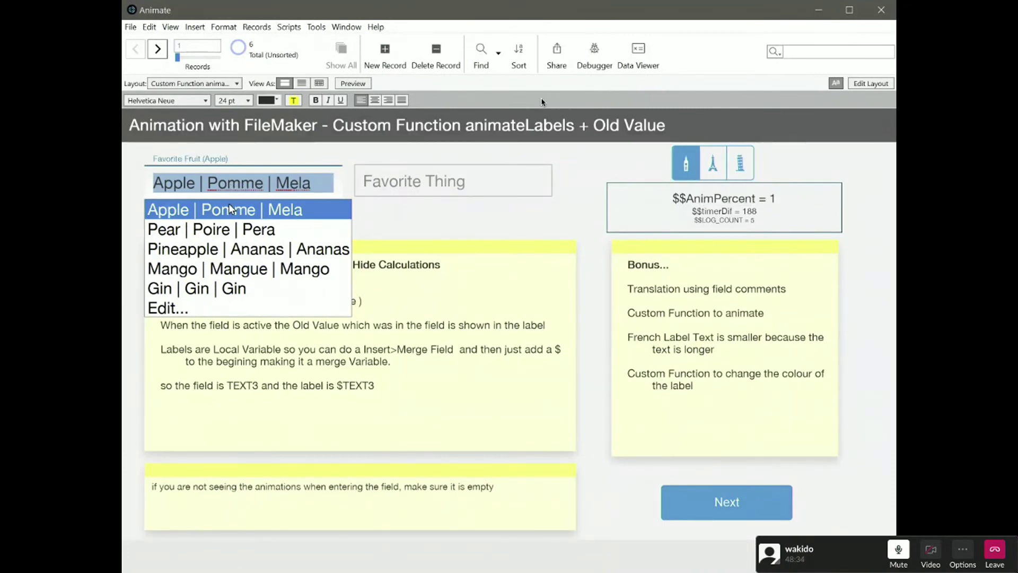
# Change the favorite fruit to Pineapple | Ananas | Ananas and enter FileMaker as the favorite thing
pyautogui.click(239, 248)
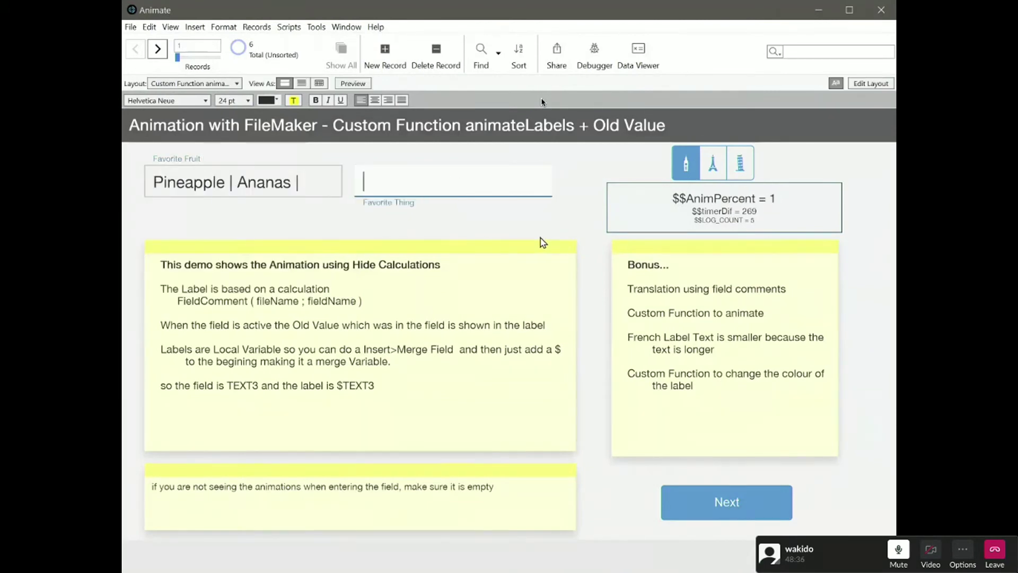
pyautogui.write('this')
pyautogui.press('BackSpace')
pyautogui.press('BackSpace')
pyautogui.press('BackSpace')
pyautogui.press('BackSpace')
pyautogui.press('BackSpace')
pyautogui.write('FileMake')
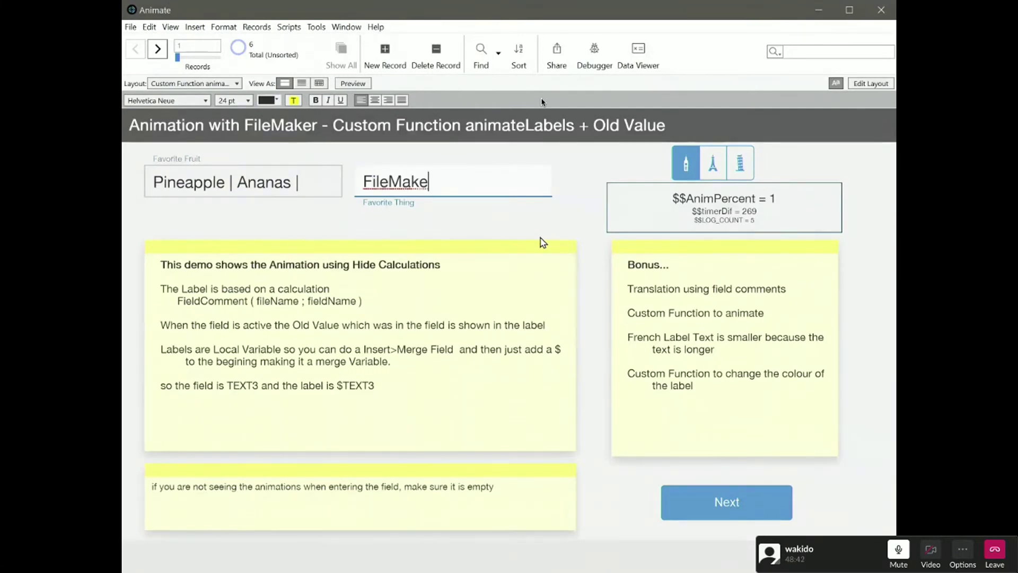
pyautogui.write('r')
# Return to the favorite fruit field, clear it, and choose Mango | Mangue | Mango
pyautogui.press('Tab')
pyautogui.hotkey('shift', 'Tab')
pyautogui.press('Tab')
pyautogui.press('BackSpace')
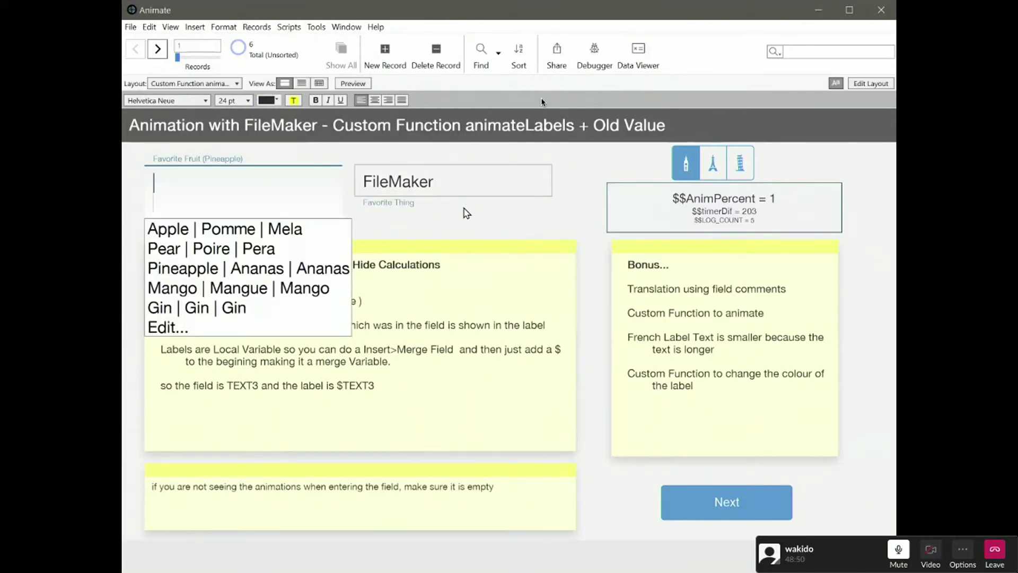
pyautogui.click(218, 291)
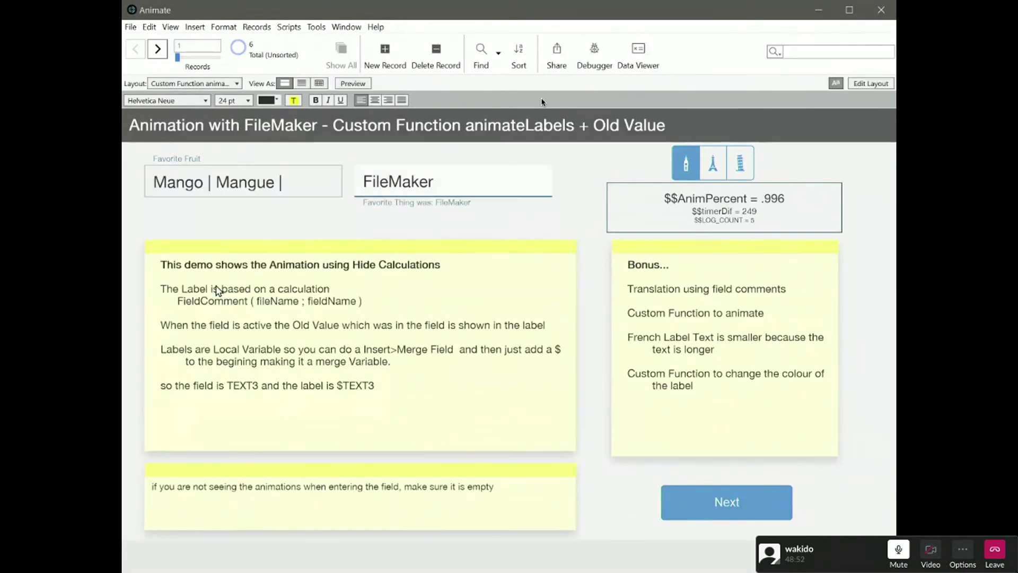
# Re-enter the favorite fruit field, clear its value, and choose Apple | Pomme | Mela from the value list
pyautogui.click(317, 187)
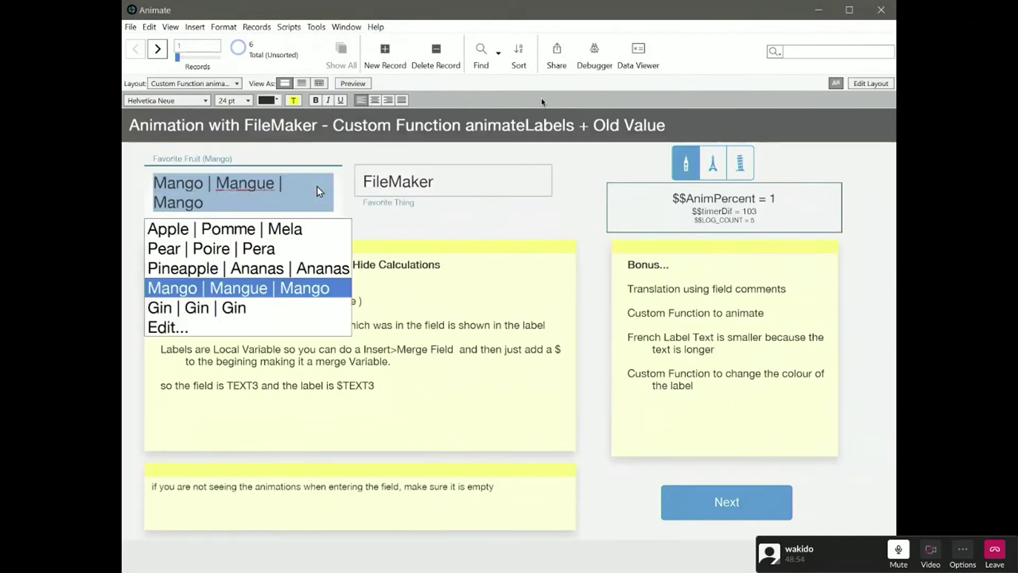
pyautogui.press('Escape')
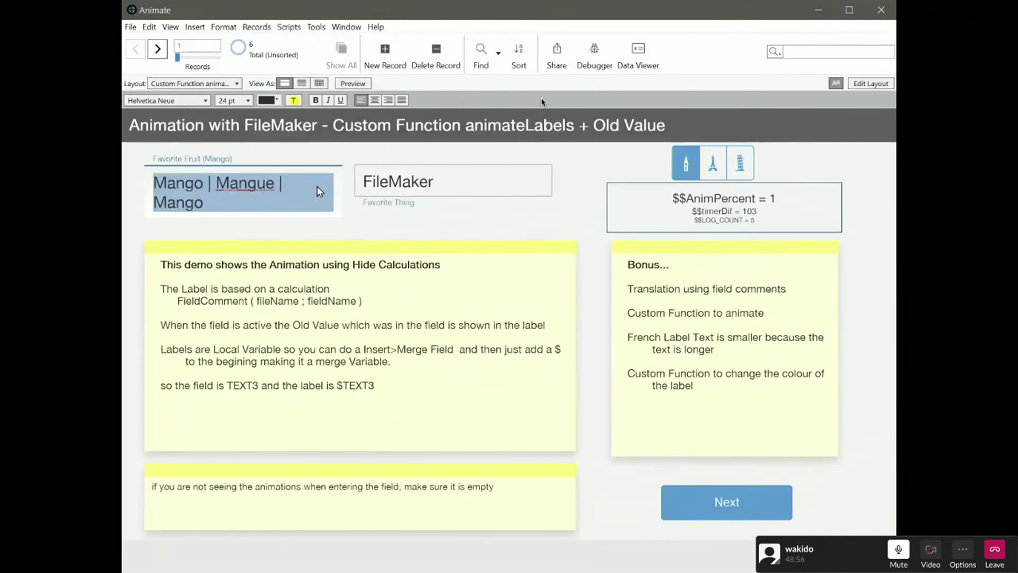
pyautogui.press('BackSpace')
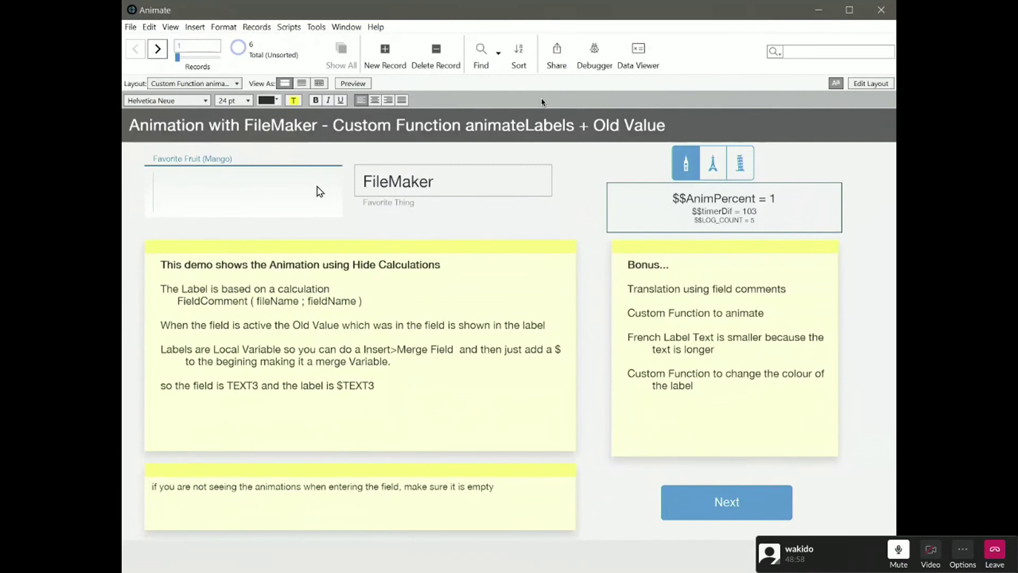
pyautogui.press('Escape')
pyautogui.press('Down')
pyautogui.press('Return')
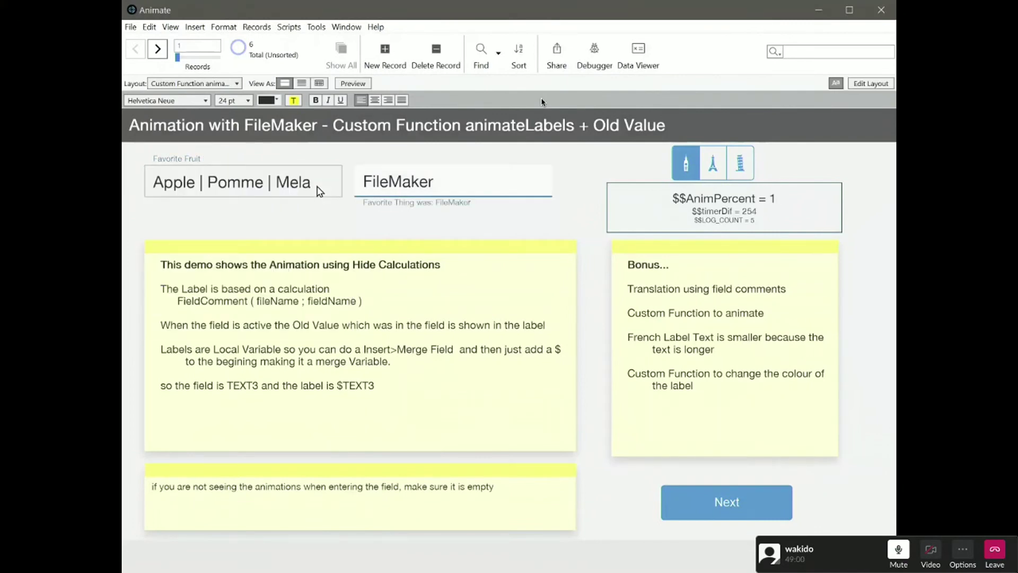
# Move back and forth between the favorite fruit and favorite thing fields to examine the old-value label animation, and leave the fields
pyautogui.hotkey('shift', 'Tab')
pyautogui.press('Tab')
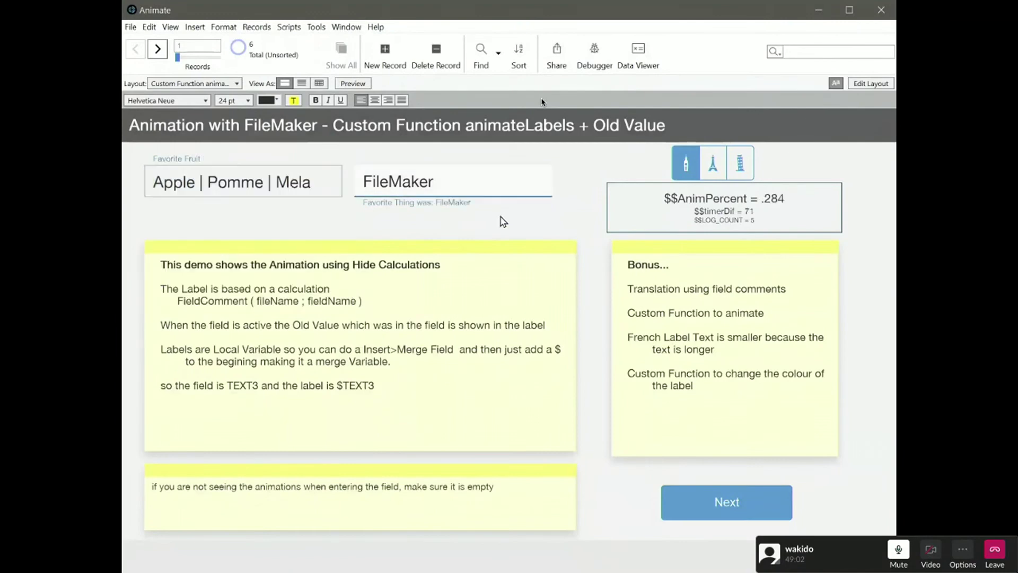
pyautogui.hotkey('shift', 'Tab')
pyautogui.press('Tab')
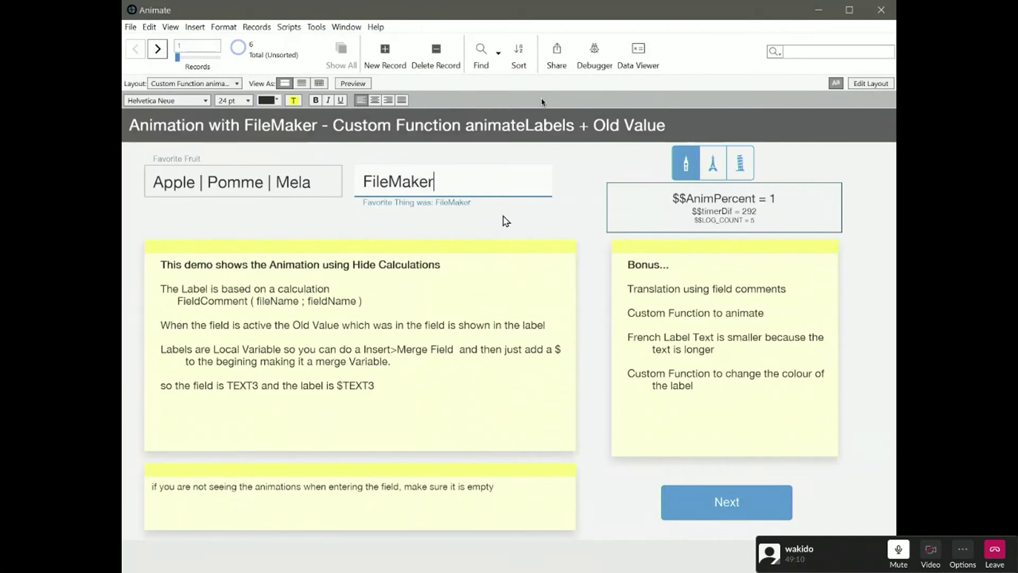
pyautogui.click(634, 310)
# Go to the animateLabels + Colours demo and set the first favorite colour to DarkGreen
pyautogui.click(755, 502)
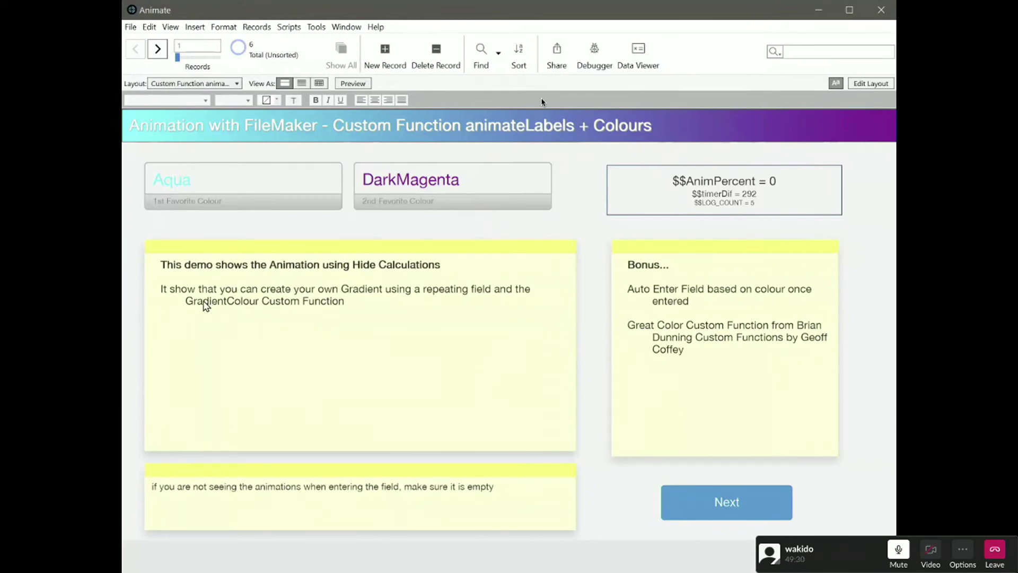
pyautogui.click(332, 184)
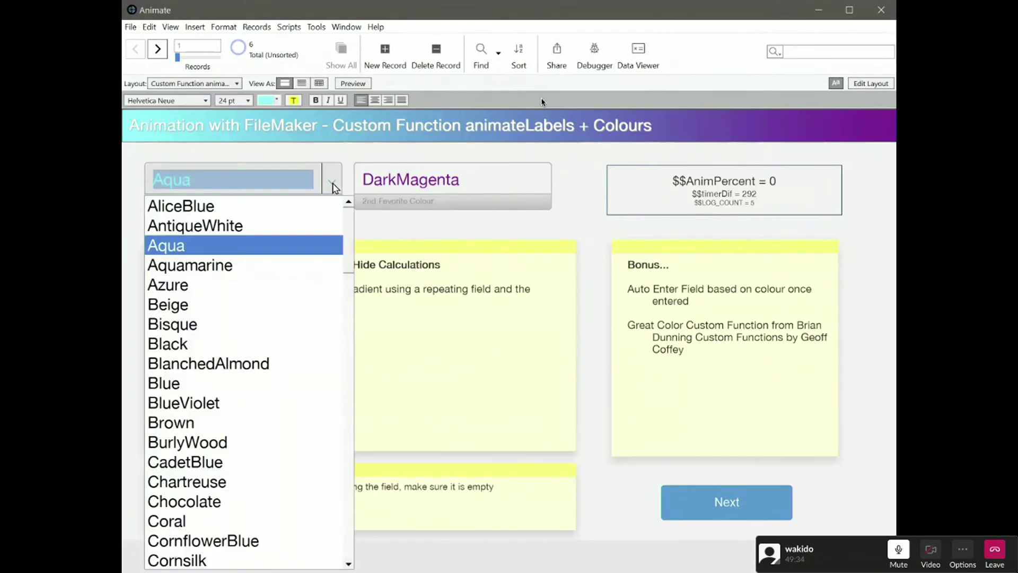
pyautogui.scroll(-2, 228, 459)
pyautogui.scroll(-2, 228, 459)
pyautogui.click(201, 464)
# Replace the second favorite colour with Cornsilk and move to the first colour field
pyautogui.click(517, 179)
pyautogui.click(541, 182)
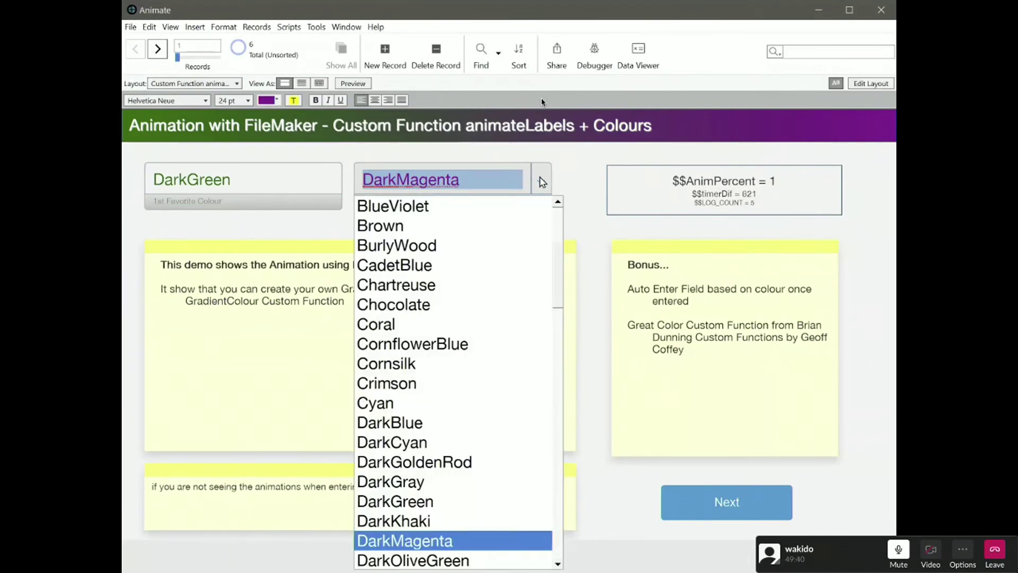
pyautogui.press('BackSpace')
pyautogui.press('Tab')
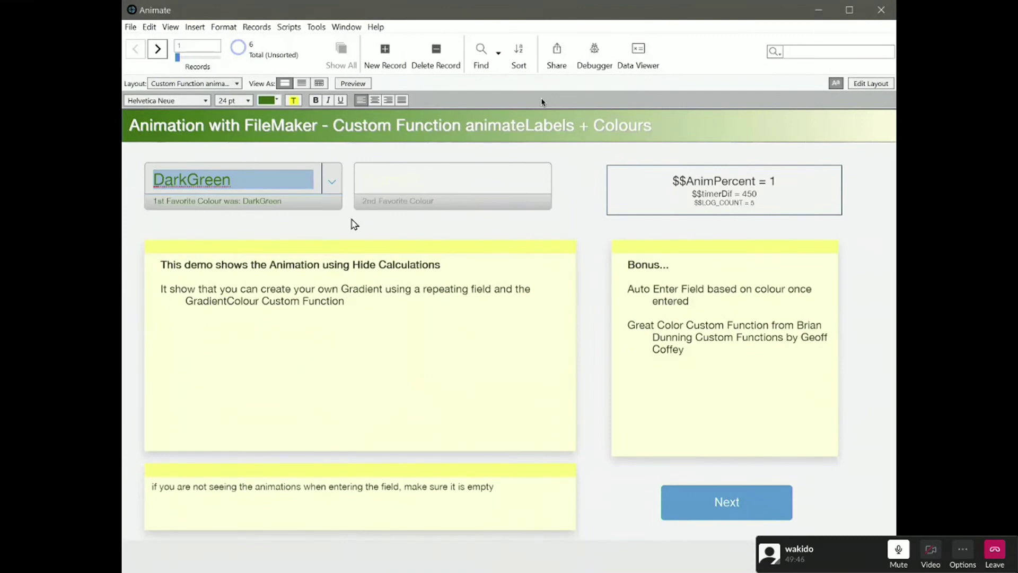
# Set the first favorite colour to GreenYellow
pyautogui.click(318, 223)
pyautogui.click(321, 180)
pyautogui.click(330, 180)
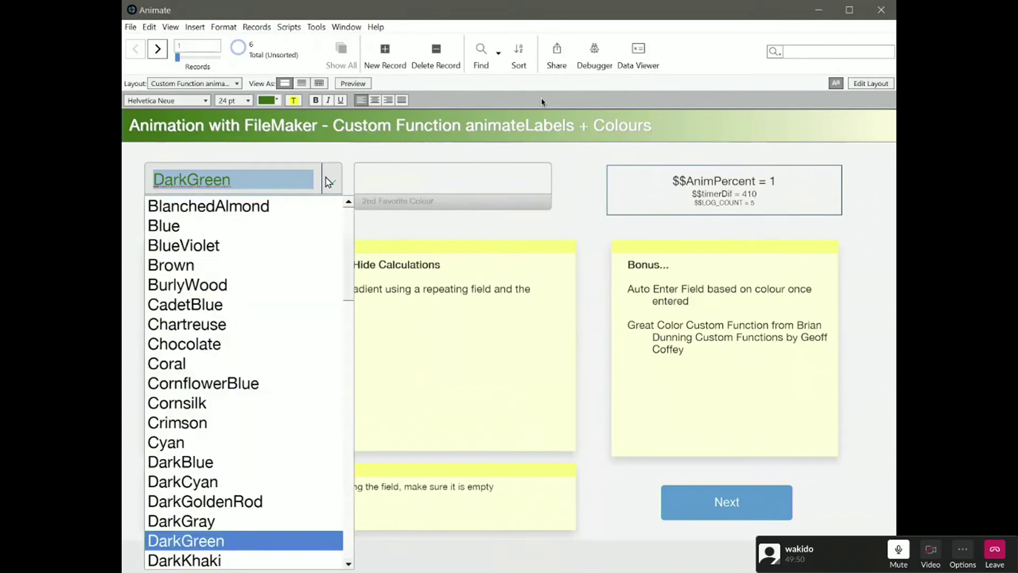
pyautogui.scroll(-10, 249, 455)
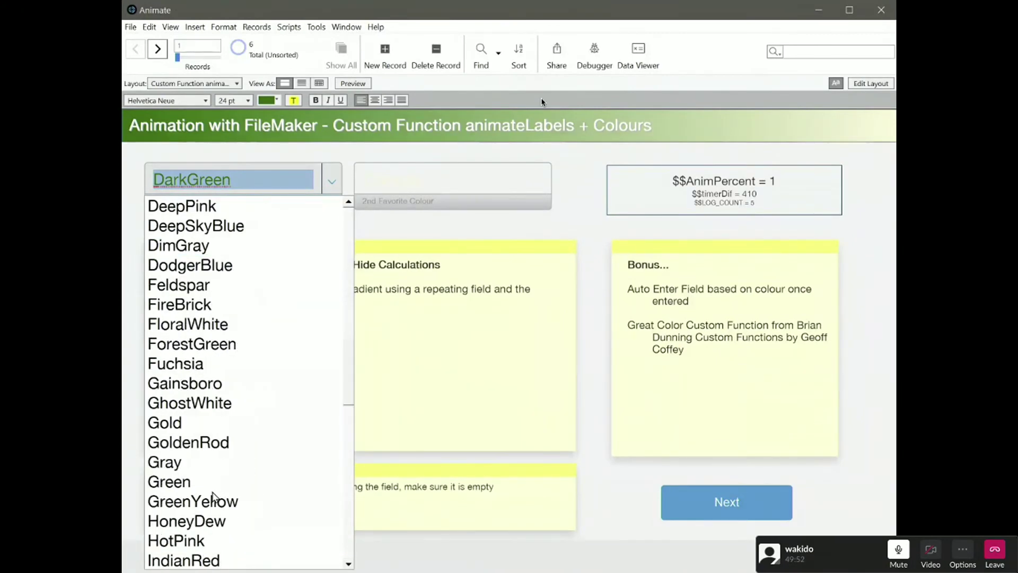
pyautogui.click(212, 499)
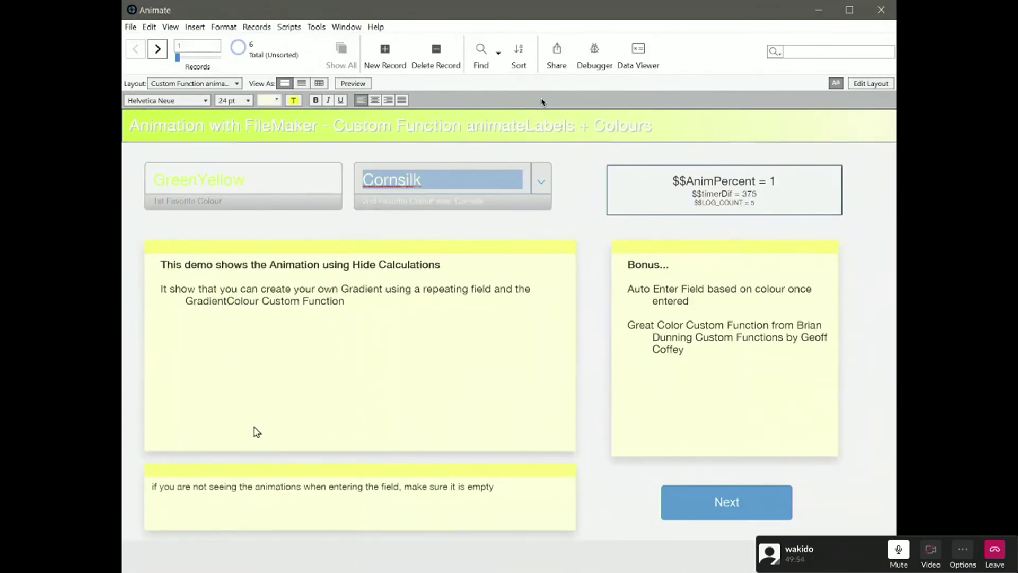
# Change the first favorite colour to LemonChiffon, and leave the second colour field without choosing another colour
pyautogui.press('Tab')
pyautogui.click(338, 185)
pyautogui.scroll(-8, 233, 286)
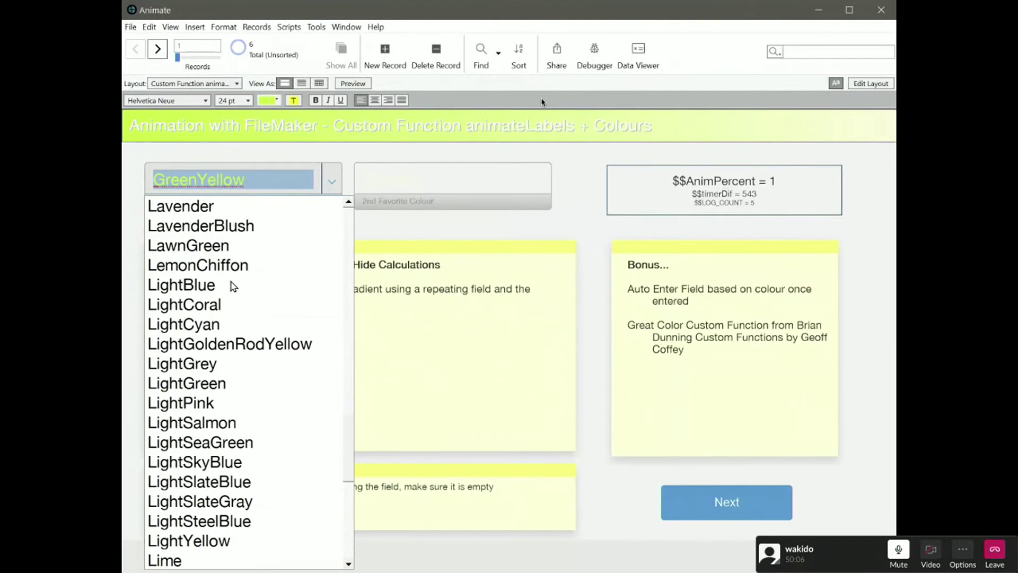
pyautogui.click(234, 272)
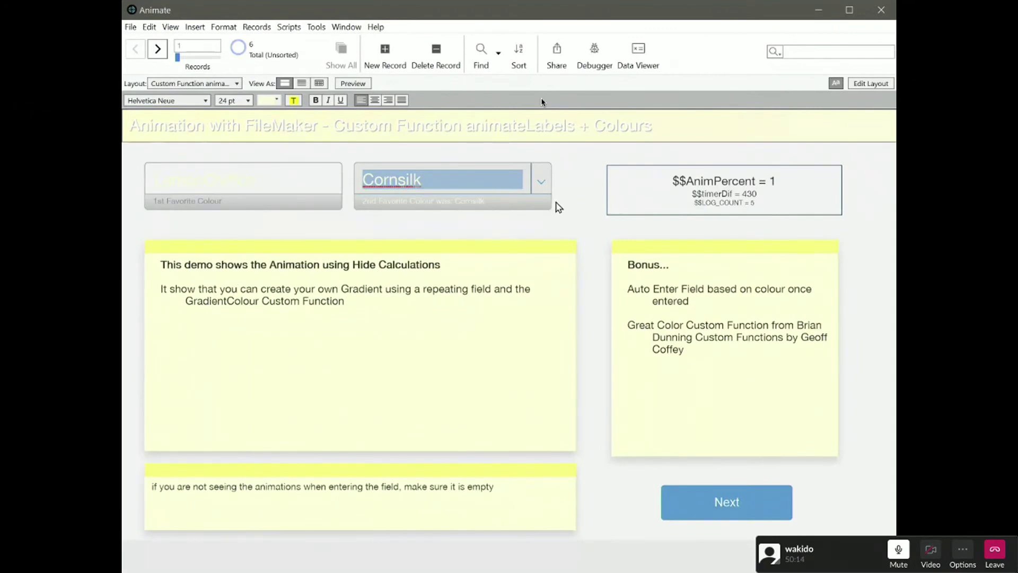
pyautogui.click(549, 190)
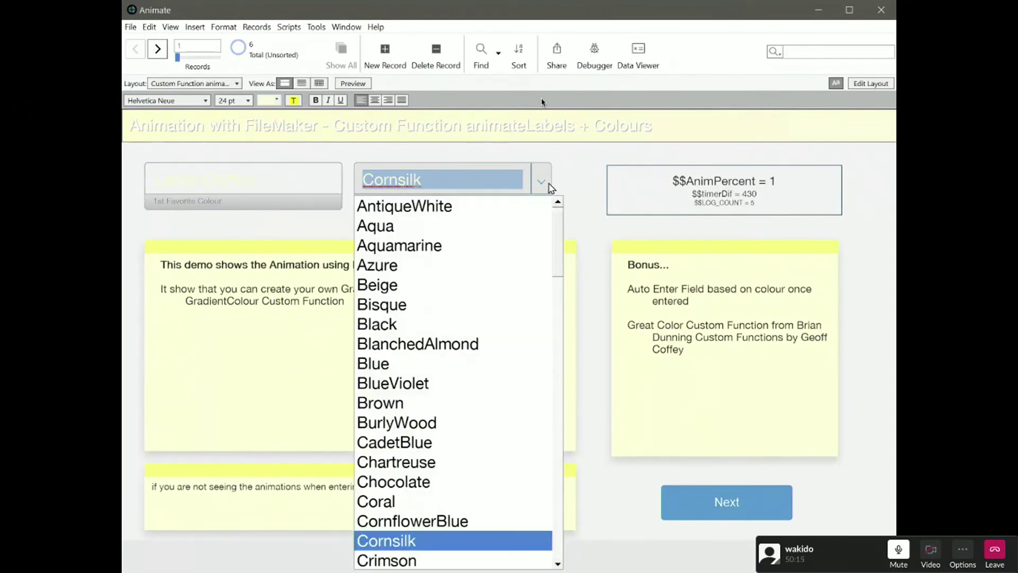
pyautogui.click(646, 476)
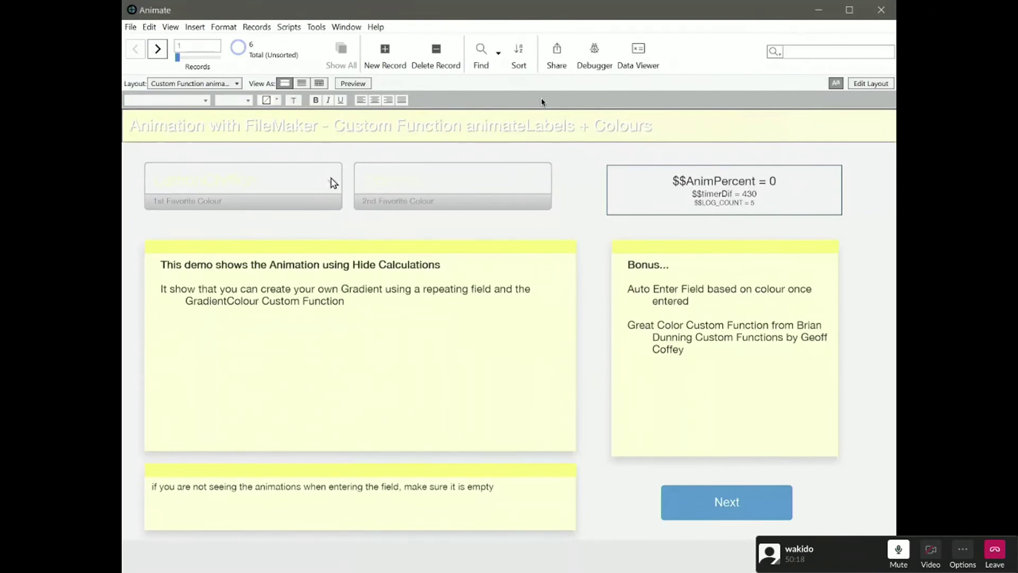
# Set the first favorite colour to Gainsboro and re-enter its field
pyautogui.click(332, 180)
pyautogui.click(281, 225)
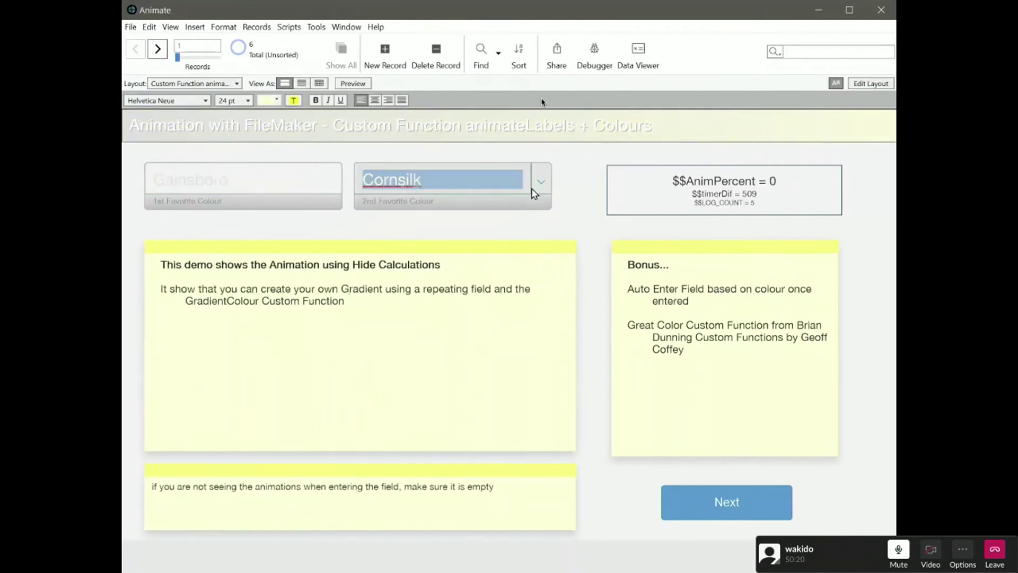
pyautogui.click(286, 183)
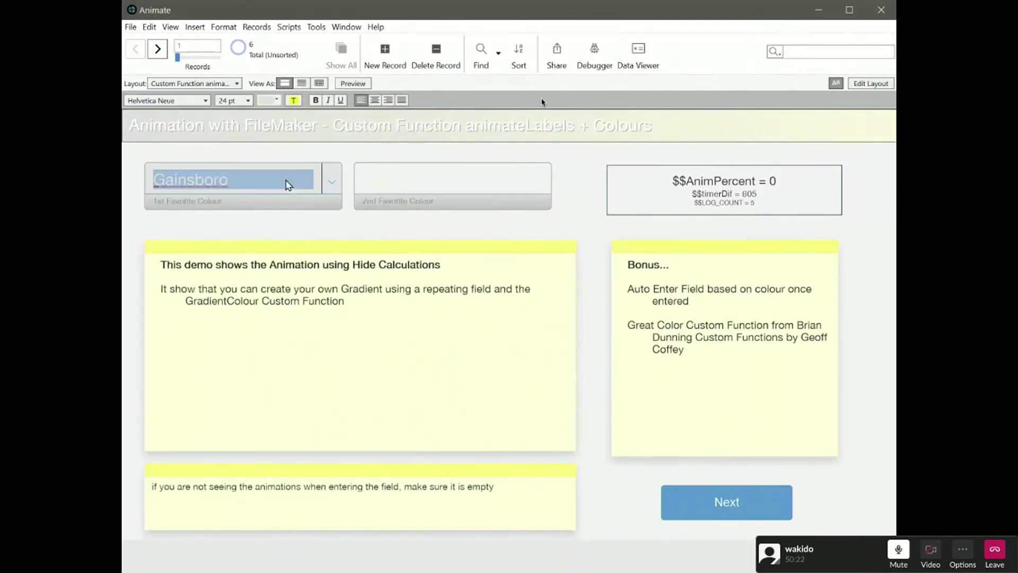
# Set the first favorite colour to LightCoral
pyautogui.click(331, 182)
pyautogui.scroll(-9, 286, 350)
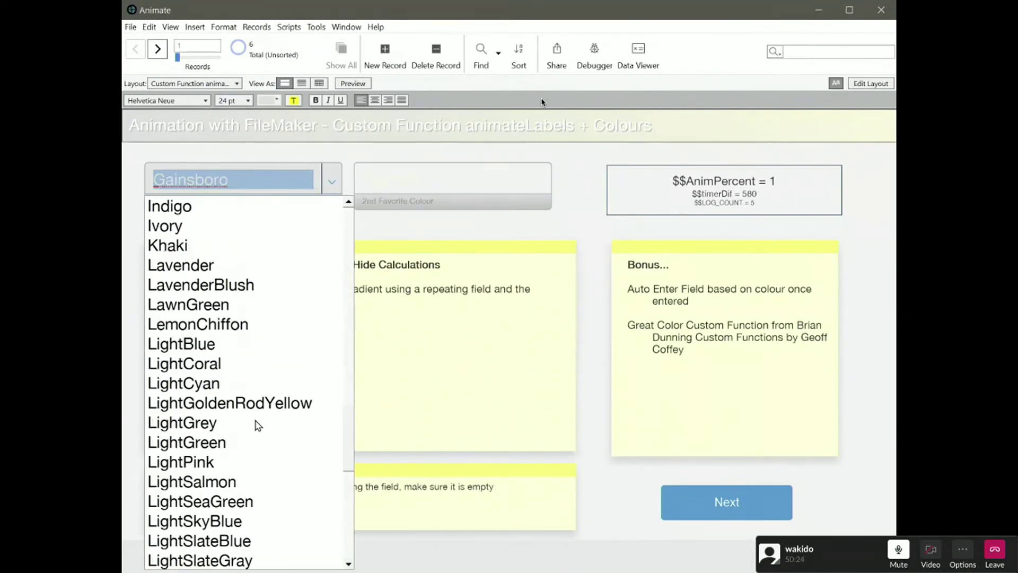
pyautogui.click(268, 363)
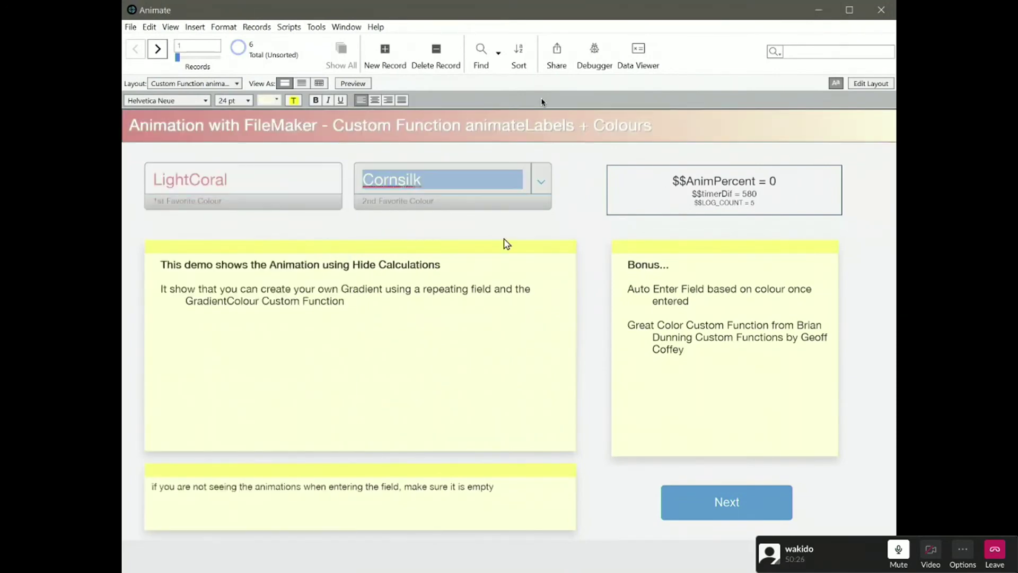
# Set the second favorite colour to Bisque and leave the colour fields
pyautogui.click(541, 182)
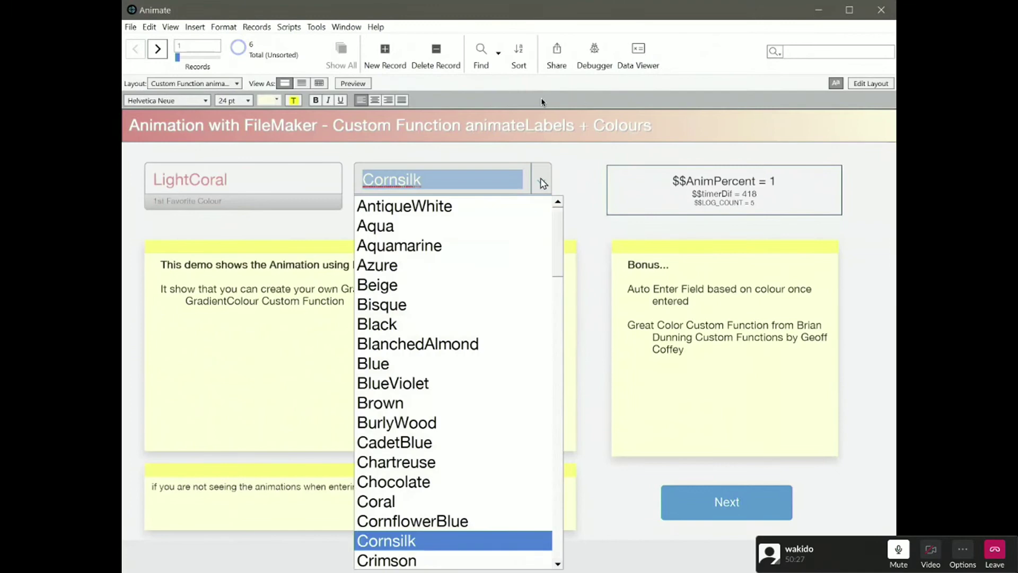
pyautogui.click(392, 311)
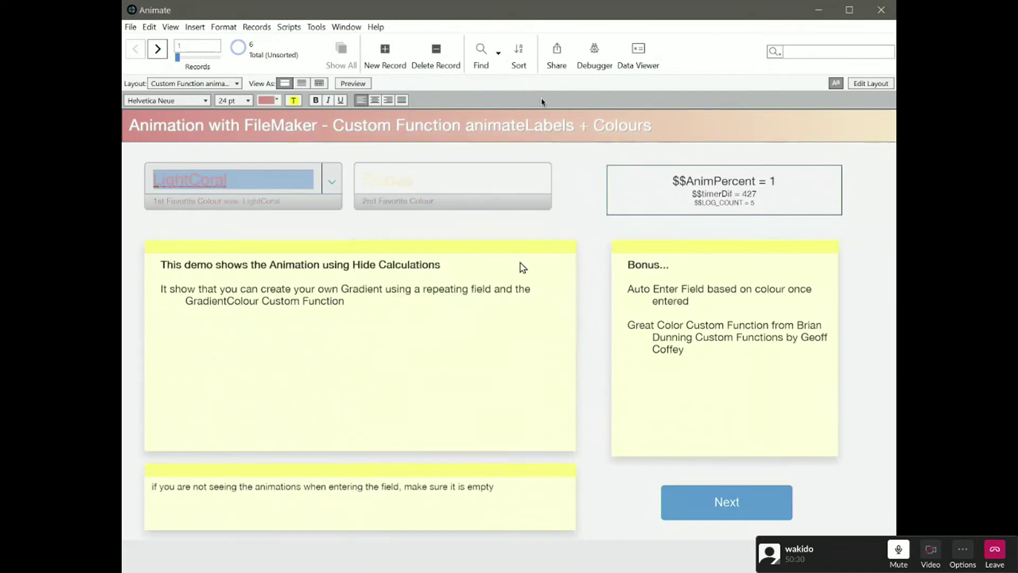
pyautogui.click(596, 332)
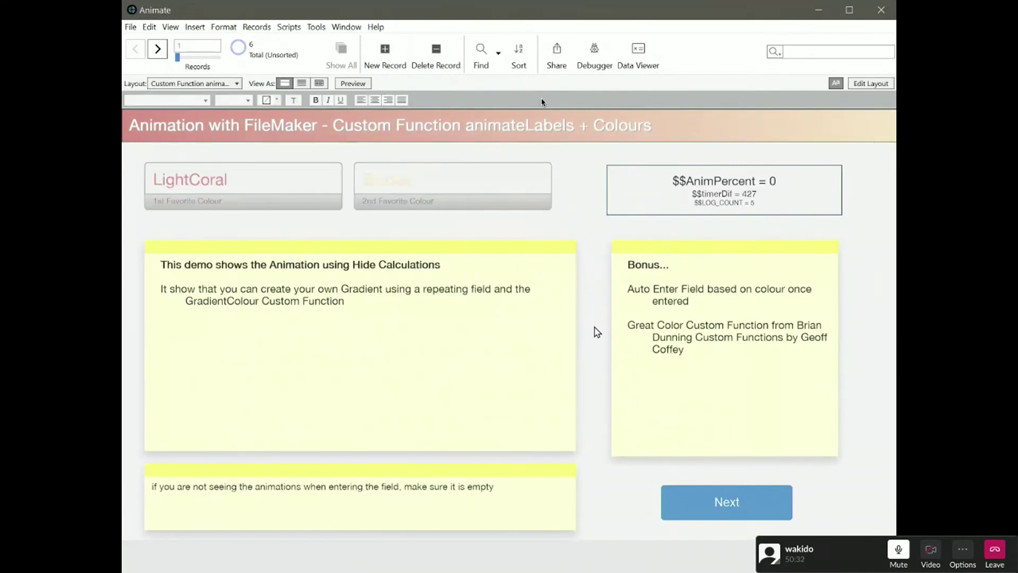
# Move on to the animateLabels + Colours Lots demo and step through all its fields to watch their label animations
pyautogui.click(689, 504)
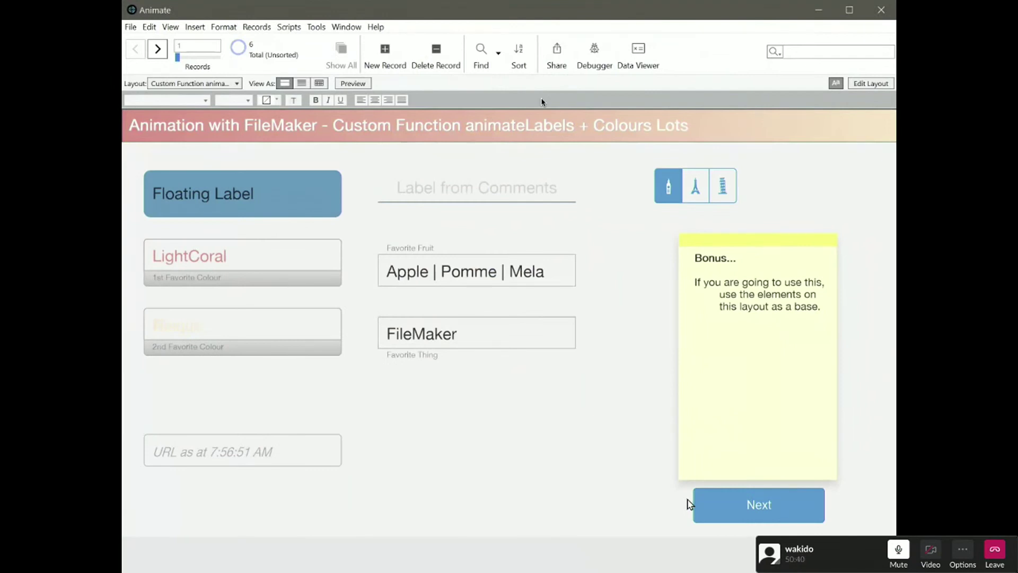
pyautogui.press('Tab')
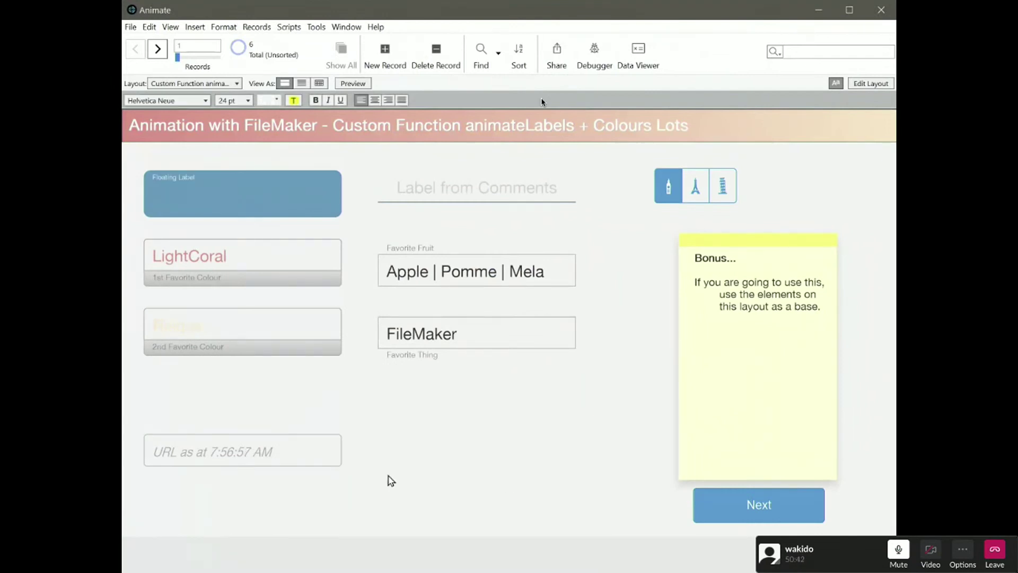
pyautogui.press('Tab')
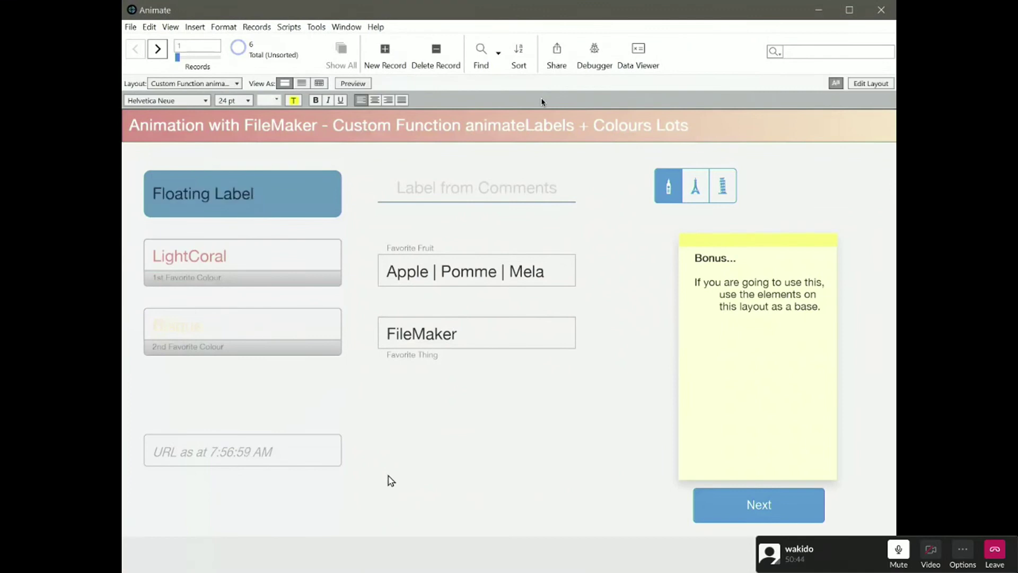
pyautogui.press('Tab')
pyautogui.press('Tab')
pyautogui.press('Tab')
pyautogui.press('Tab')
pyautogui.press('Tab')
pyautogui.press('Tab')
pyautogui.press('Tab')
pyautogui.press('Tab')
pyautogui.press('Tab')
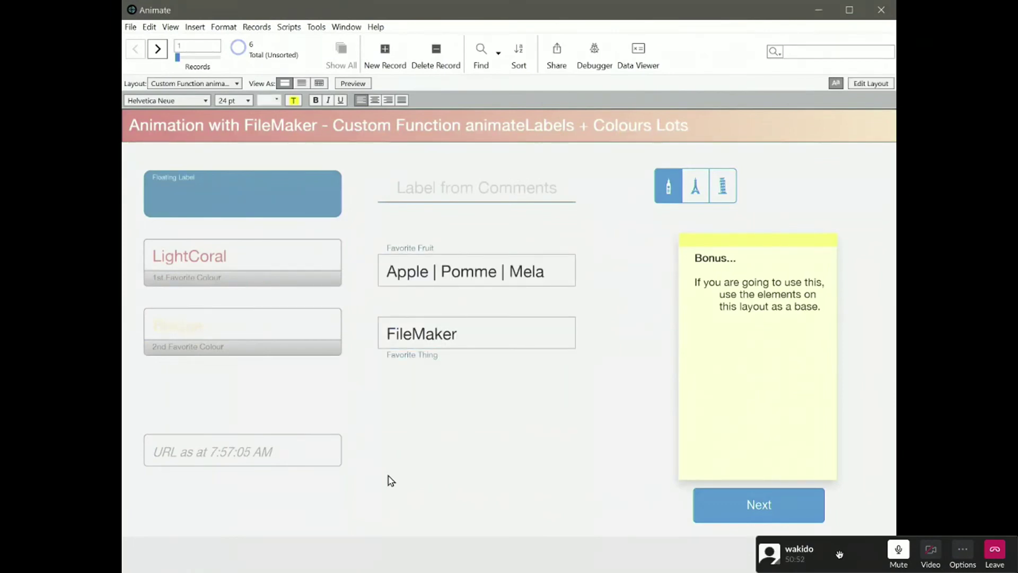
pyautogui.press('Tab')
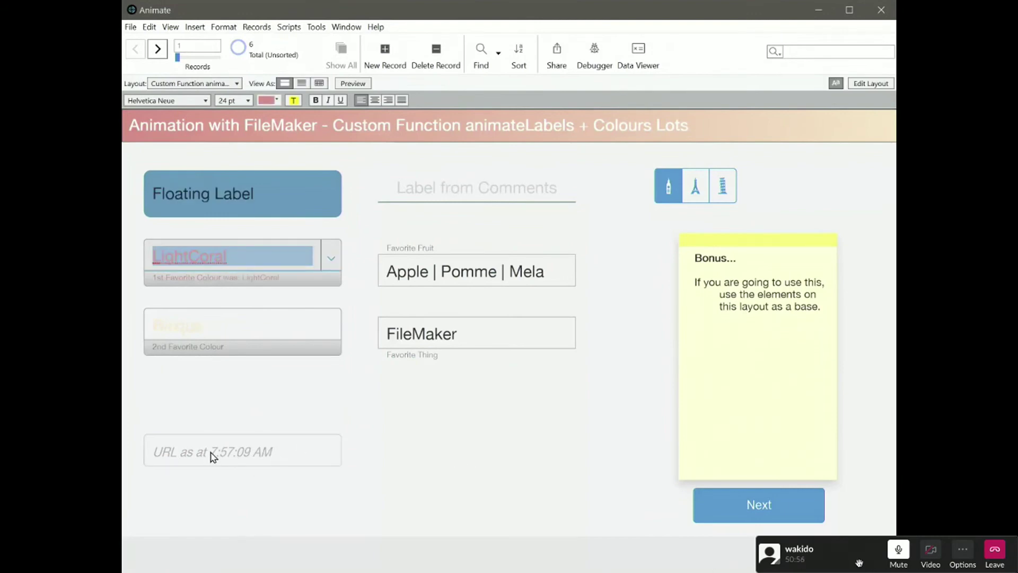
# Leave the colour field, re-enter the form and move forwards and backwards through its fields, finishing in the Label from Comments field
pyautogui.click(677, 462)
pyautogui.press('Tab')
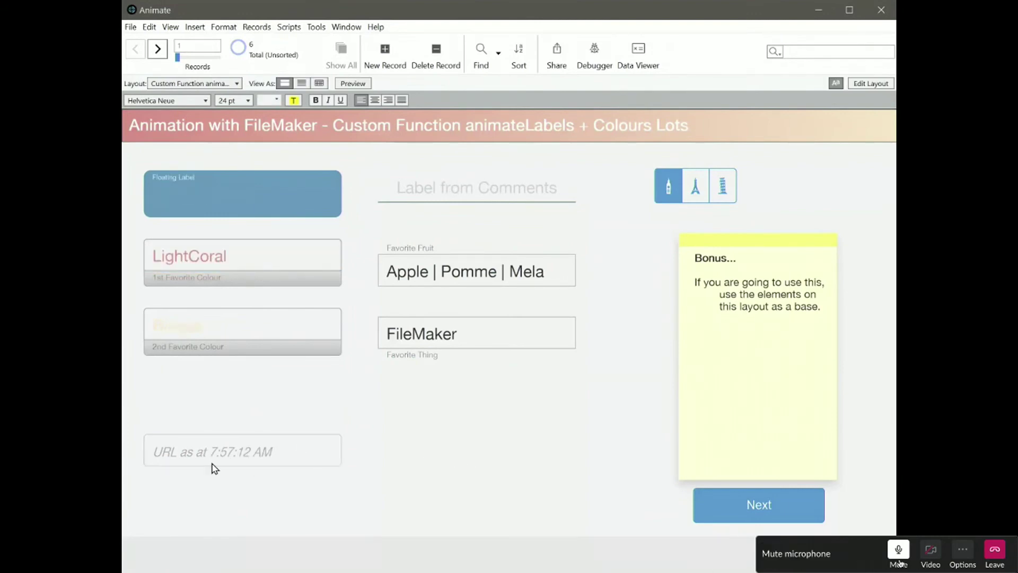
pyautogui.press('Tab')
pyautogui.press('Tab')
pyautogui.hotkey('shift', 'Tab')
pyautogui.hotkey('shift', 'Tab')
pyautogui.hotkey('shift', 'Tab')
pyautogui.press('Tab')
pyautogui.hotkey('shift', 'Tab')
pyautogui.hotkey('shift', 'Tab')
pyautogui.hotkey('shift', 'Tab')
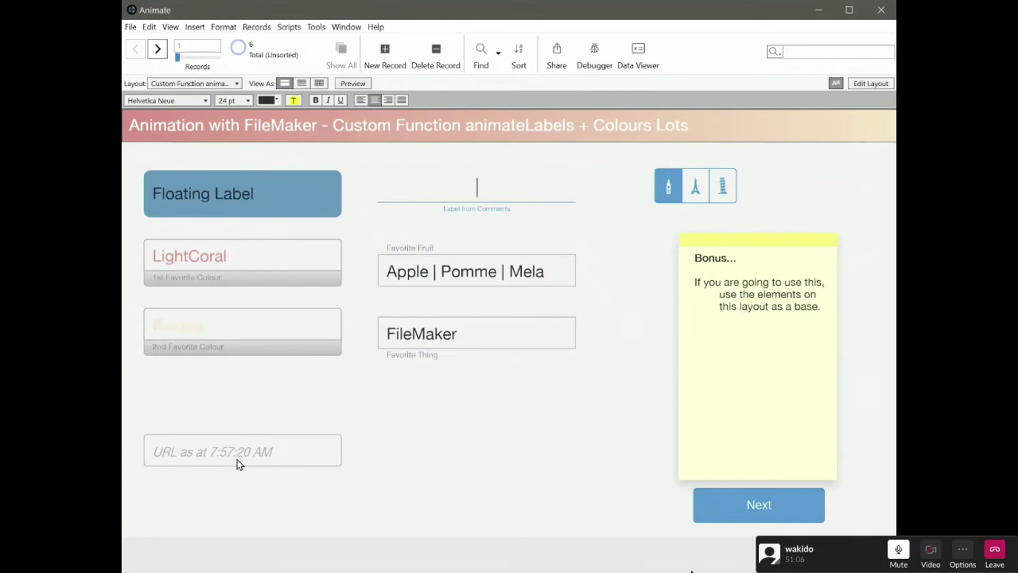
pyautogui.hotkey('shift', 'Tab')
pyautogui.press('Tab')
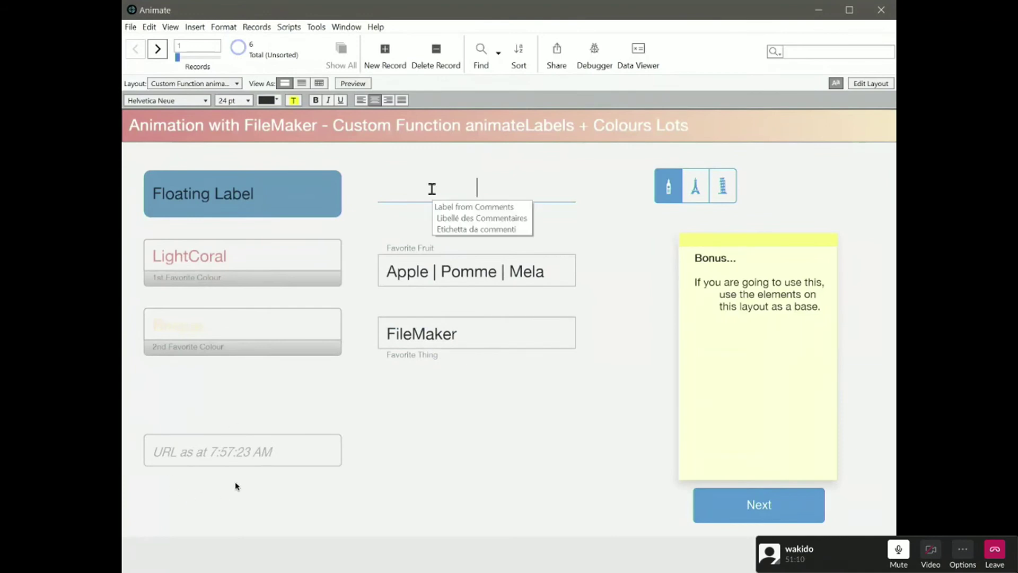
# Move on to the Button Bar Animations demo and slide the grey block back and forth repeatedly
pyautogui.click(759, 502)
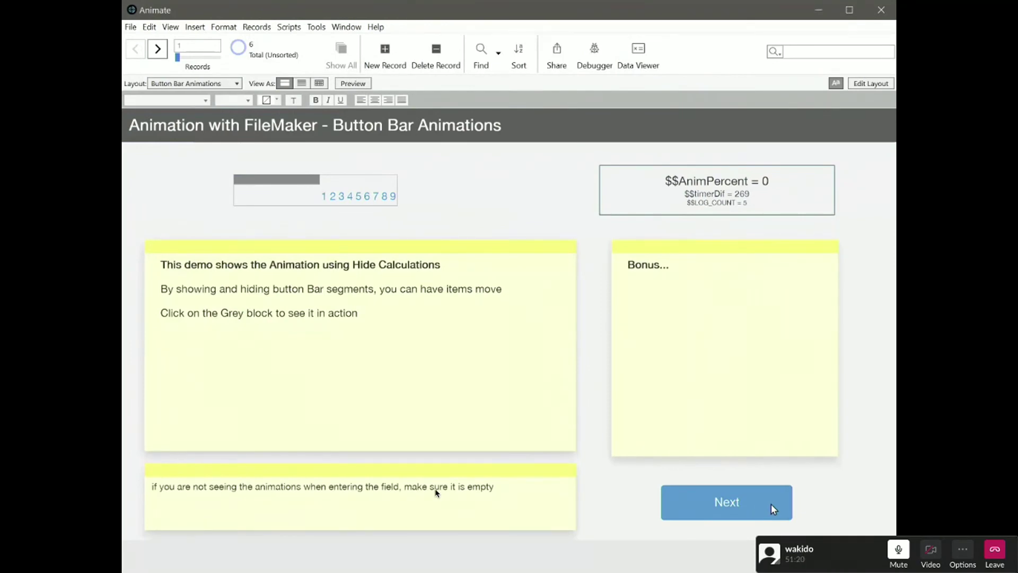
pyautogui.click(281, 198)
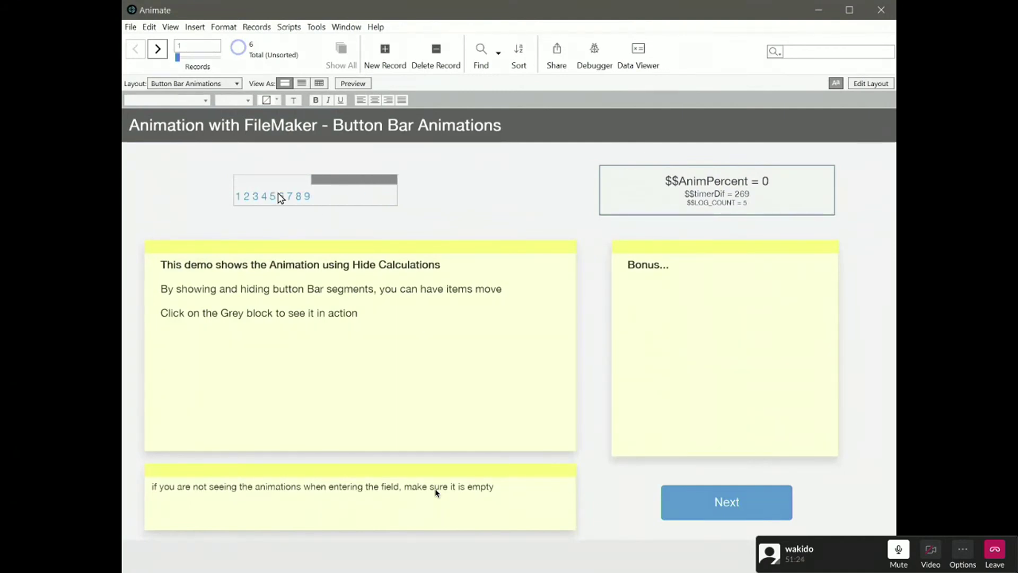
pyautogui.click(281, 198)
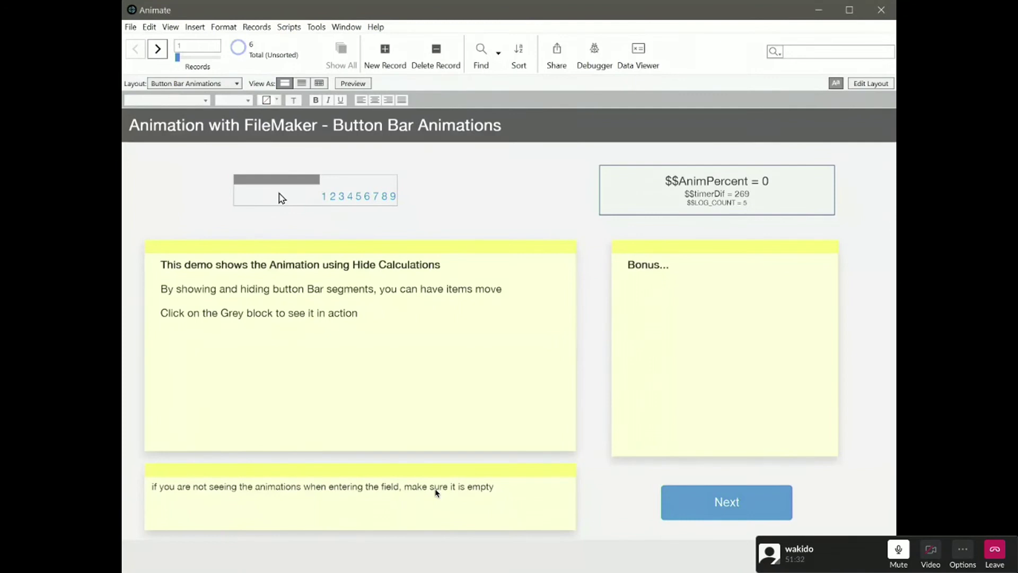
pyautogui.click(281, 199)
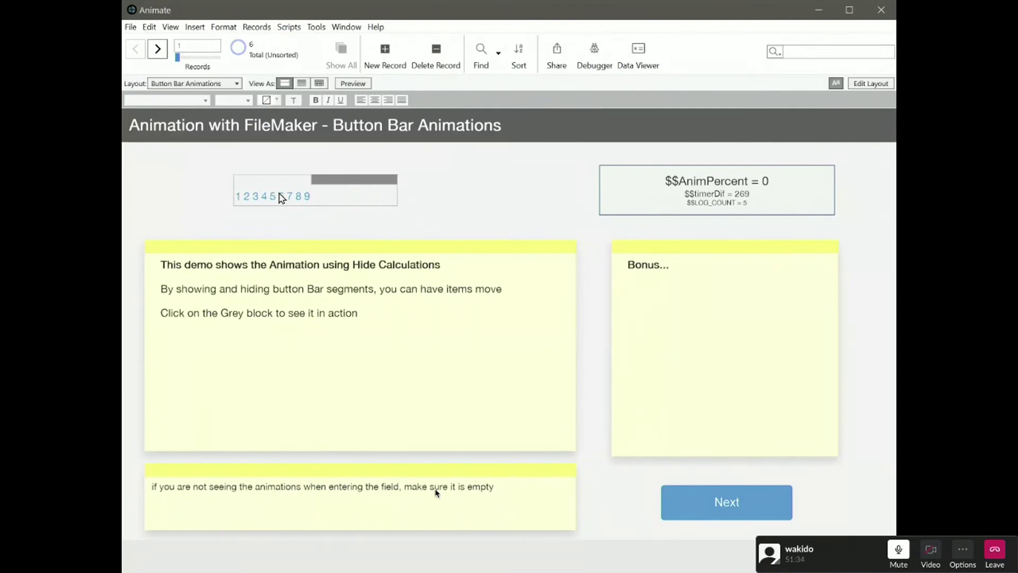
pyautogui.click(281, 198)
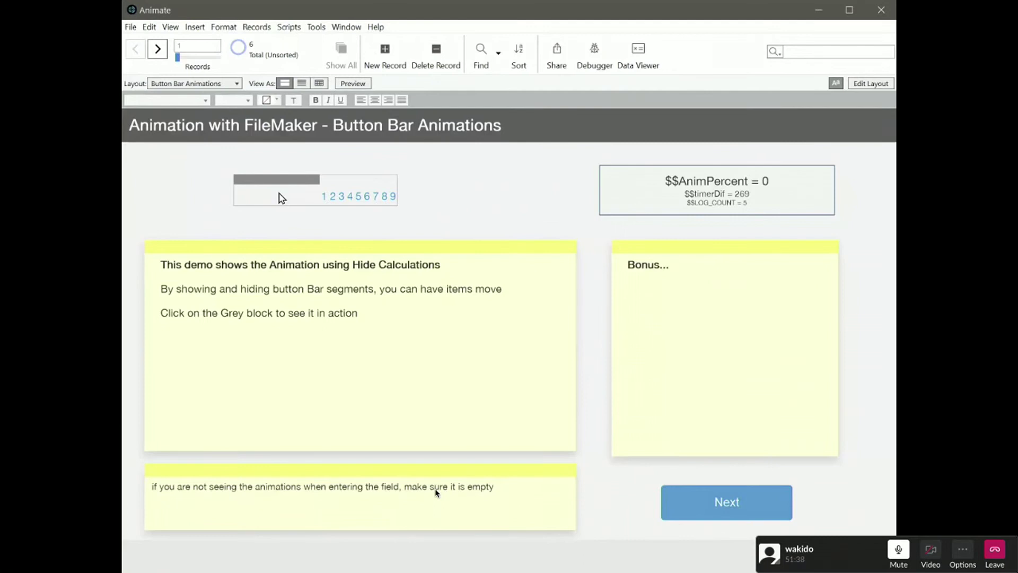
pyautogui.click(281, 198)
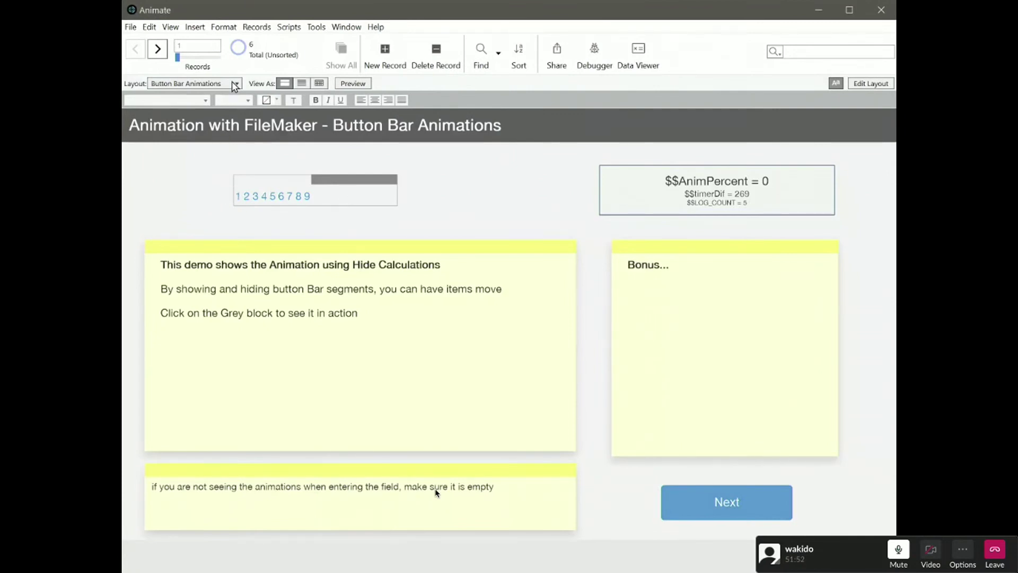
pyautogui.click(317, 197)
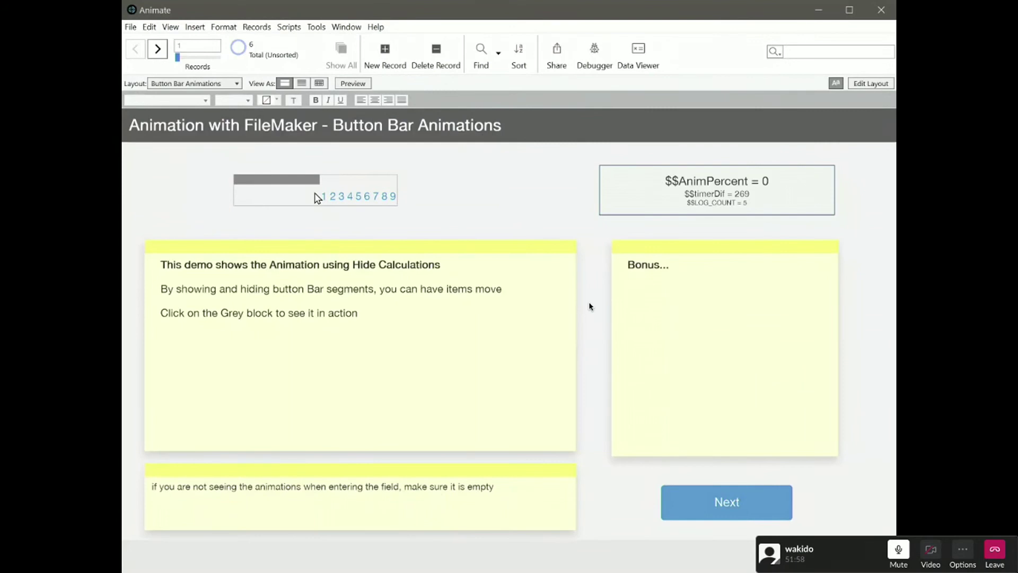
pyautogui.click(317, 197)
pyautogui.click(359, 204)
pyautogui.click(359, 204)
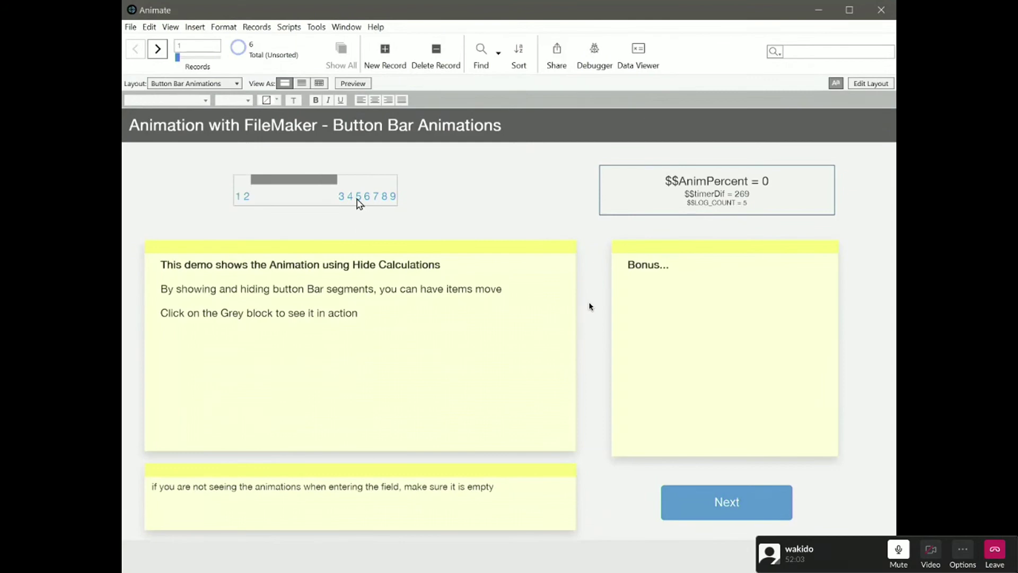
pyautogui.click(238, 204)
# Examine the button bar's segments in Layout mode, return to Browse mode and replay the grey block animation
pyautogui.hotkey('ctrl', 'l')
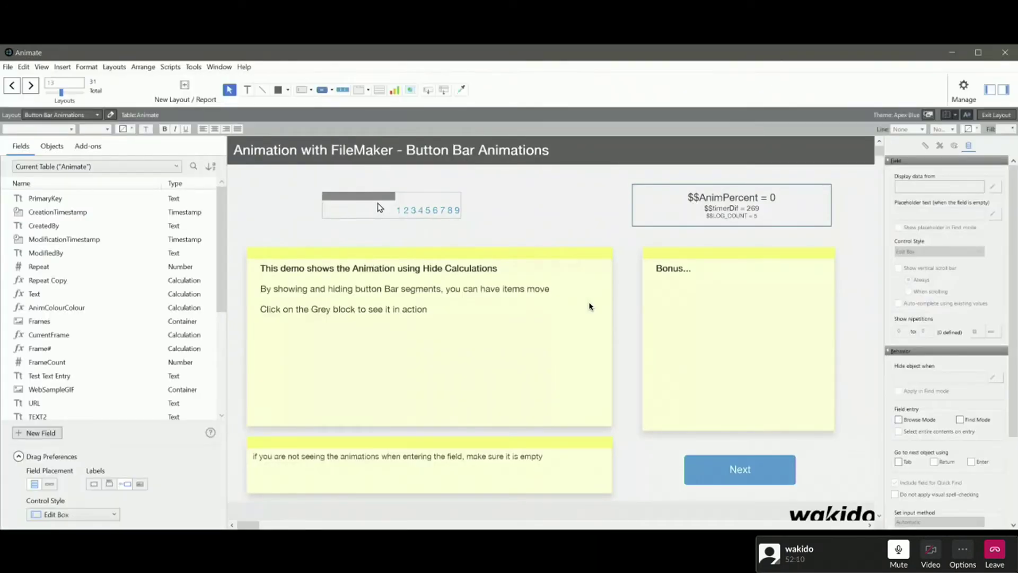
pyautogui.moveTo(344, 227)
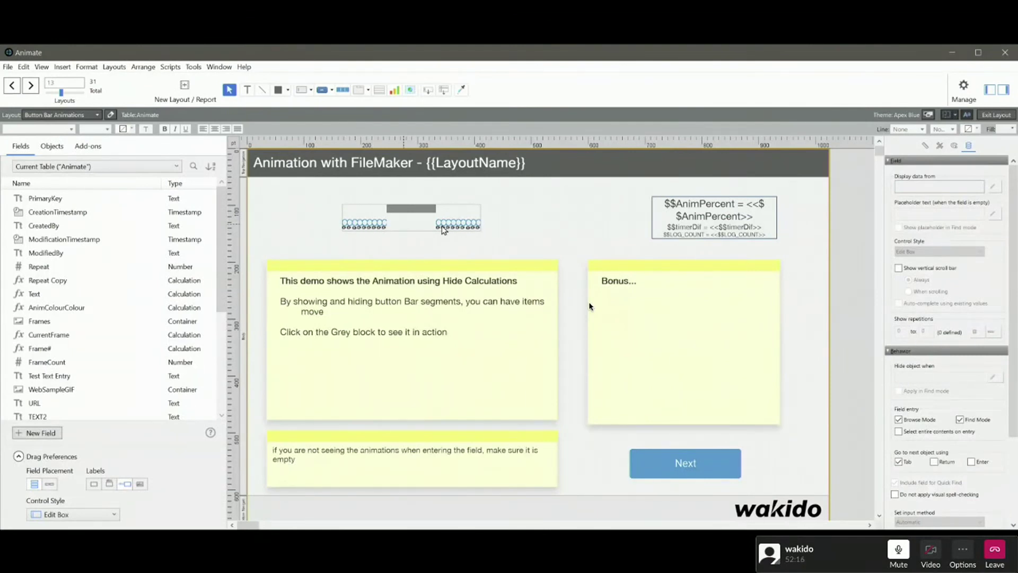
pyautogui.hotkey('ctrl', 'b')
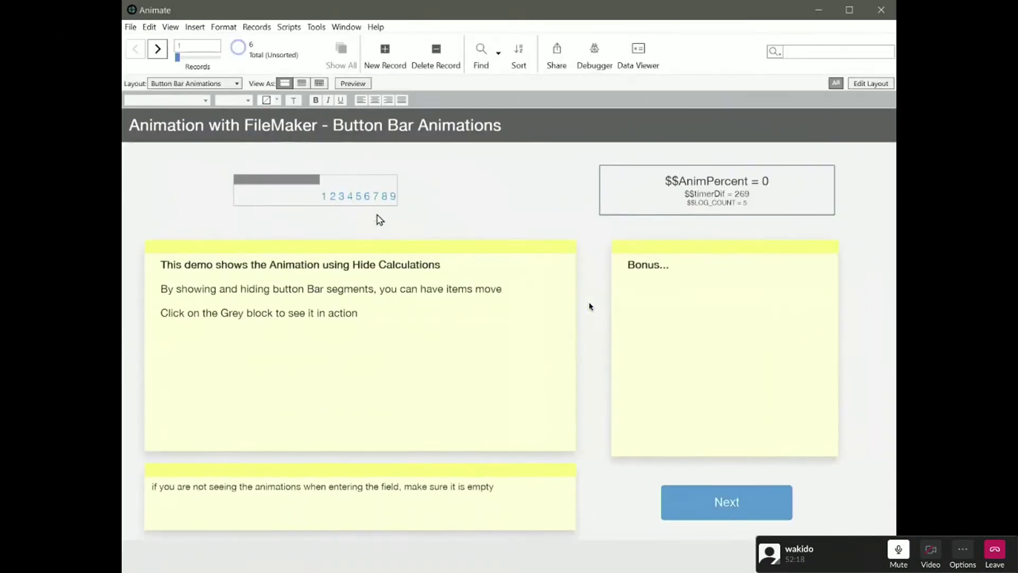
pyautogui.click(308, 198)
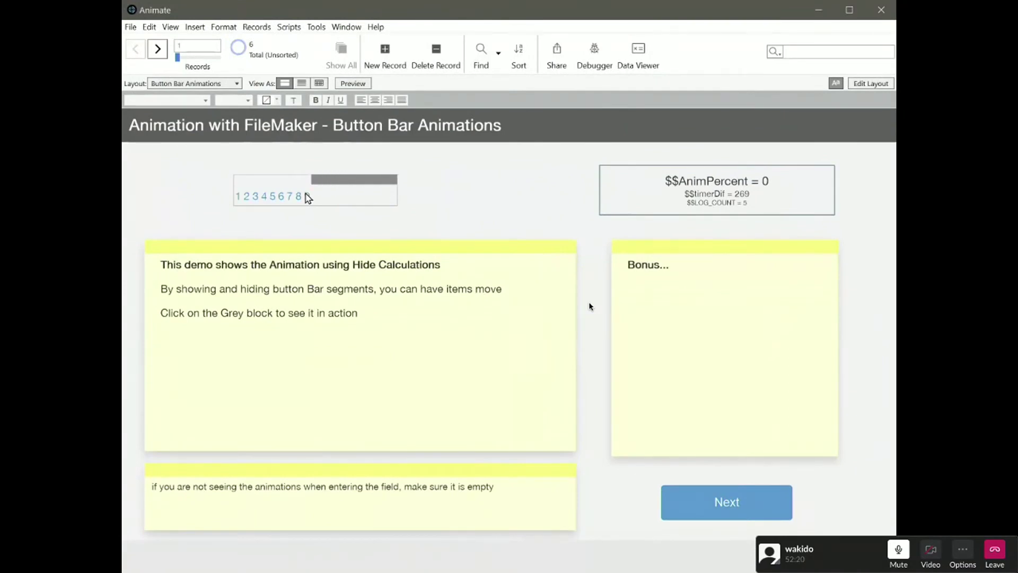
# Move on to the Button Bar Animations More Examples demo and run the animations from the coloured, numbered and Bonus button bars
pyautogui.click(744, 495)
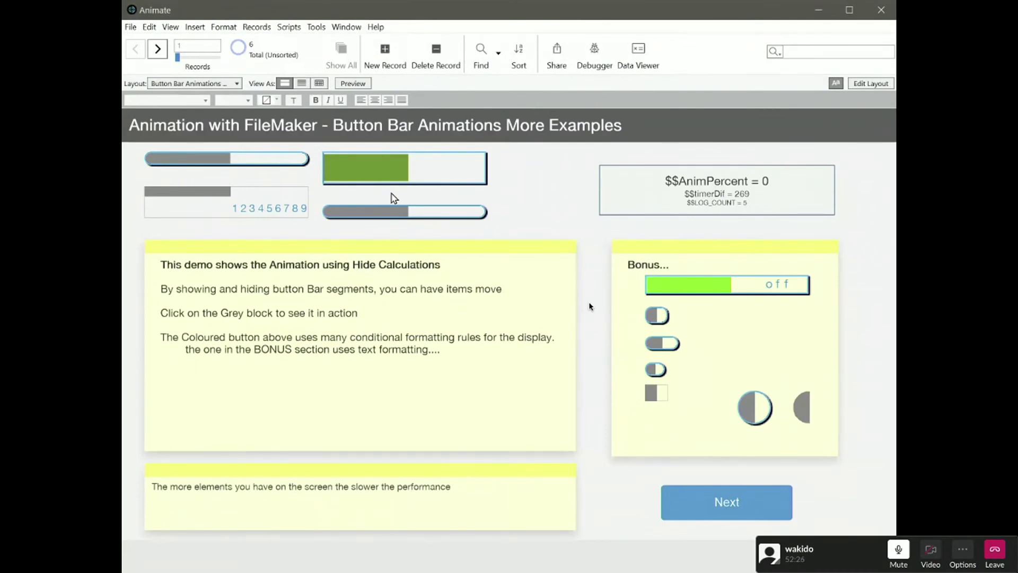
pyautogui.click(407, 177)
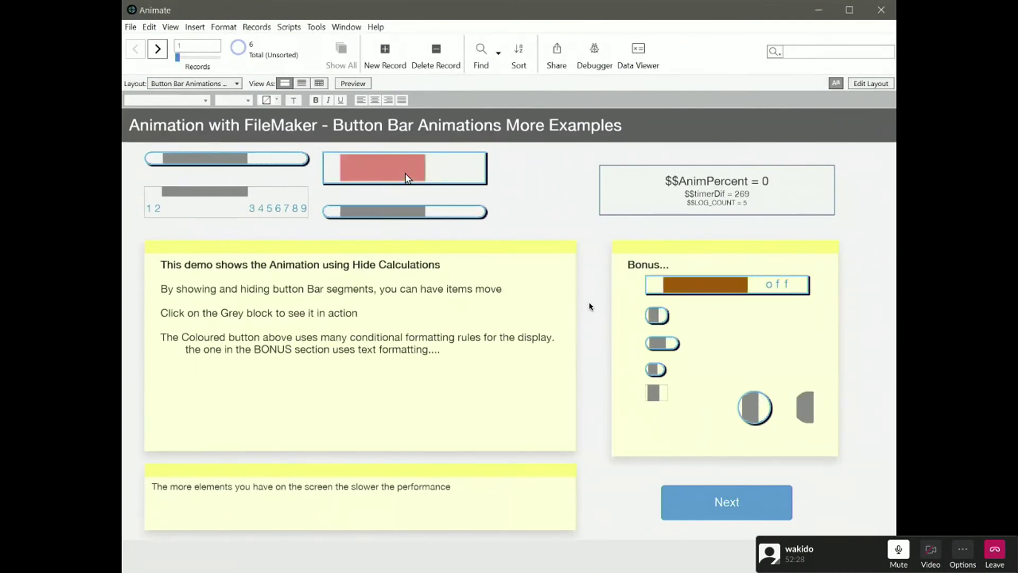
pyautogui.click(213, 196)
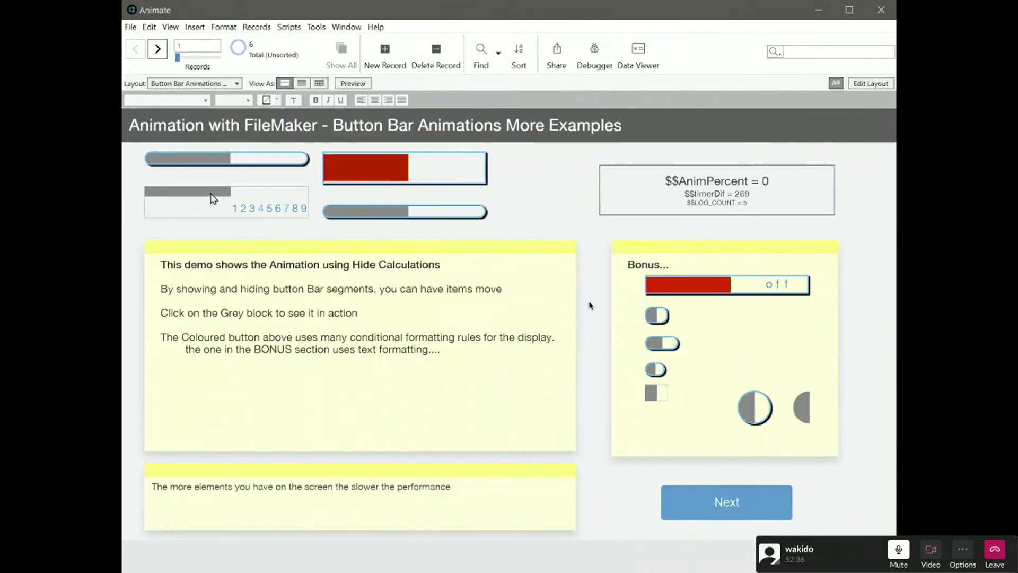
pyautogui.click(668, 348)
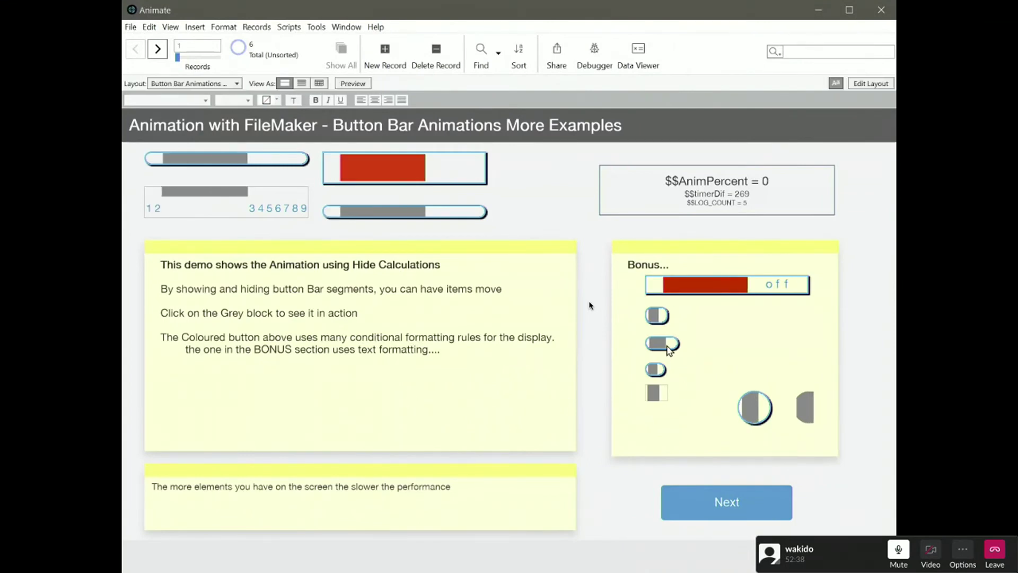
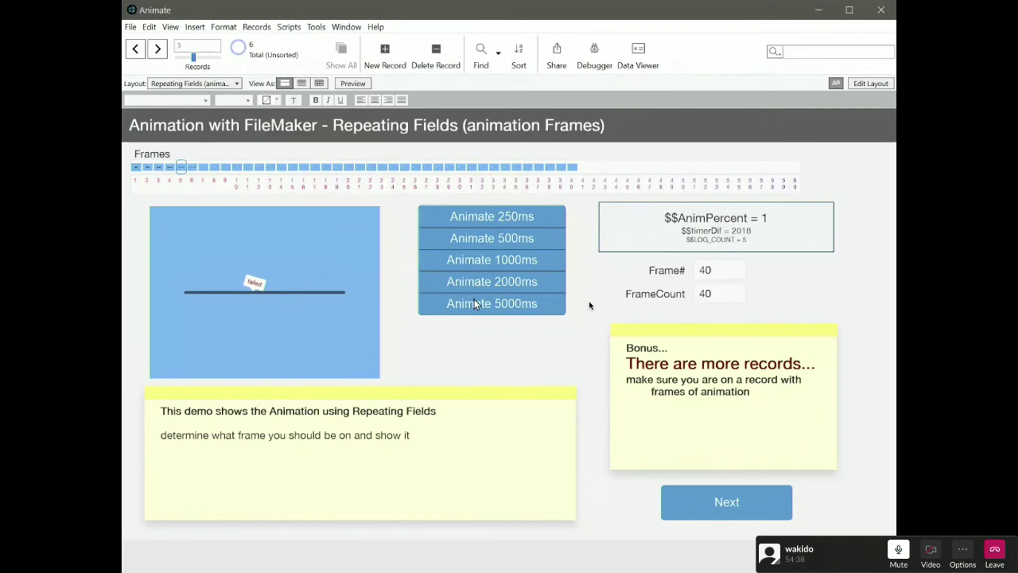
# Play record 3's repeating-field animation over 5000 ms, pick a repetition in the Frames field and replay it at 5000 ms
pyautogui.click(476, 303)
pyautogui.click(197, 168)
pyautogui.click(491, 302)
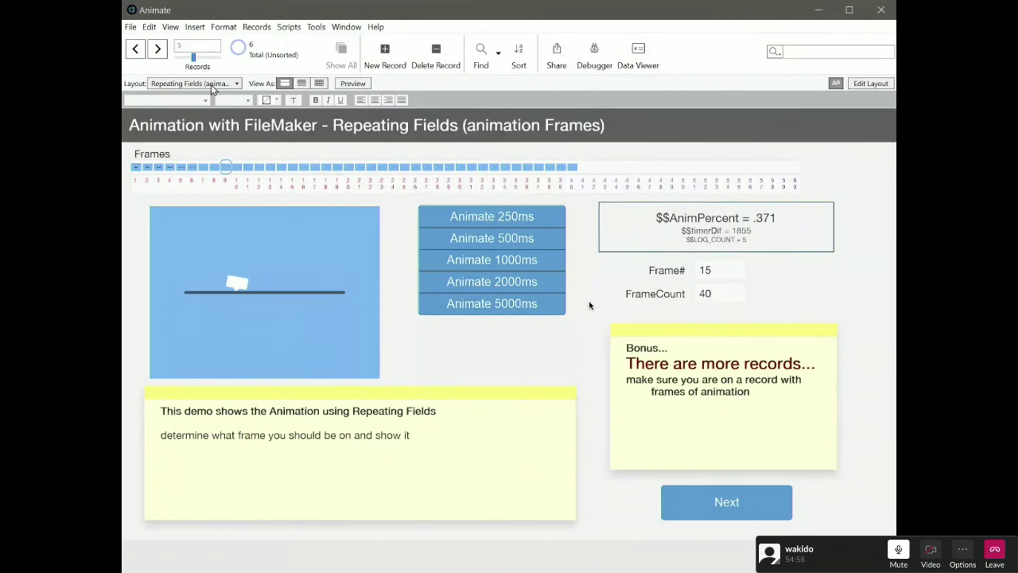
# Advance to records 4 and 5, playing each record's frame animation over 5000 ms
pyautogui.click(164, 51)
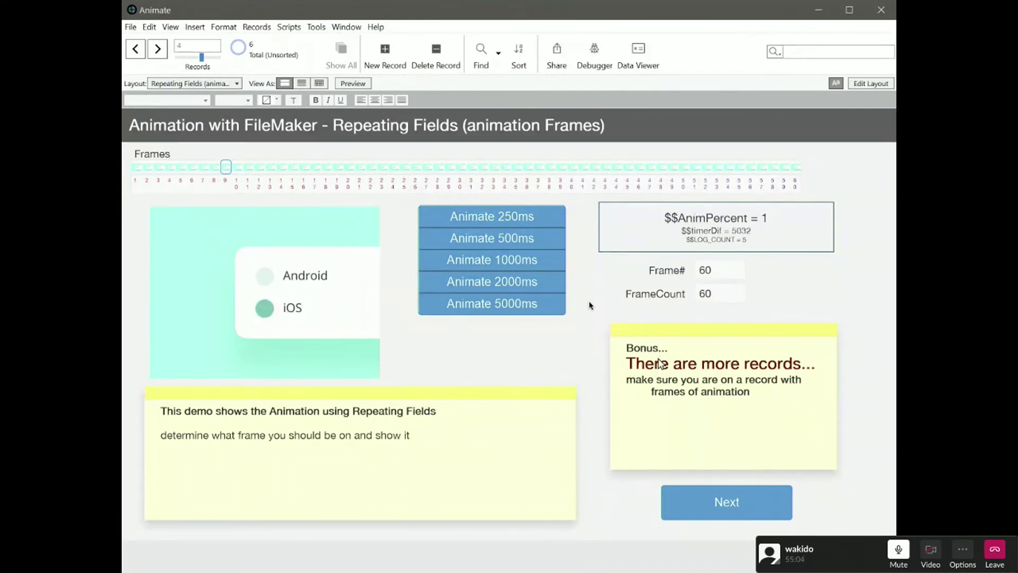
pyautogui.click(526, 315)
pyautogui.click(156, 52)
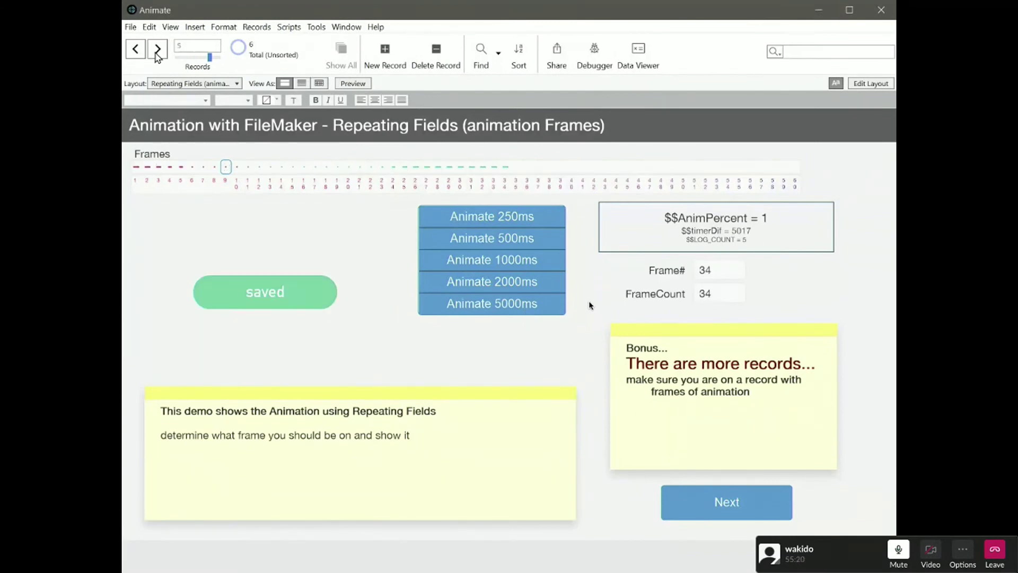
pyautogui.click(505, 312)
# Move on to the Bonus For TK demo and start its text crawl counting down
pyautogui.click(700, 500)
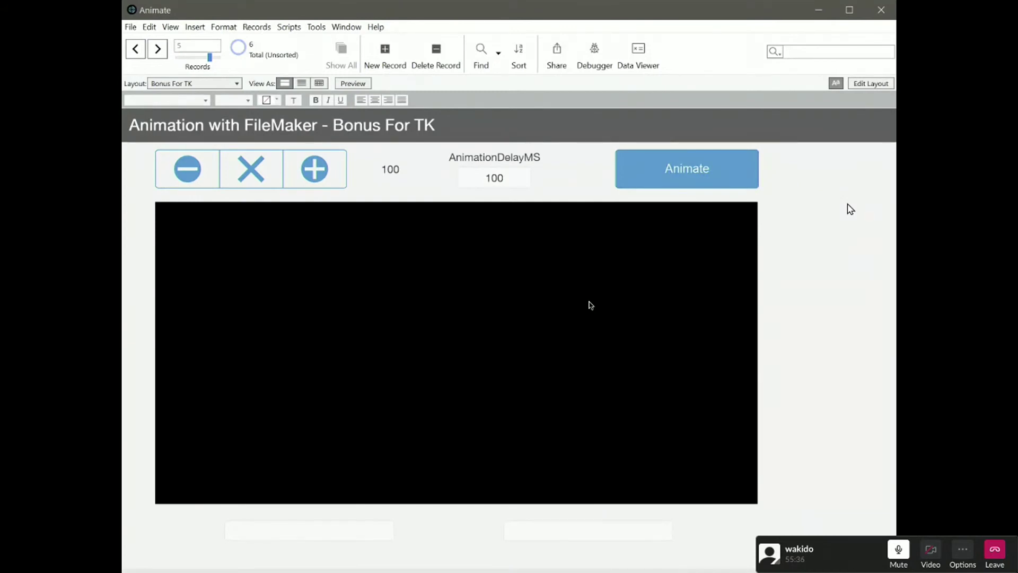
pyautogui.click(307, 533)
pyautogui.click(174, 181)
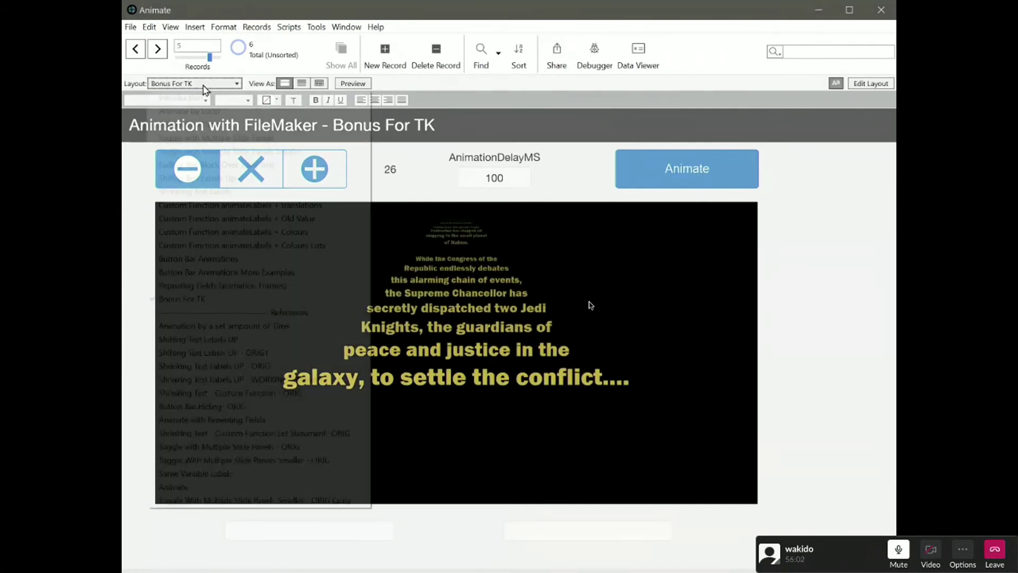
# Switch to the Shrinking Text - Custom Function Let Statement -ORIG layout, followed by the Toggle with Multiple Slide Panels - ORIG layout
pyautogui.click(203, 83)
pyautogui.press('Up')
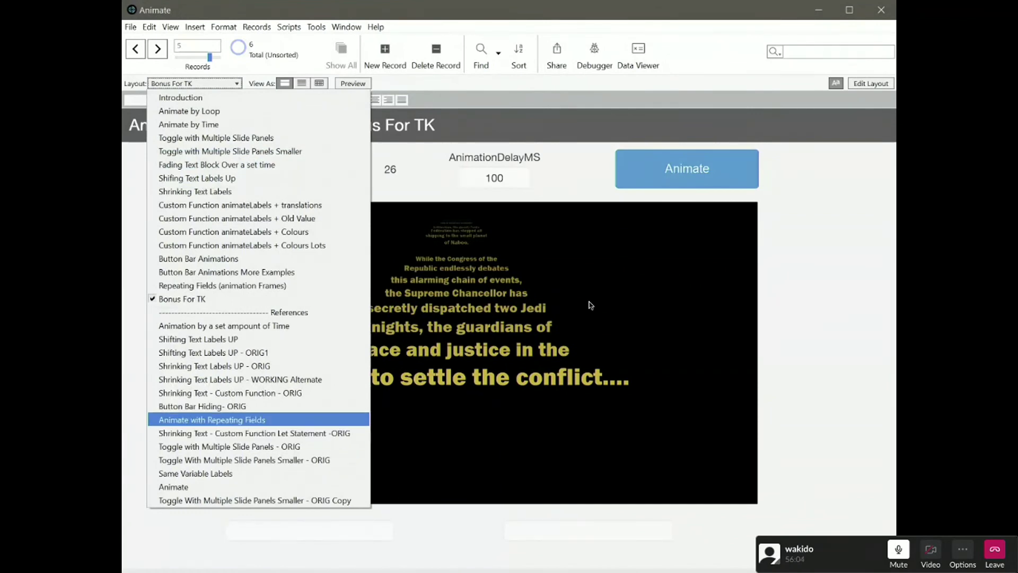
pyautogui.press('Down')
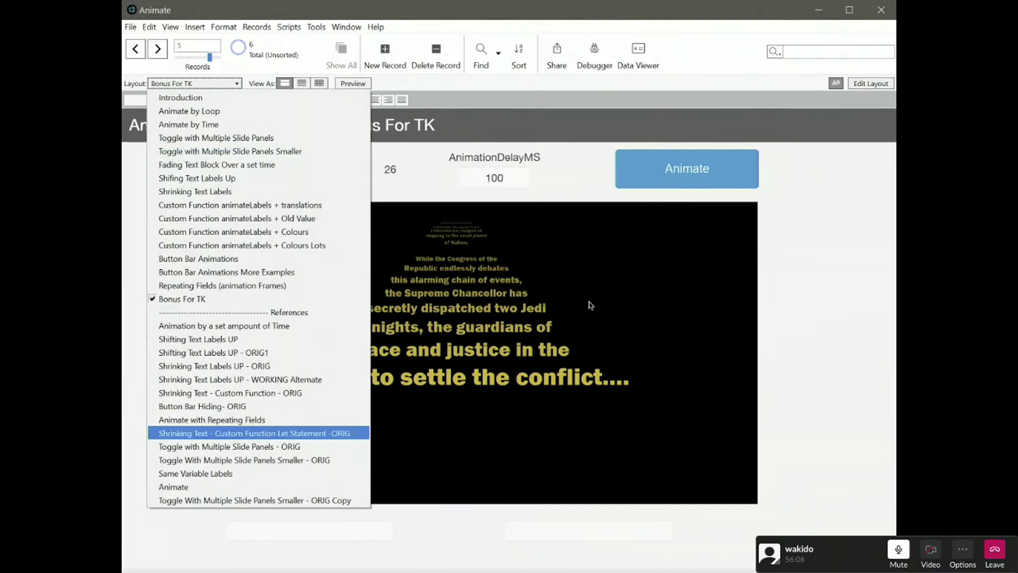
pyautogui.click(281, 433)
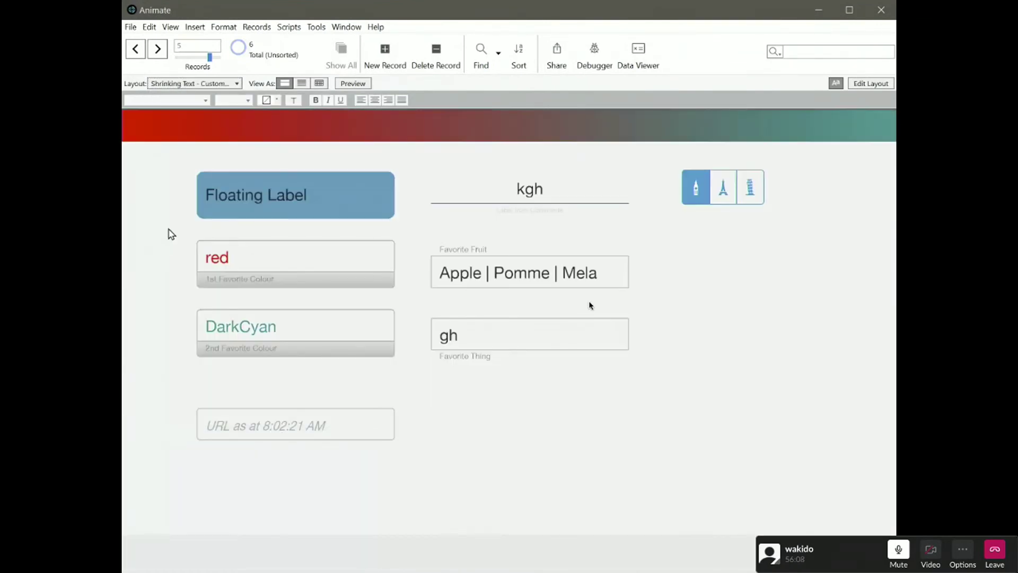
pyautogui.click(166, 84)
pyautogui.press('Down')
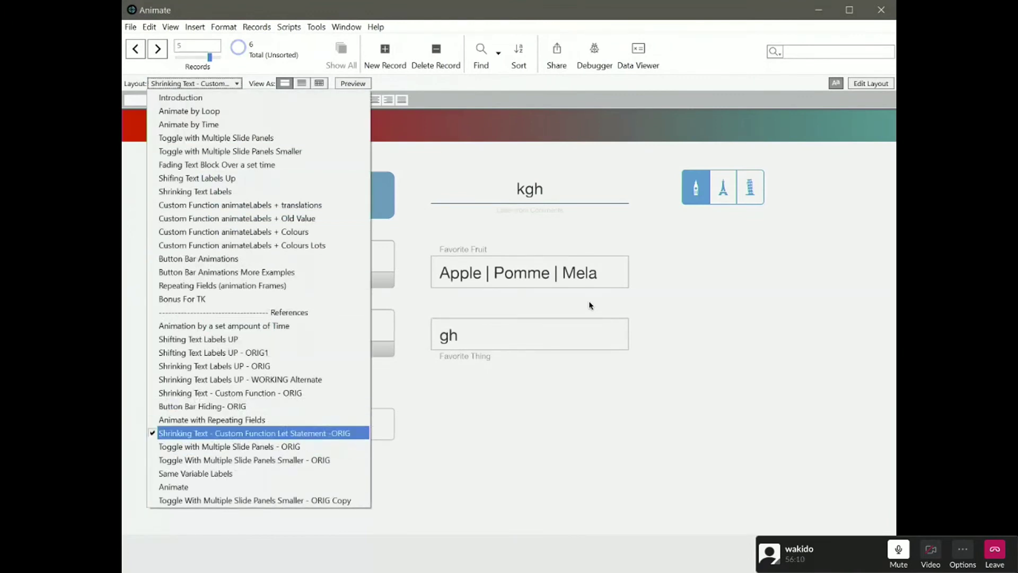
pyautogui.press('Down')
pyautogui.click(214, 446)
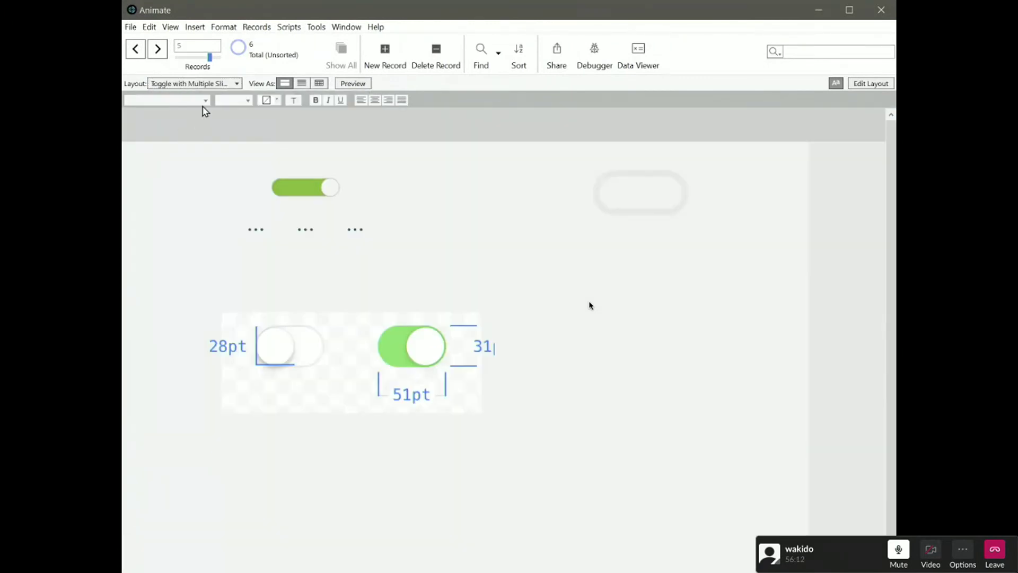
# Show the Toggle With Multiple Slide Panels Smaller - ORIG layout and move on to the Animate reference layout
pyautogui.click(206, 84)
pyautogui.press('Down')
pyautogui.click(242, 471)
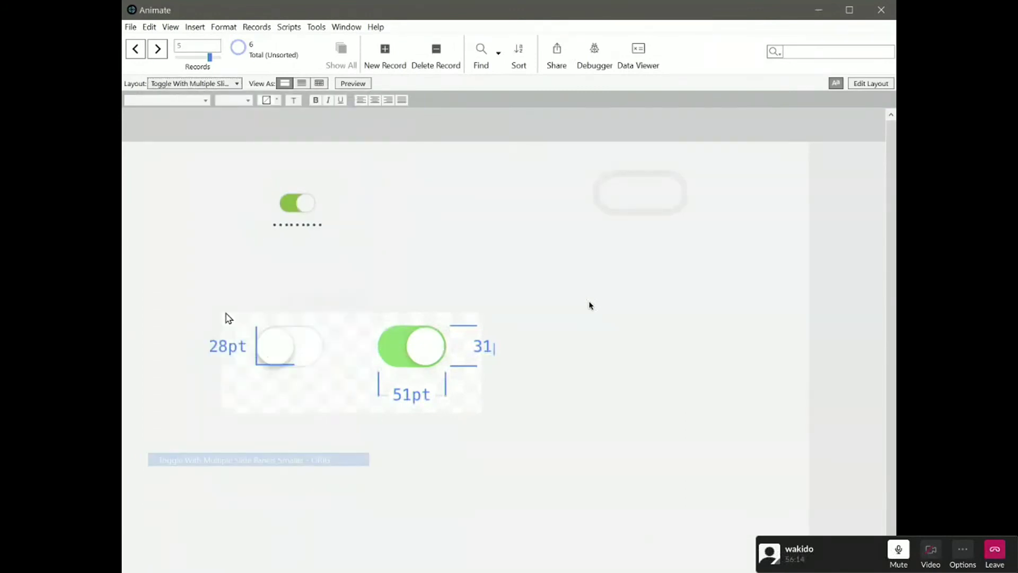
pyautogui.click(242, 486)
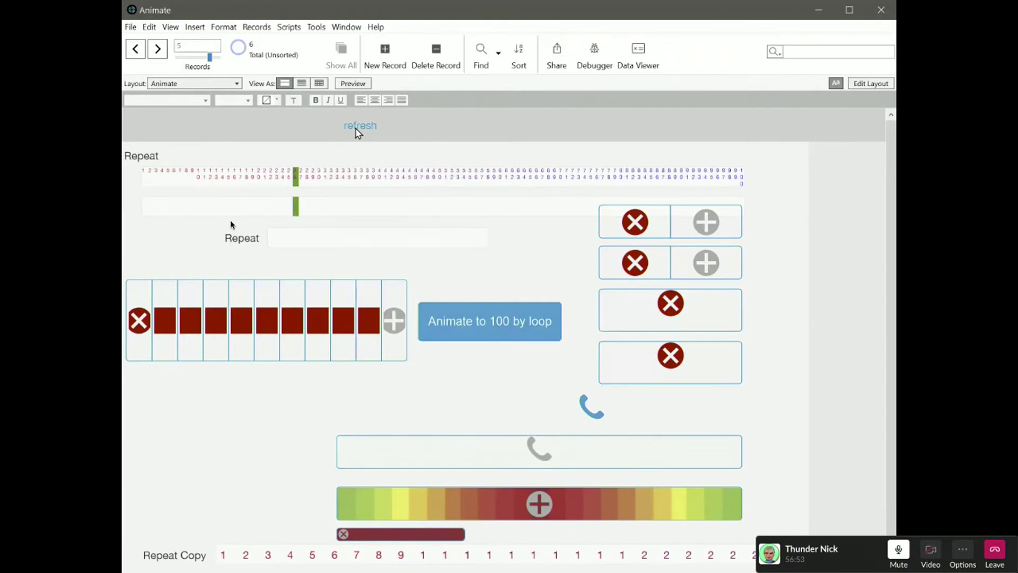
# Run the Animate to 100 by loop animation on the Animate reference layout
pyautogui.click(236, 84)
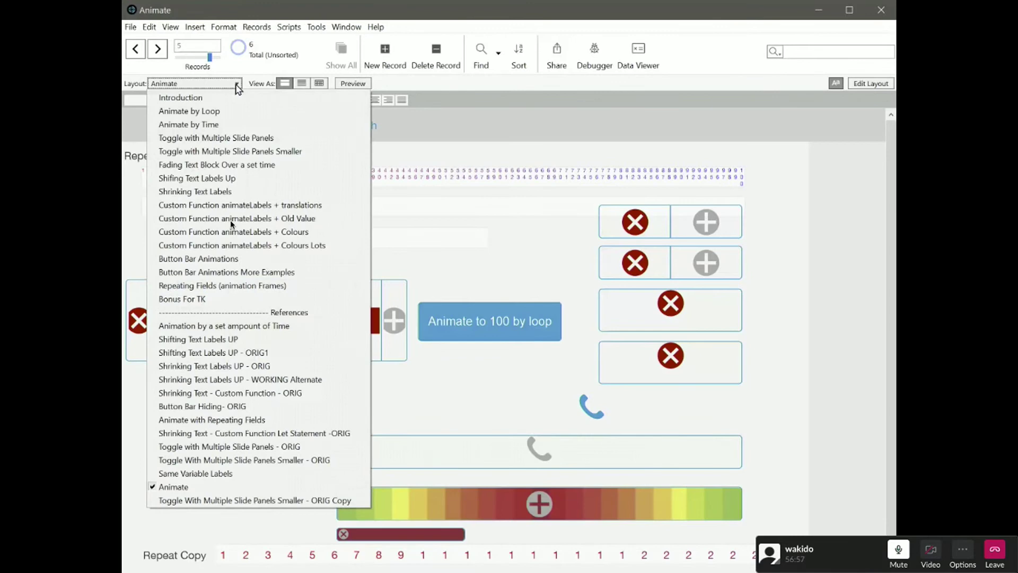
pyautogui.click(404, 252)
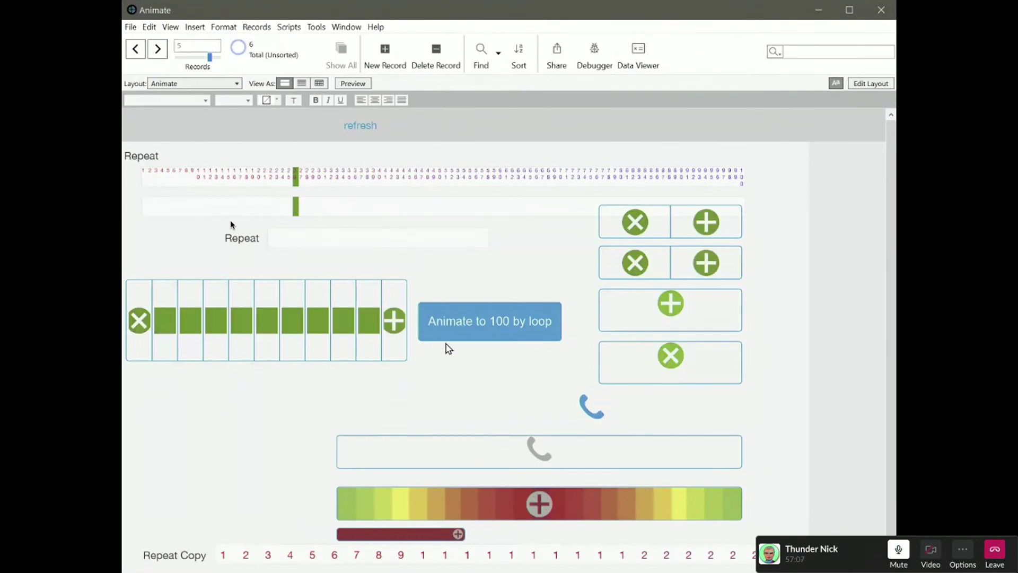
pyautogui.click(469, 339)
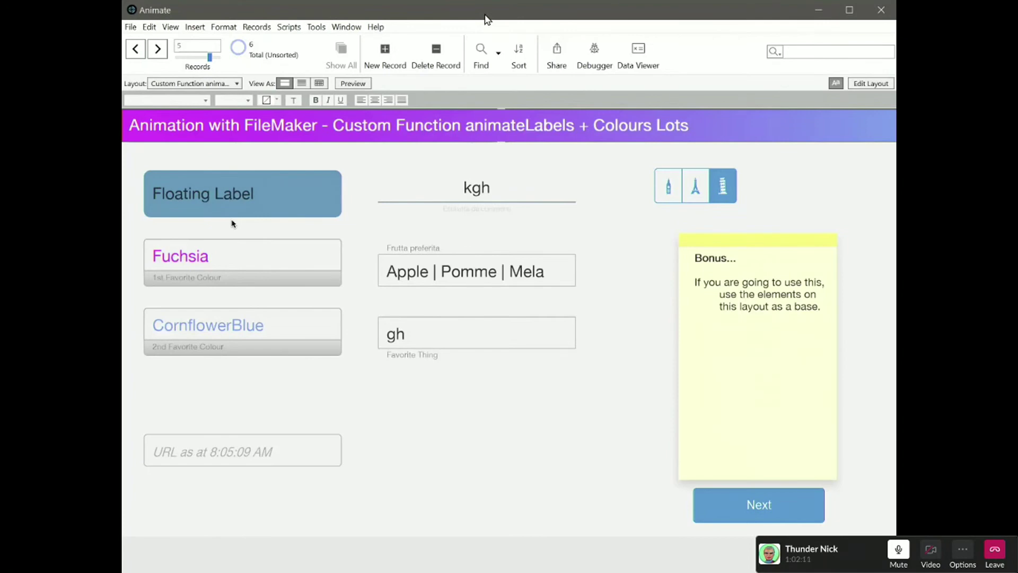
# Examine the Custom Function animateLabels + Colours Lots layout in Layout mode, including the layout background's appearance settings
pyautogui.hotkey('ctrl', 'l')
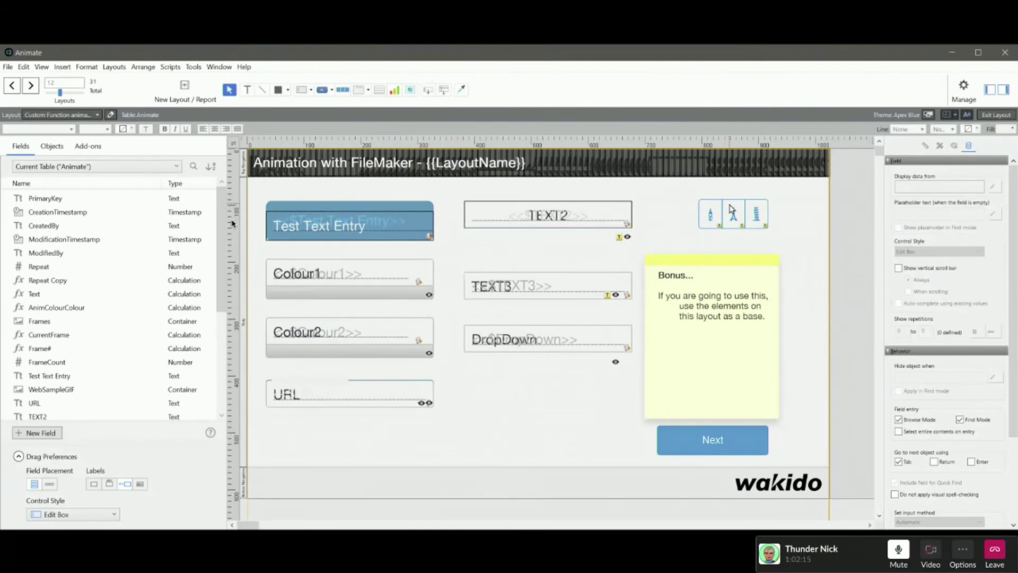
pyautogui.hotkey('ctrl', 'b')
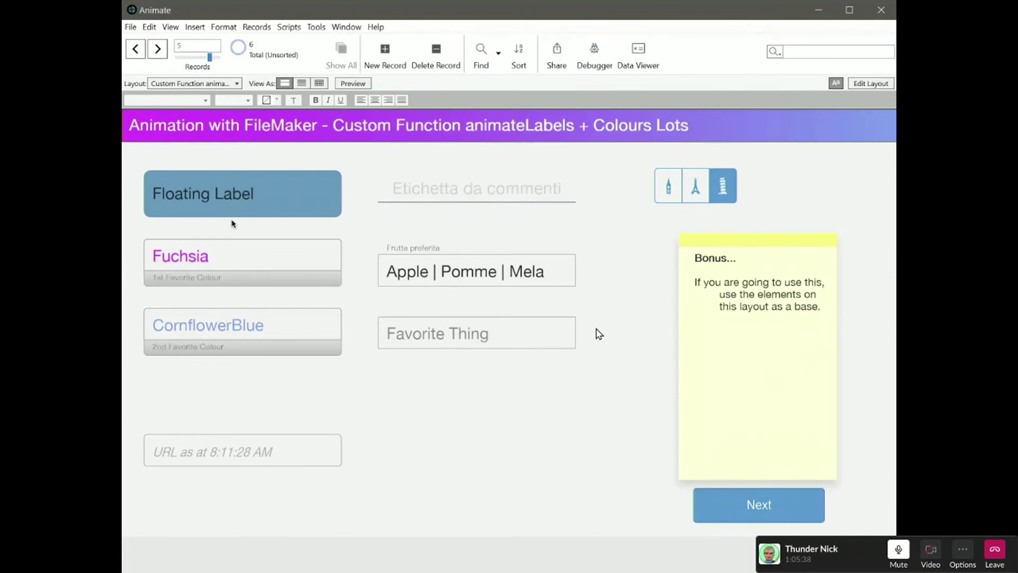
pyautogui.hotkey('ctrl', 'l')
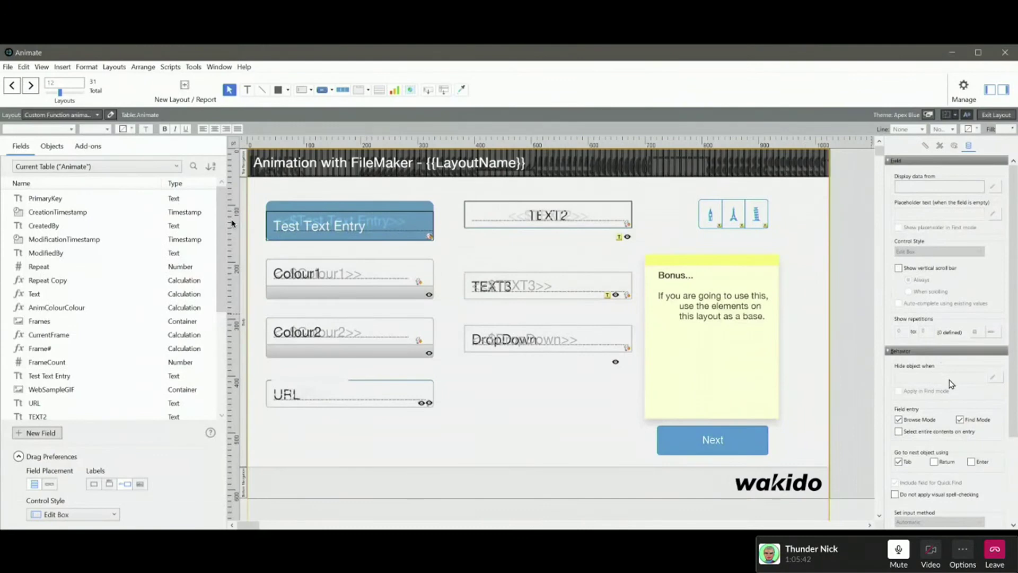
pyautogui.click(954, 145)
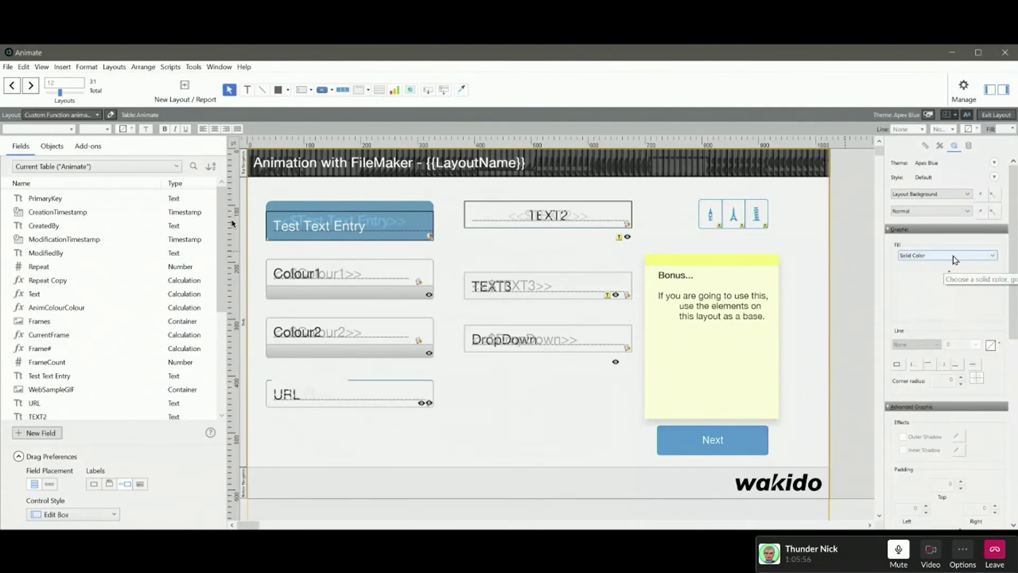
pyautogui.moveTo(1014, 264); pyautogui.dragTo(1017, 318)
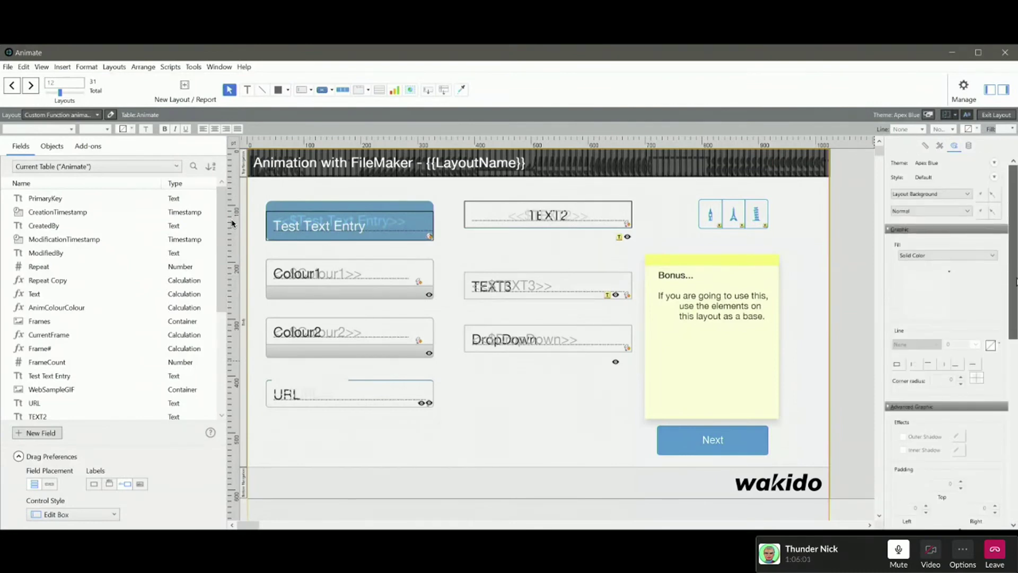
pyautogui.click(582, 321)
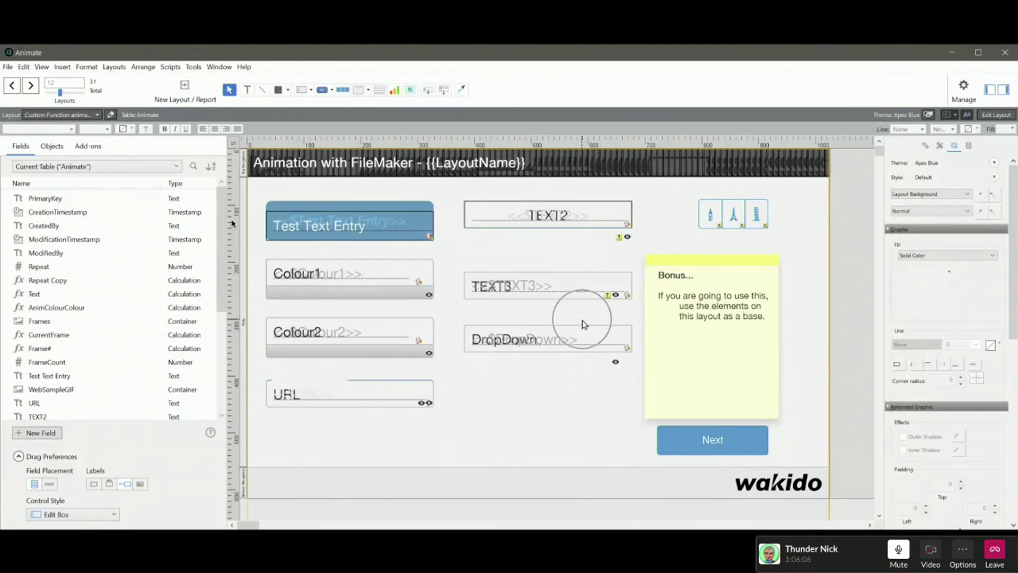
# Return to Browse mode, then enter and leave the empty Favorite Thing field to play its label animation
pyautogui.hotkey('ctrl', 'b')
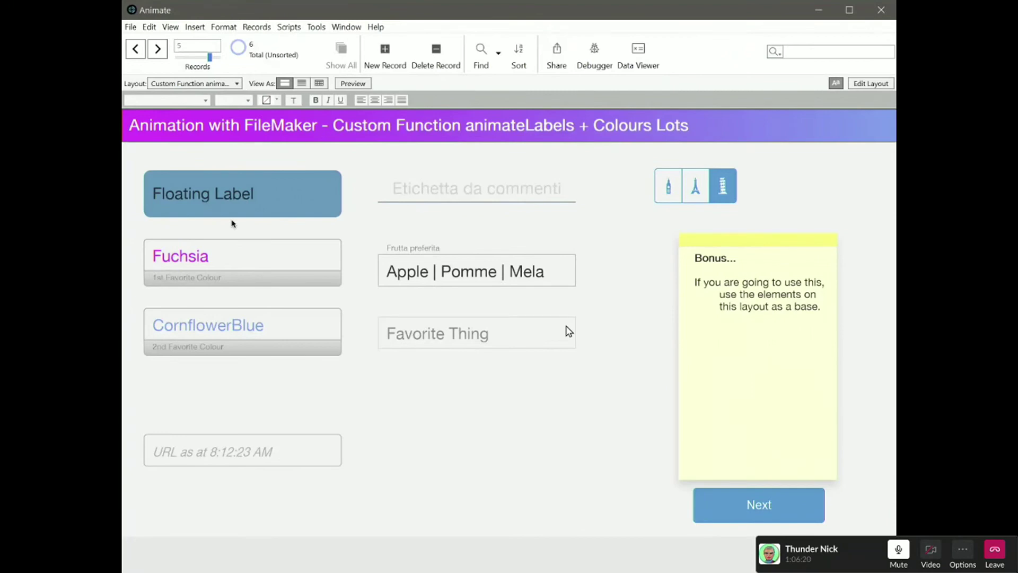
pyautogui.click(568, 332)
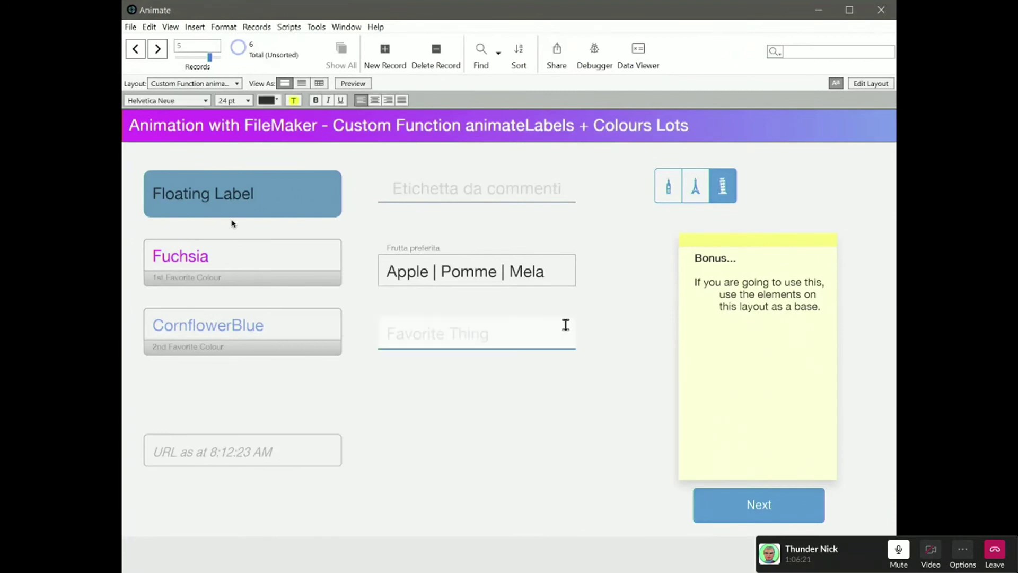
pyautogui.click(650, 327)
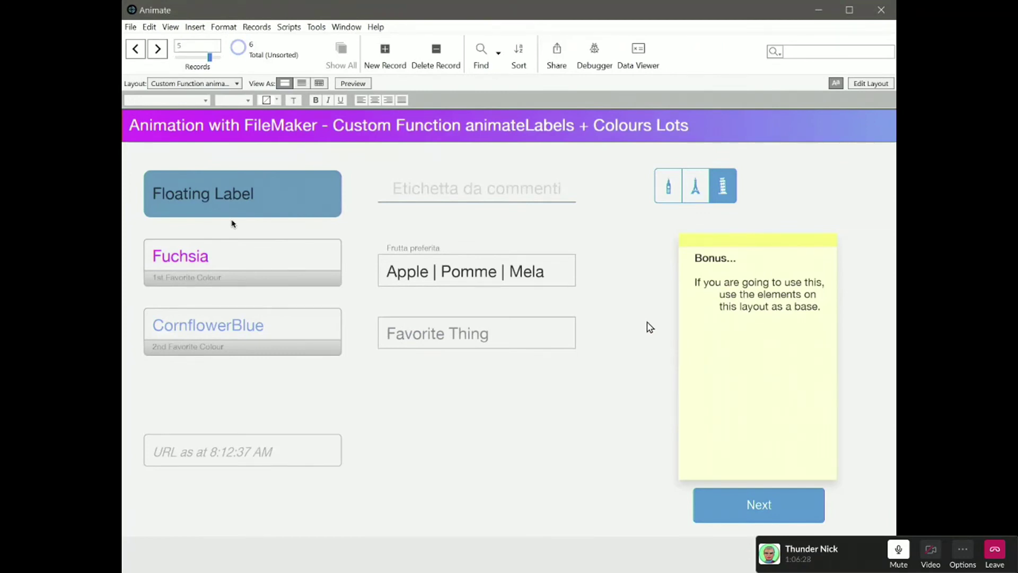
# Check the layout in Layout mode, then in Browse mode step through the fields from Floating Label to Frutta preferita to animate each label
pyautogui.hotkey('ctrl', 'l')
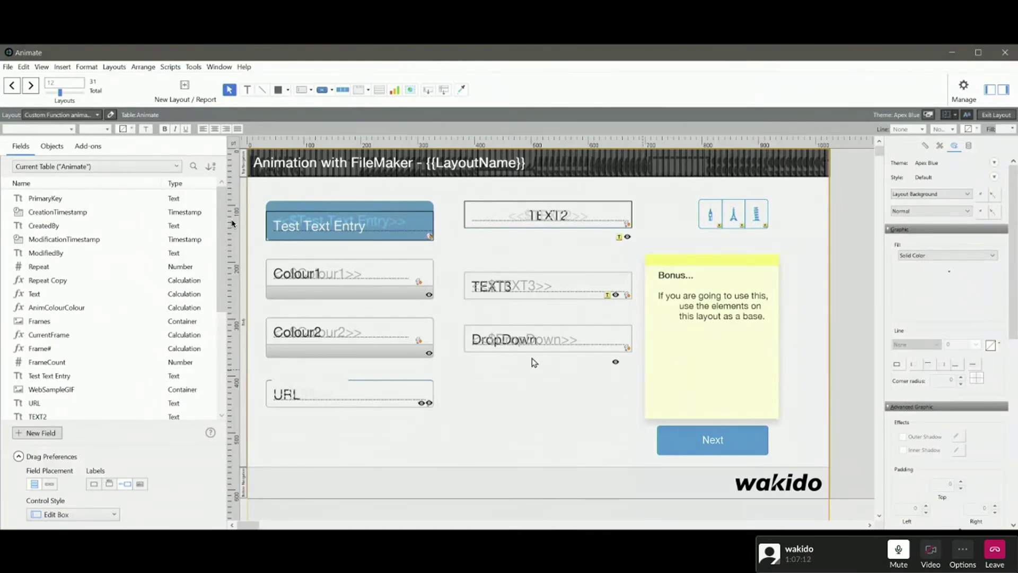
pyautogui.hotkey('ctrl', 'b')
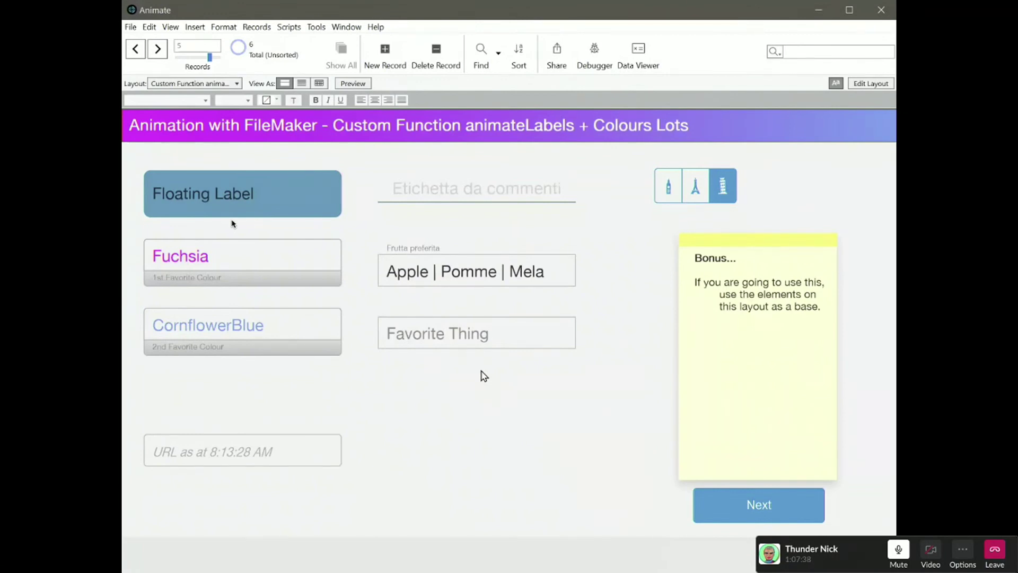
pyautogui.press('Tab')
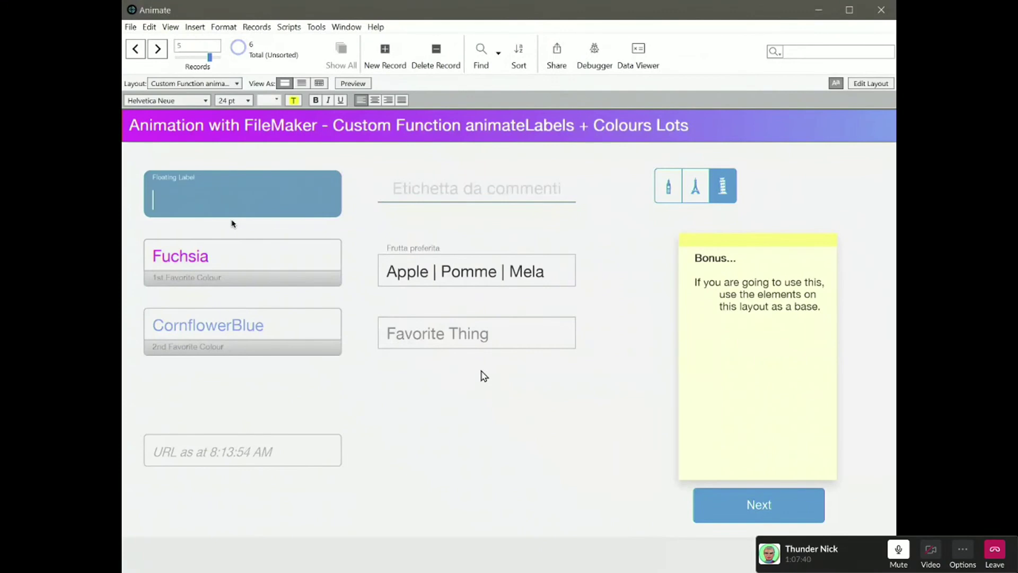
pyautogui.press('Tab')
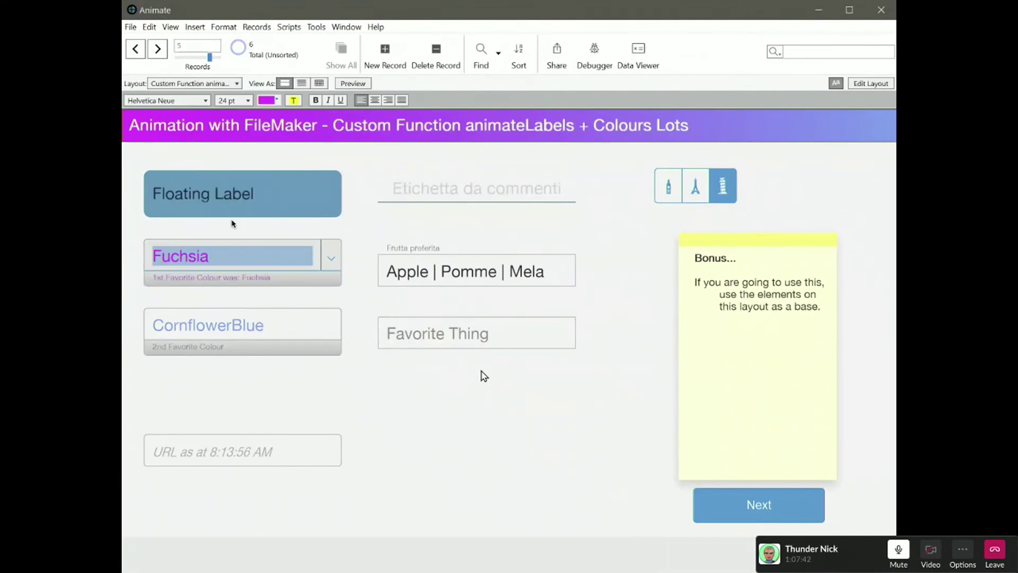
pyautogui.press('Tab')
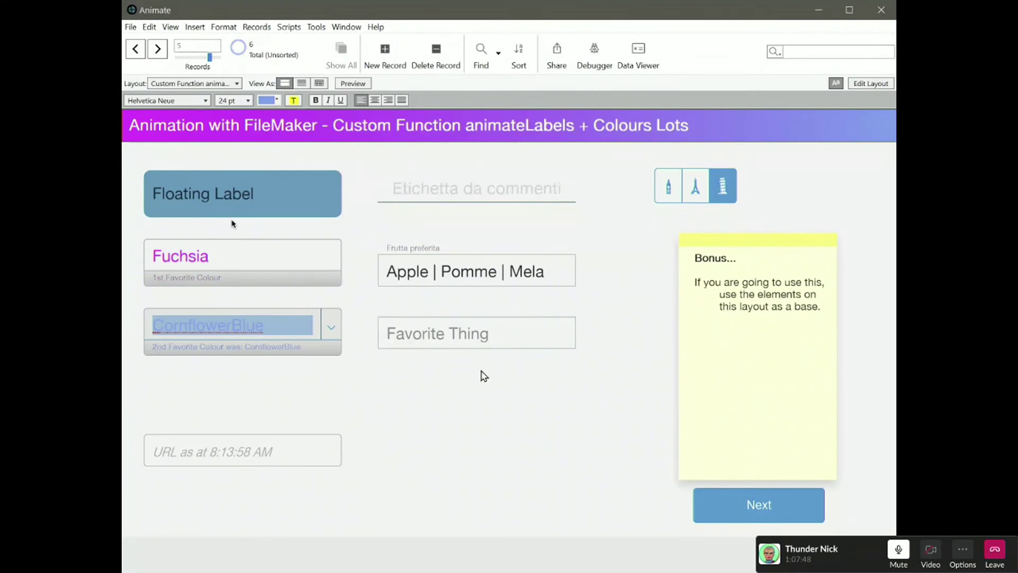
pyautogui.press('Tab')
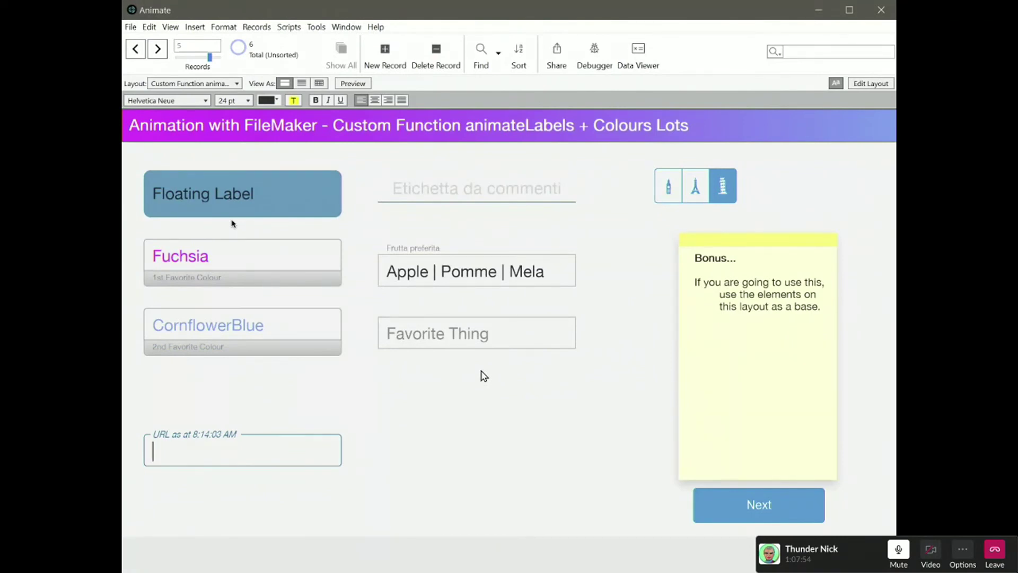
pyautogui.press('Tab')
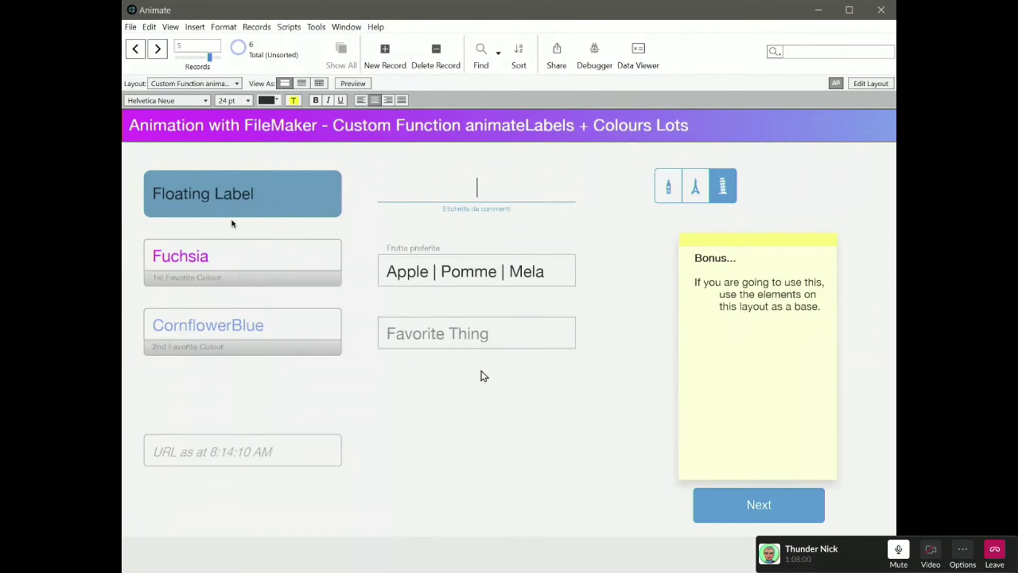
pyautogui.press('Tab')
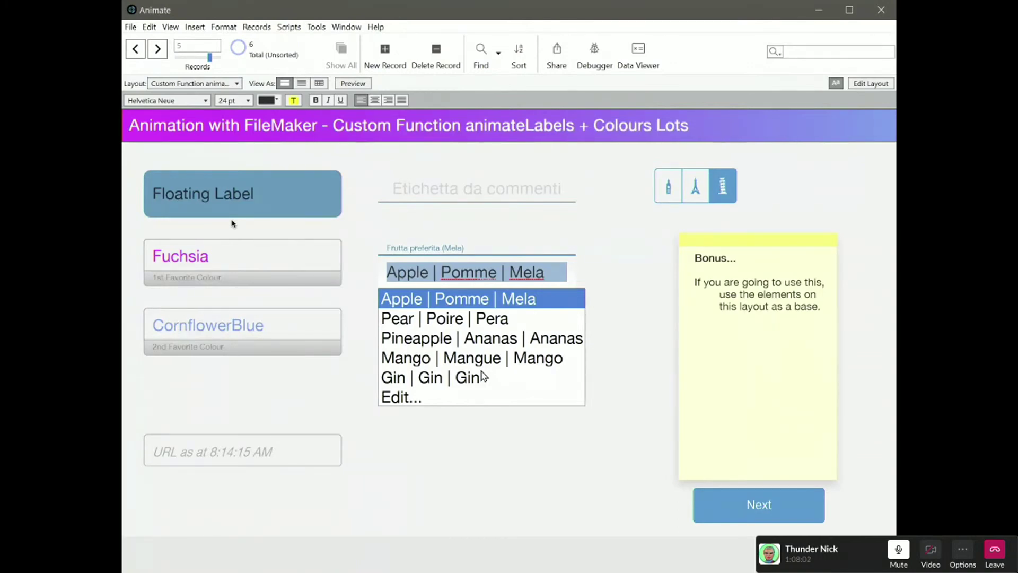
pyautogui.press('Escape')
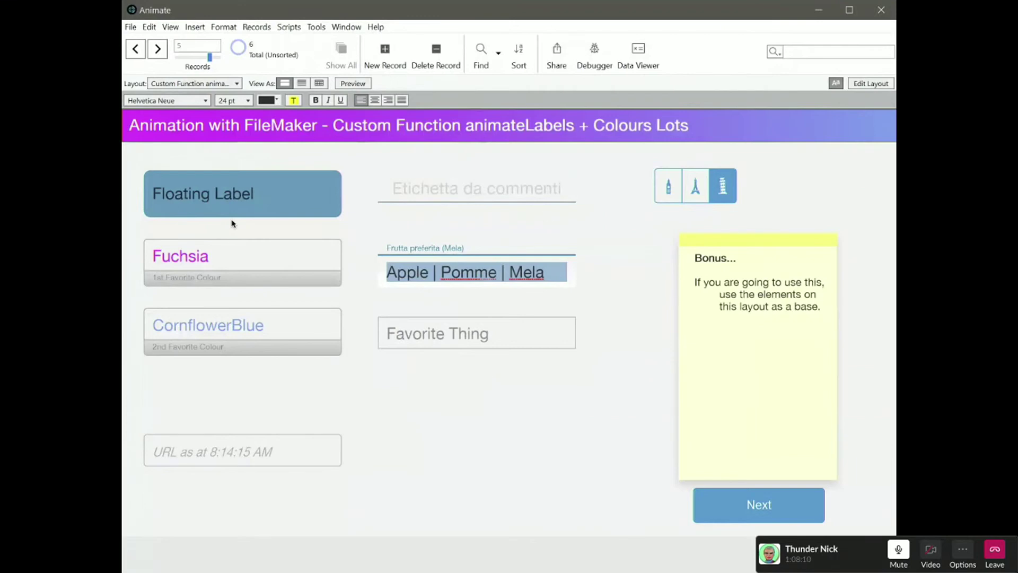
# Switch to QuickTime Player and show the playing Twitch_Clsoing_Credits.mov video in full screen
pyautogui.hotkey('alt', 'Tab')
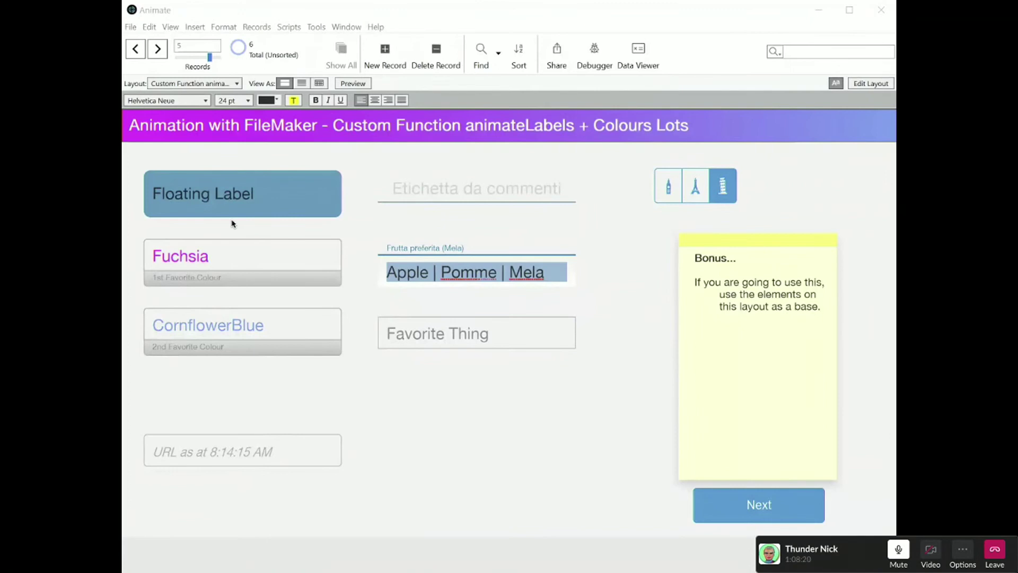
pyautogui.moveTo(492, 15)
pyautogui.mouseDown()
pyautogui.moveTo(511, 14)
pyautogui.moveTo(494, 18)
pyautogui.mouseUp()
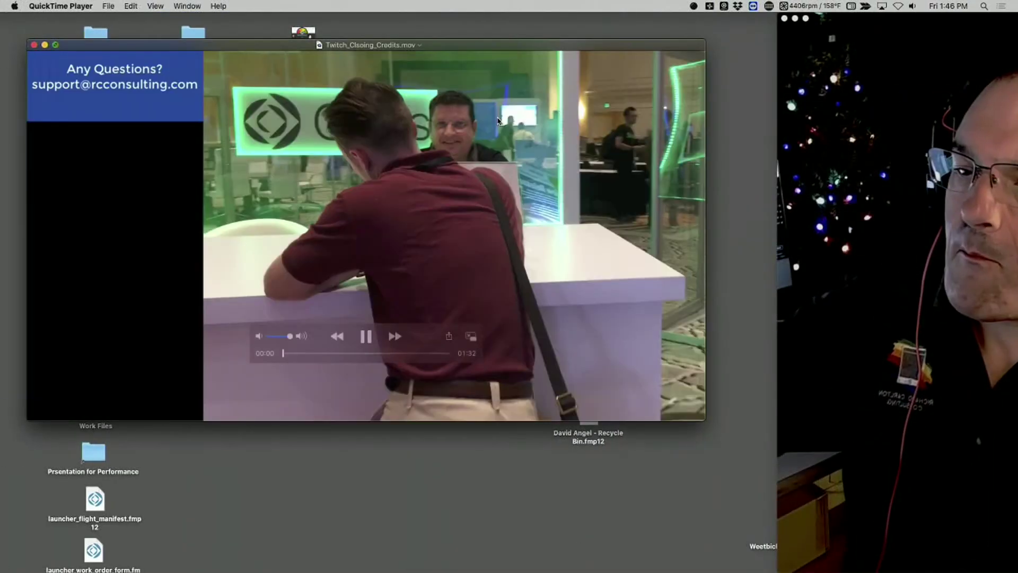
pyautogui.doubleClick(498, 120)
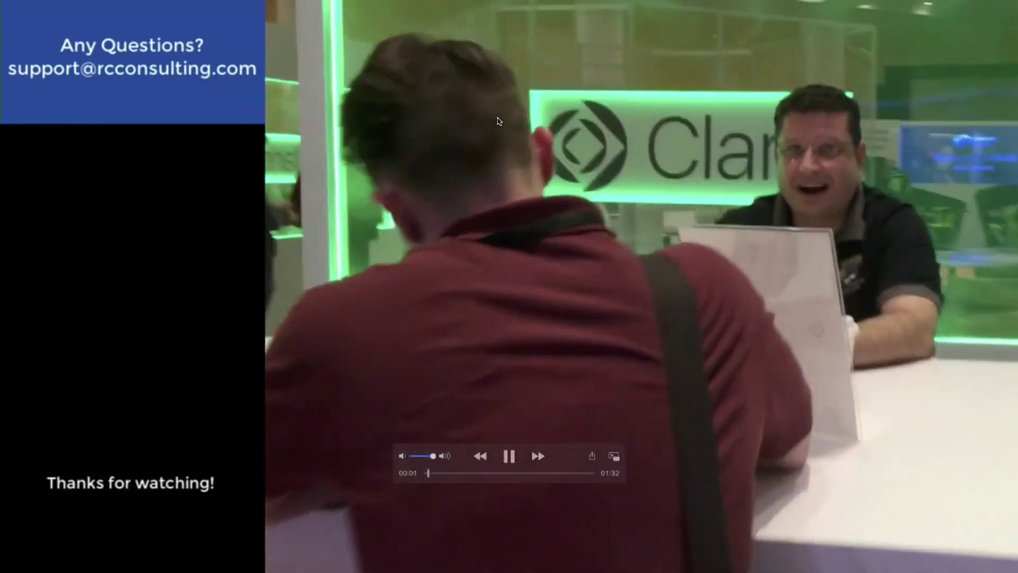